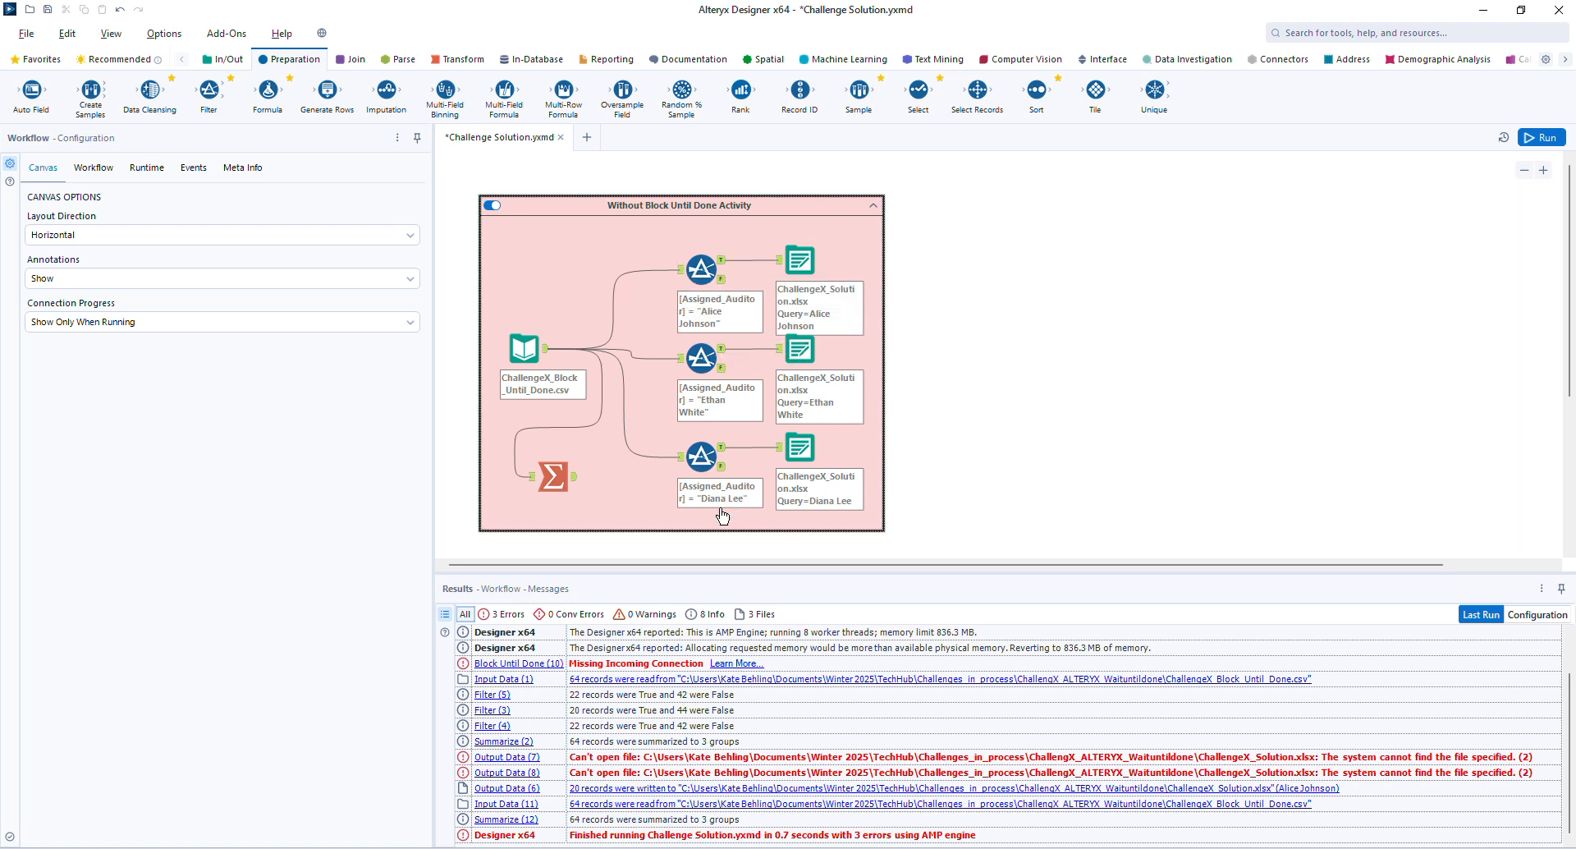
# Step: Inspect the settings of the uppermost Output Data tool in the container, and run the workflow
pyautogui.click(799, 261)
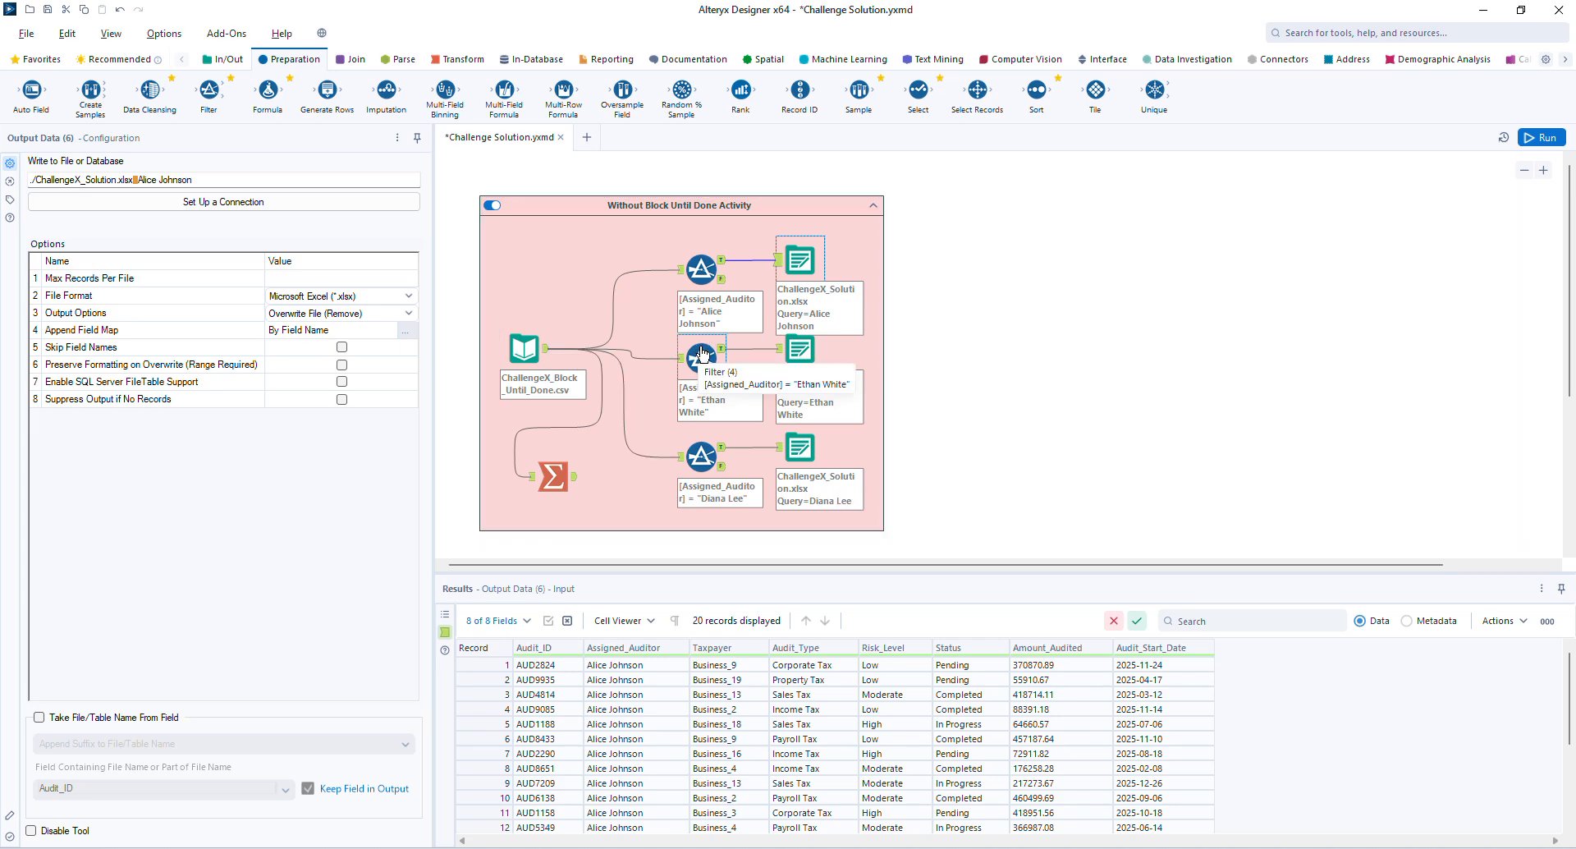
pyautogui.click(1050, 416)
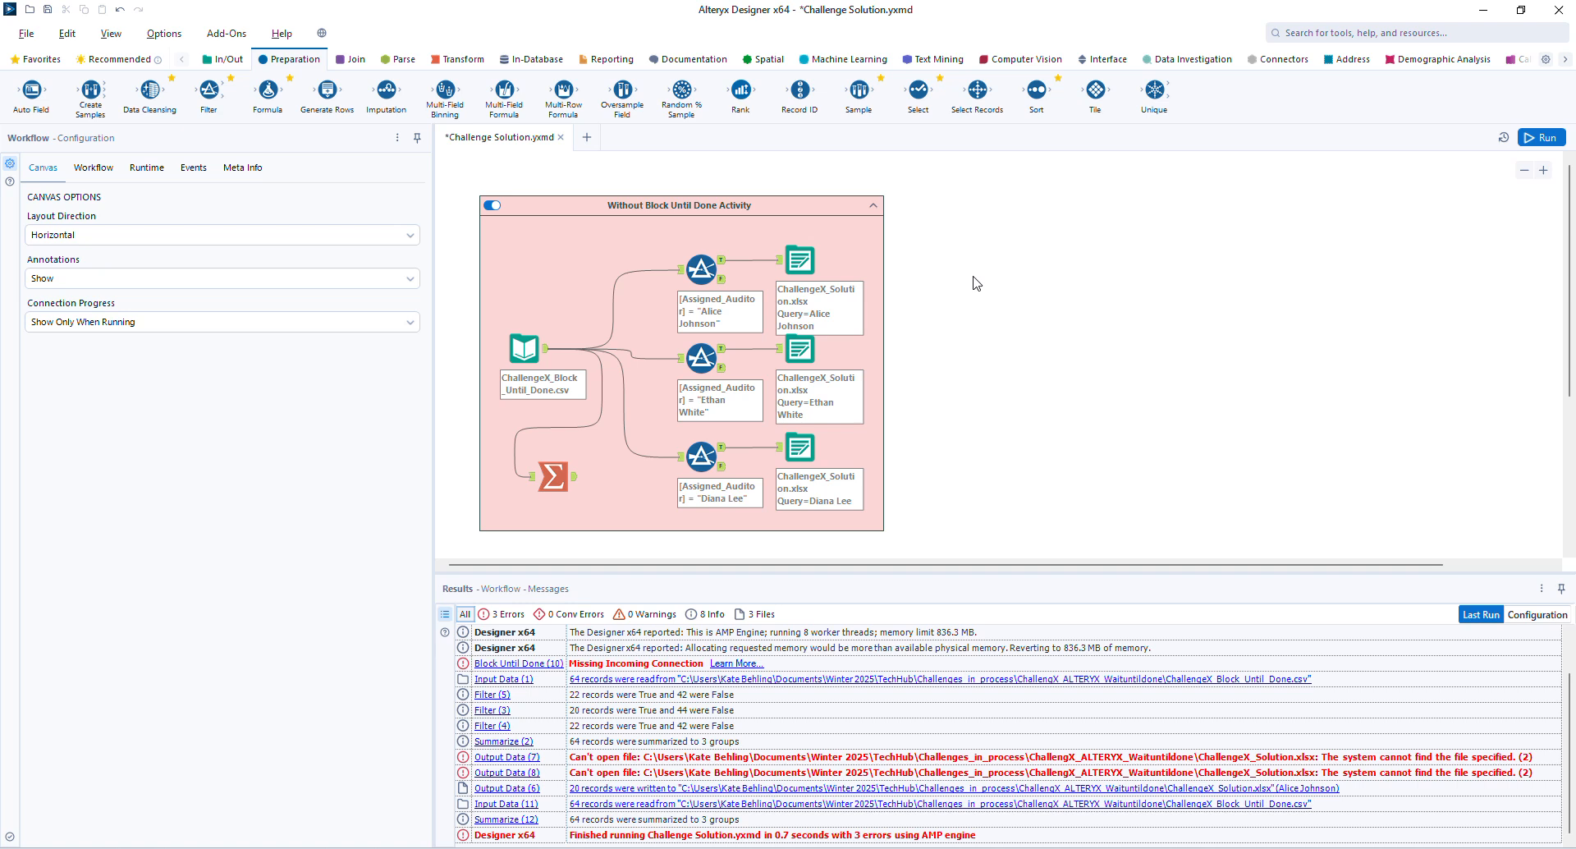
pyautogui.click(1541, 137)
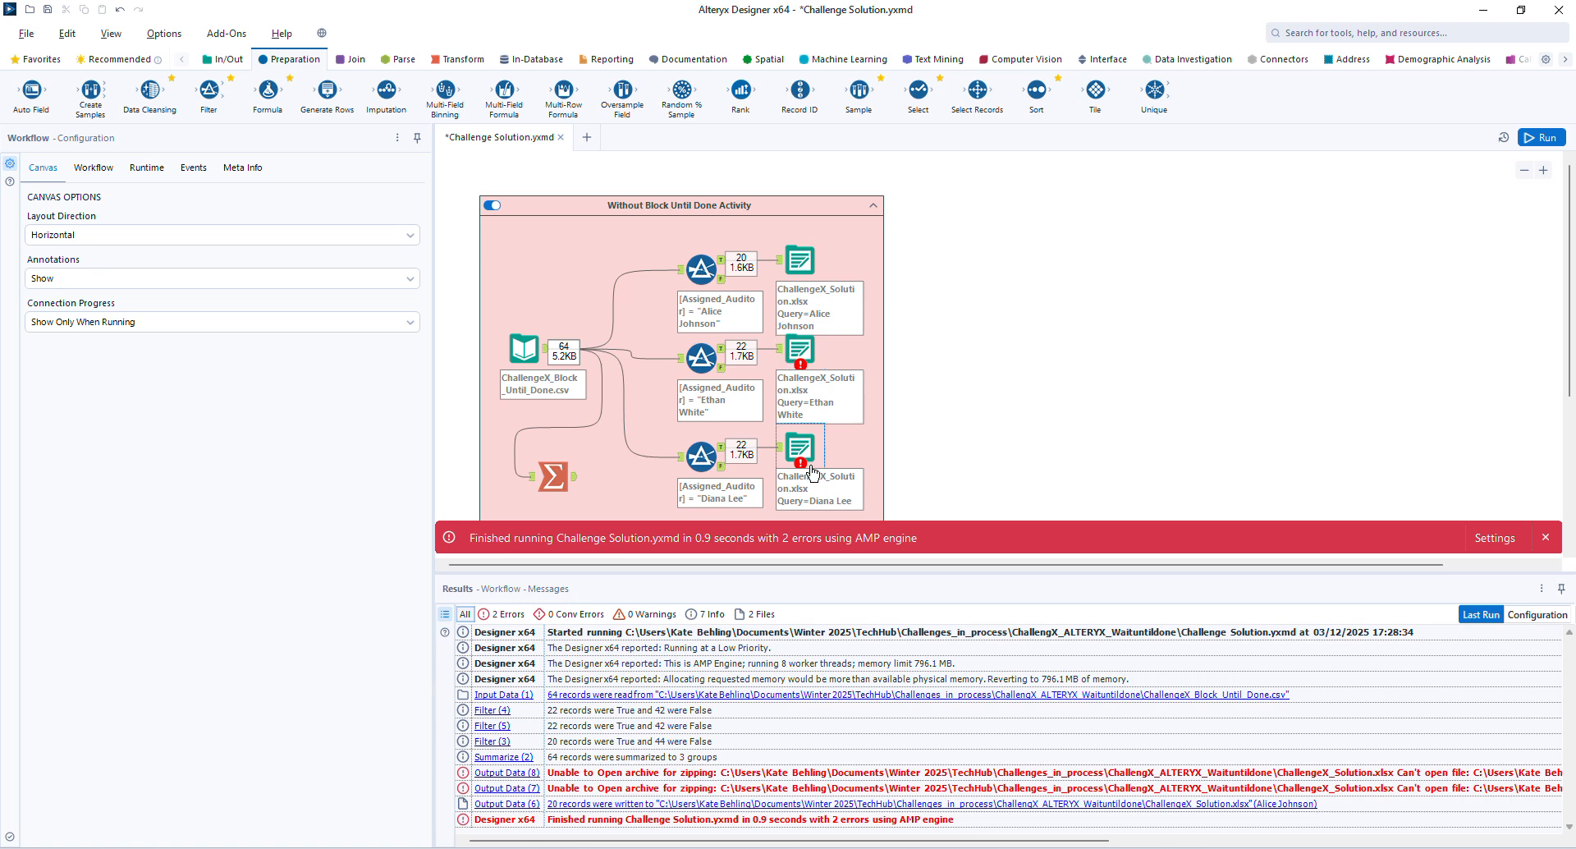
pyautogui.click(1546, 537)
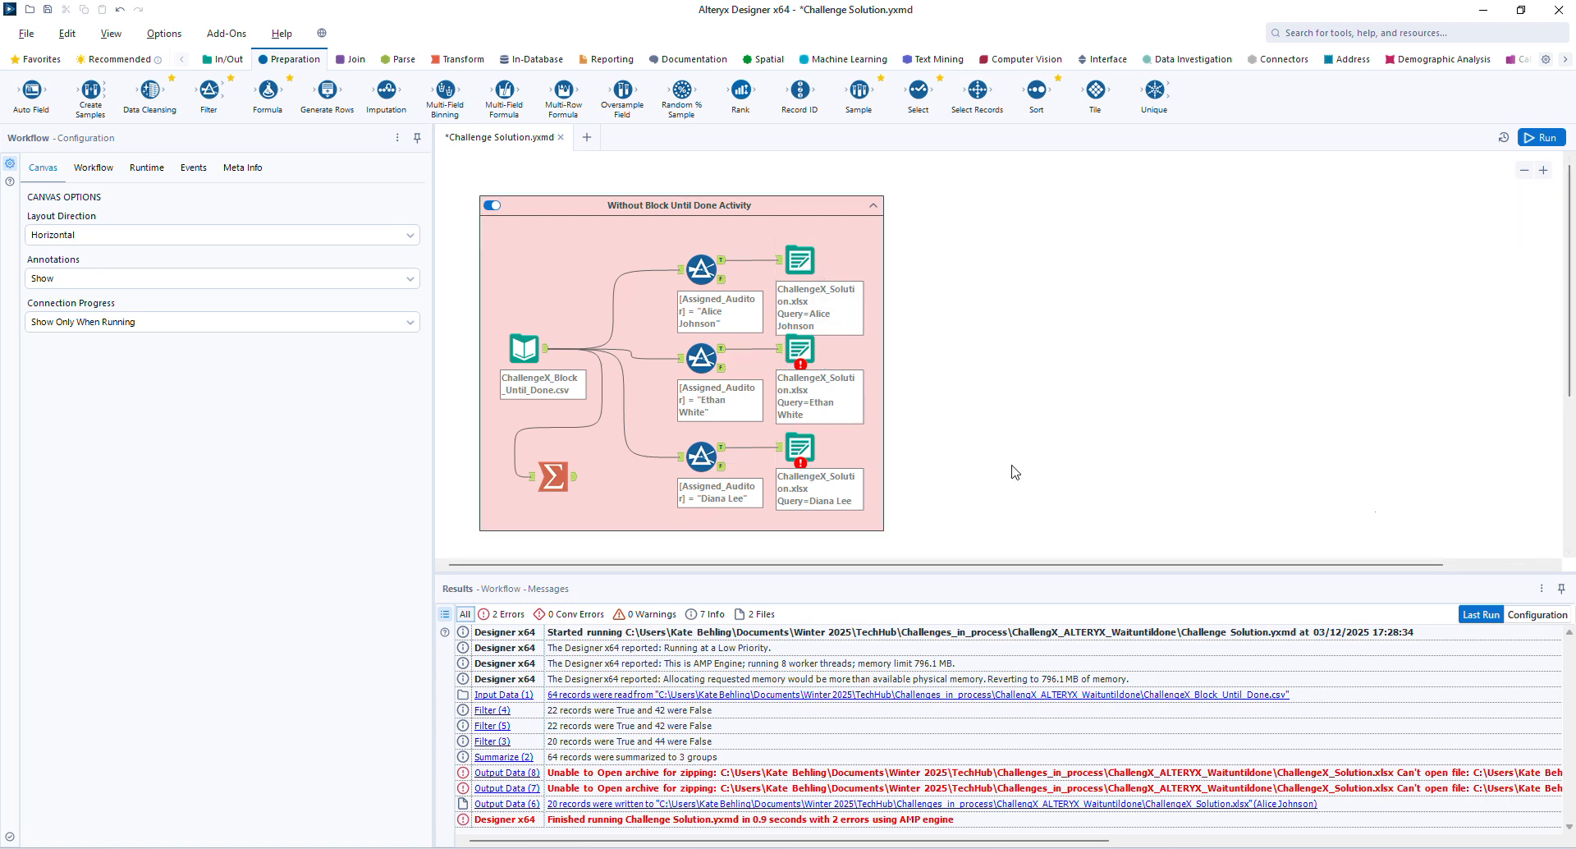
# Step: Filter the workflow result messages to show only errors
pyautogui.click(521, 616)
pyautogui.click(520, 616)
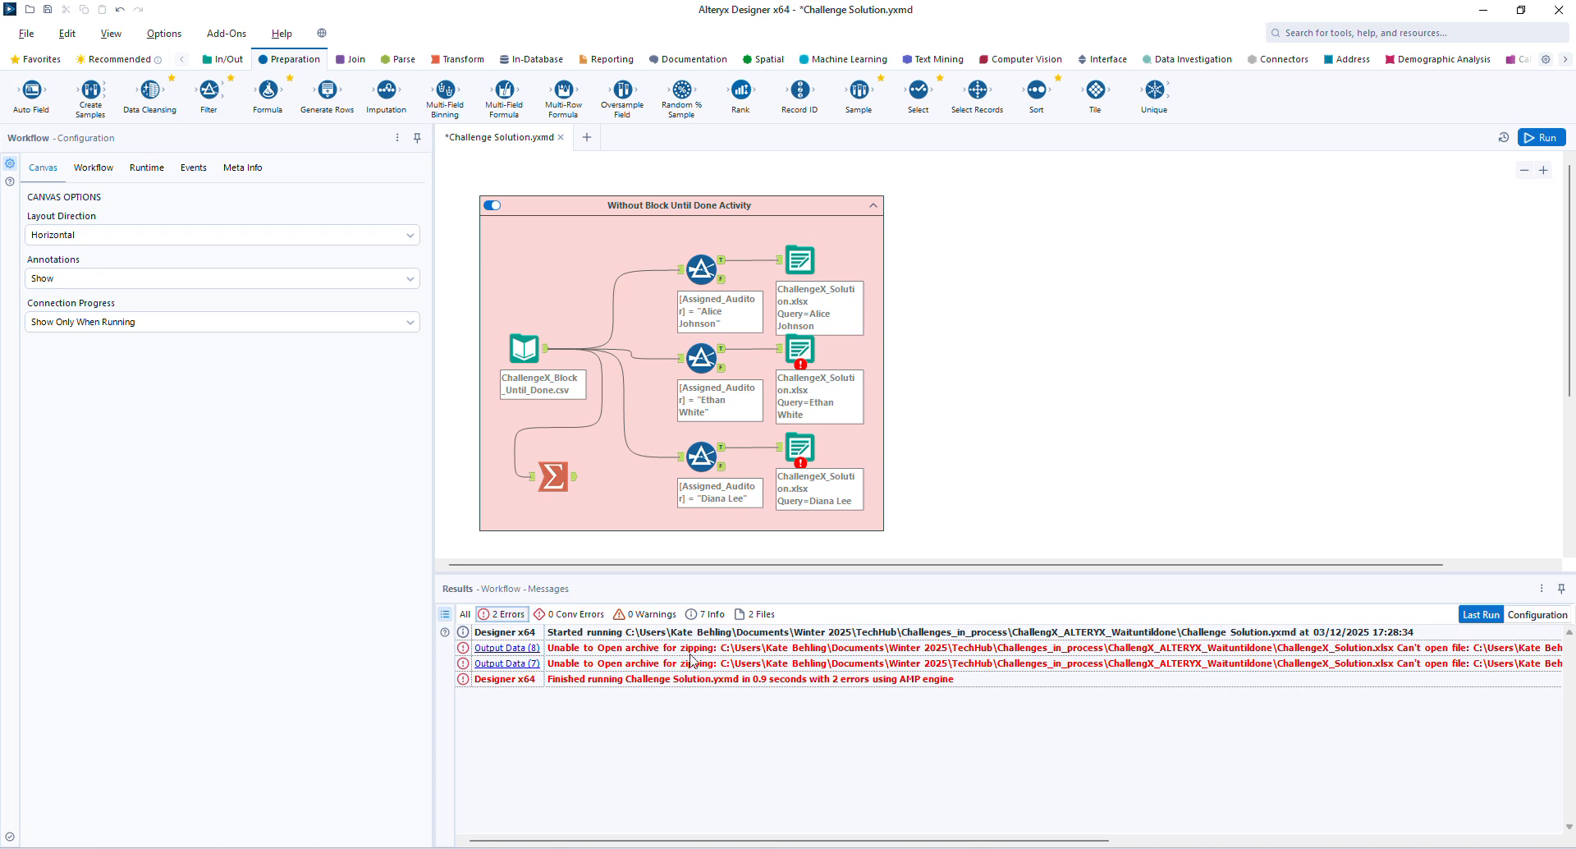
pyautogui.click(887, 517)
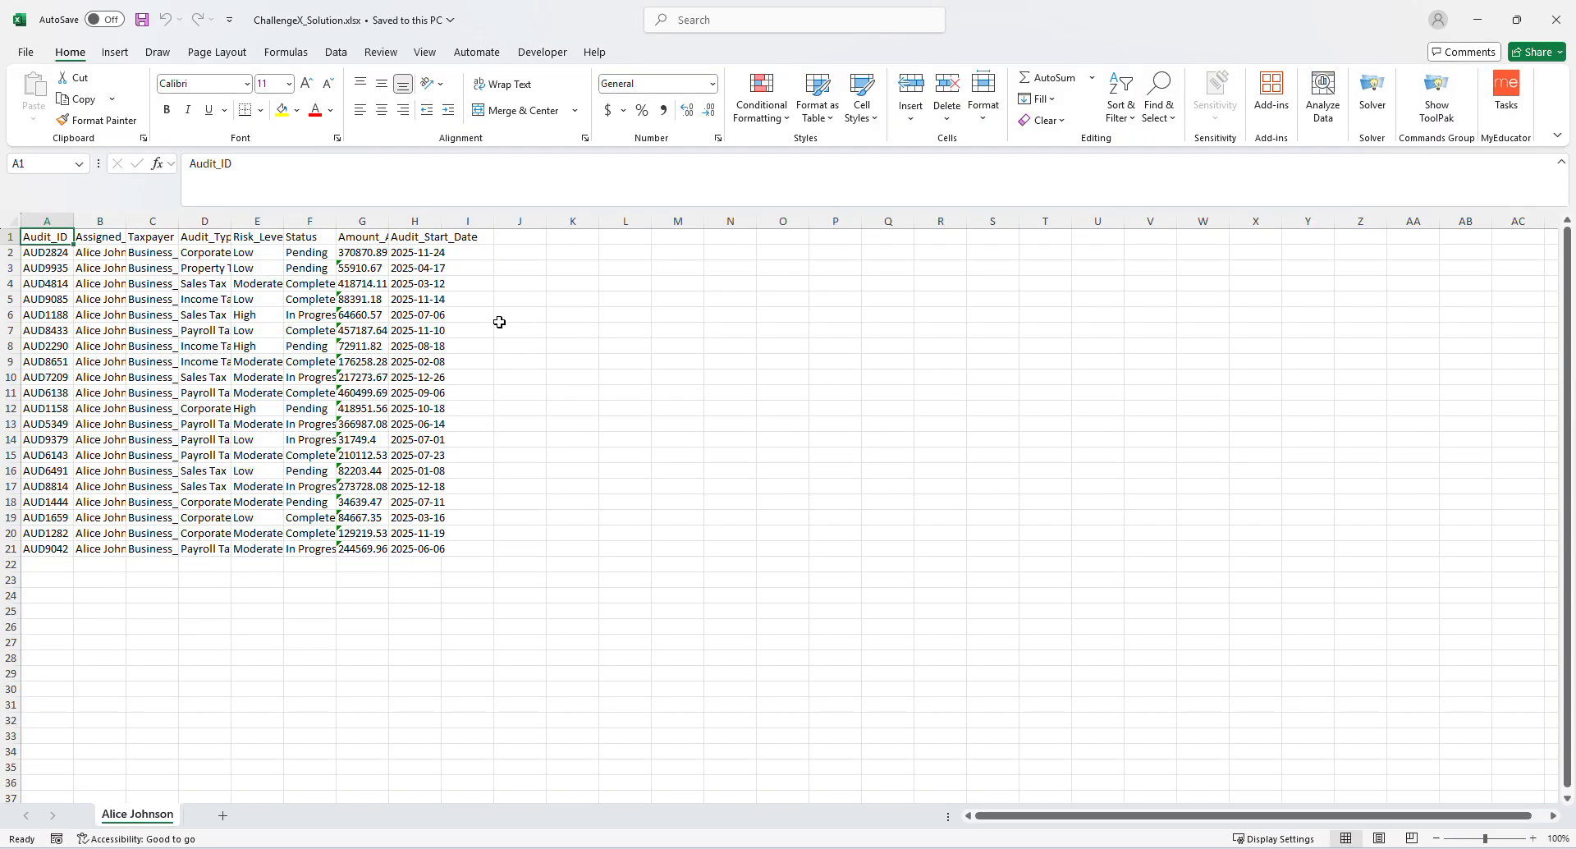
# Step: Examine the exported audit rows and worksheets of ChallengeX_Solution.xlsx in Excel, and close the workbook
pyautogui.moveTo(149, 611); pyautogui.dragTo(111, 298)
pyautogui.click(45, 253)
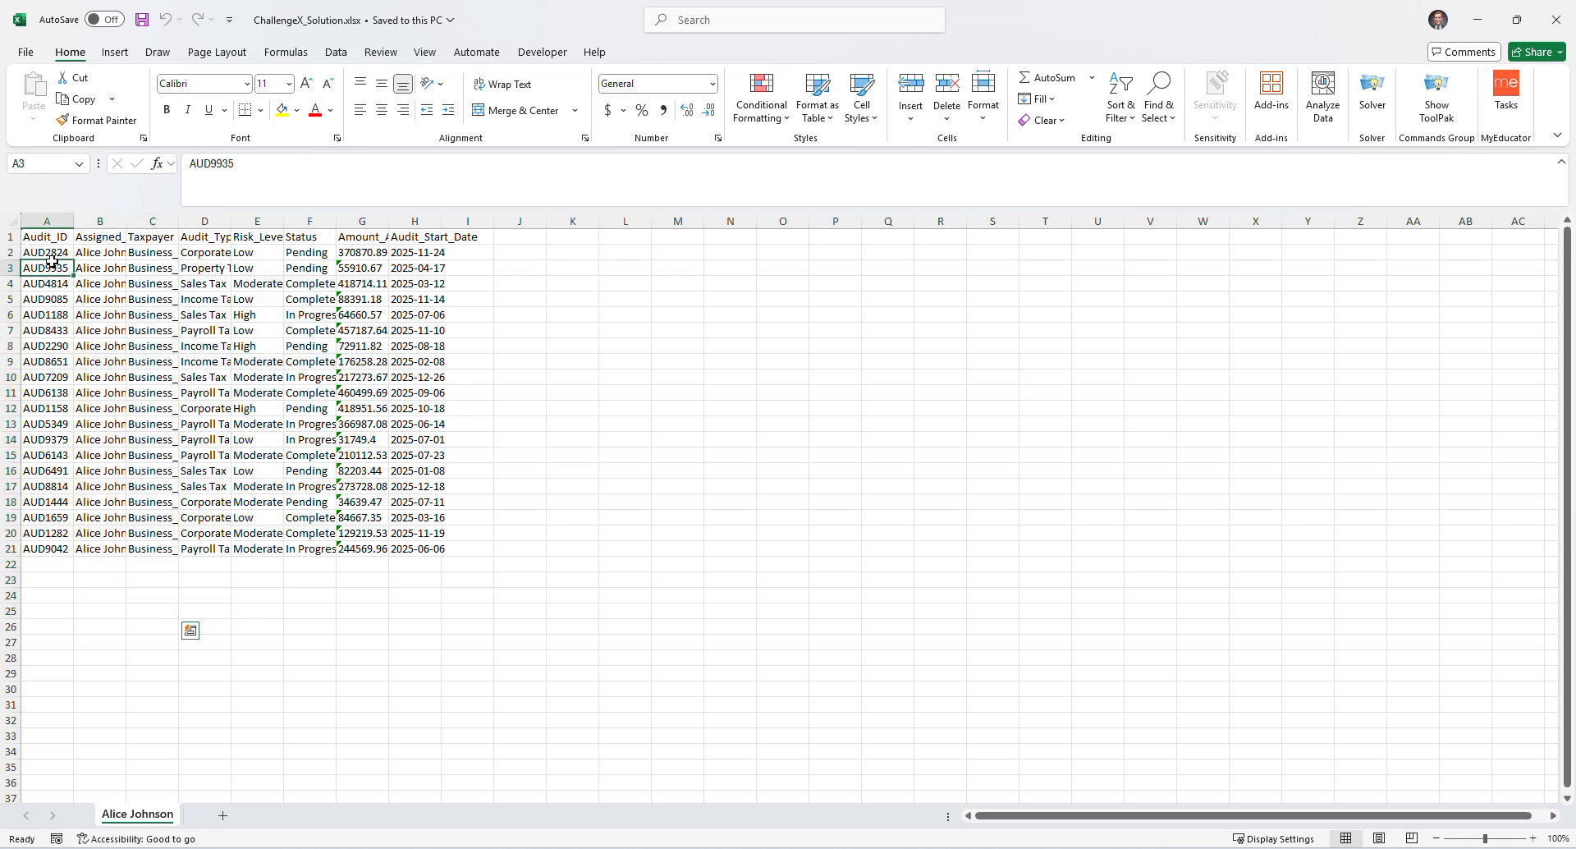
pyautogui.moveTo(47, 239); pyautogui.dragTo(454, 559)
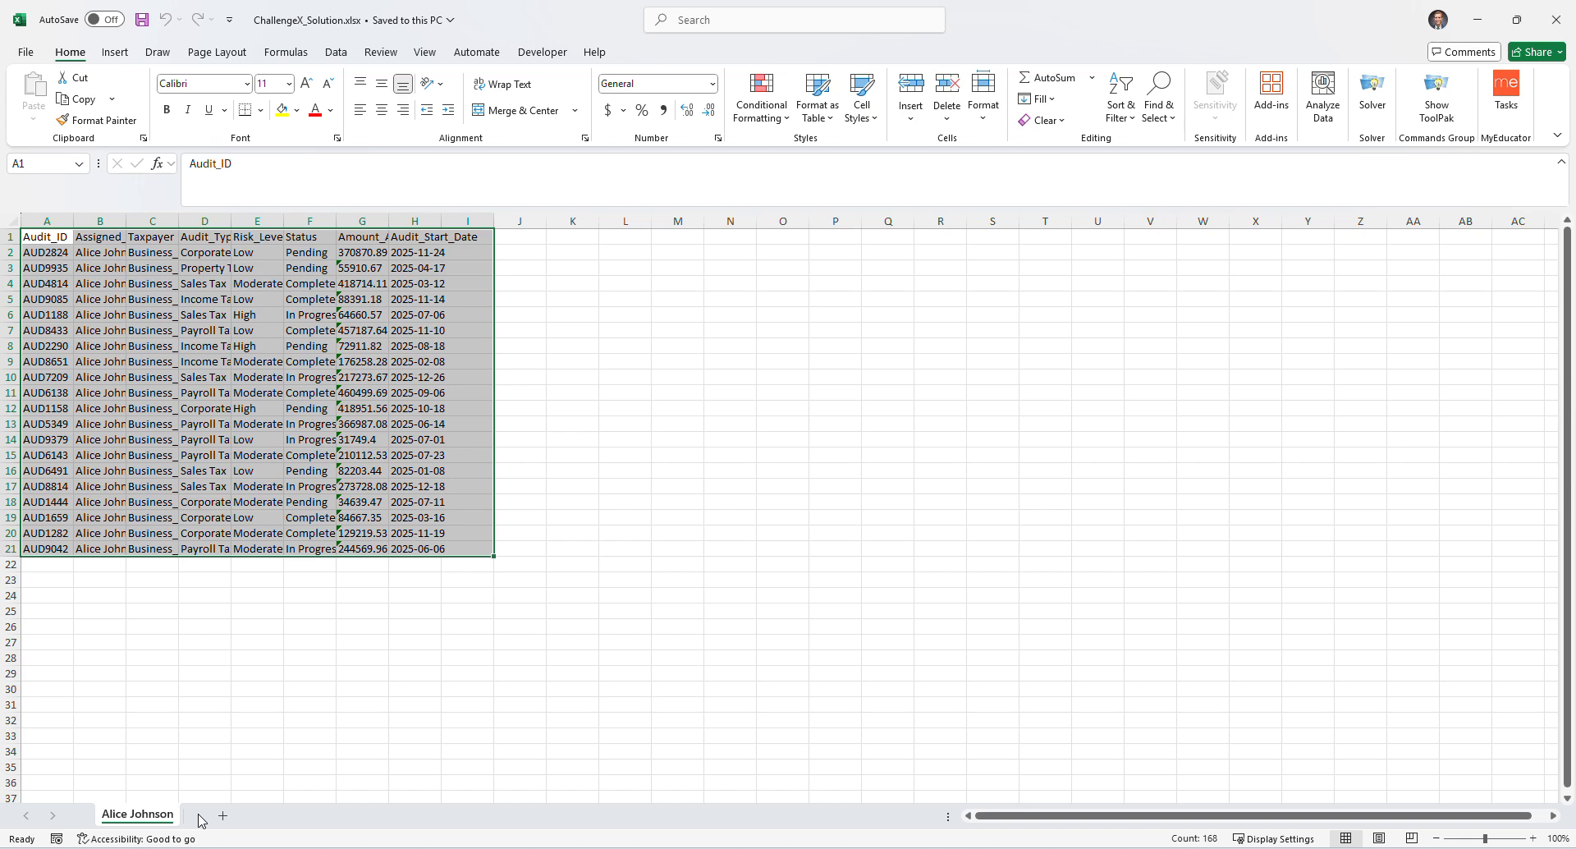
pyautogui.click(782, 549)
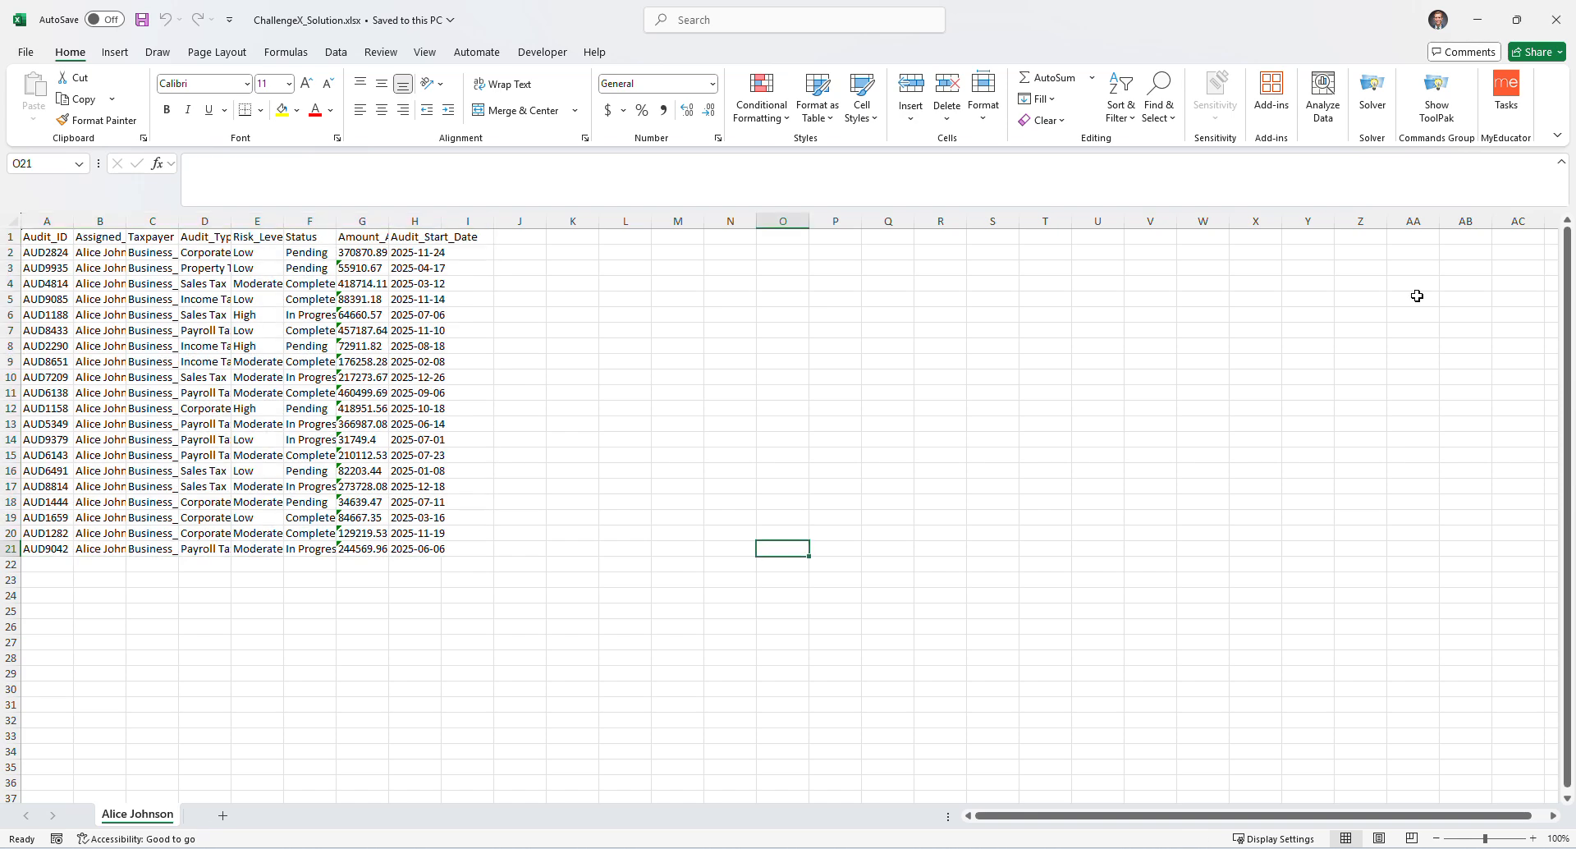
pyautogui.click(1555, 20)
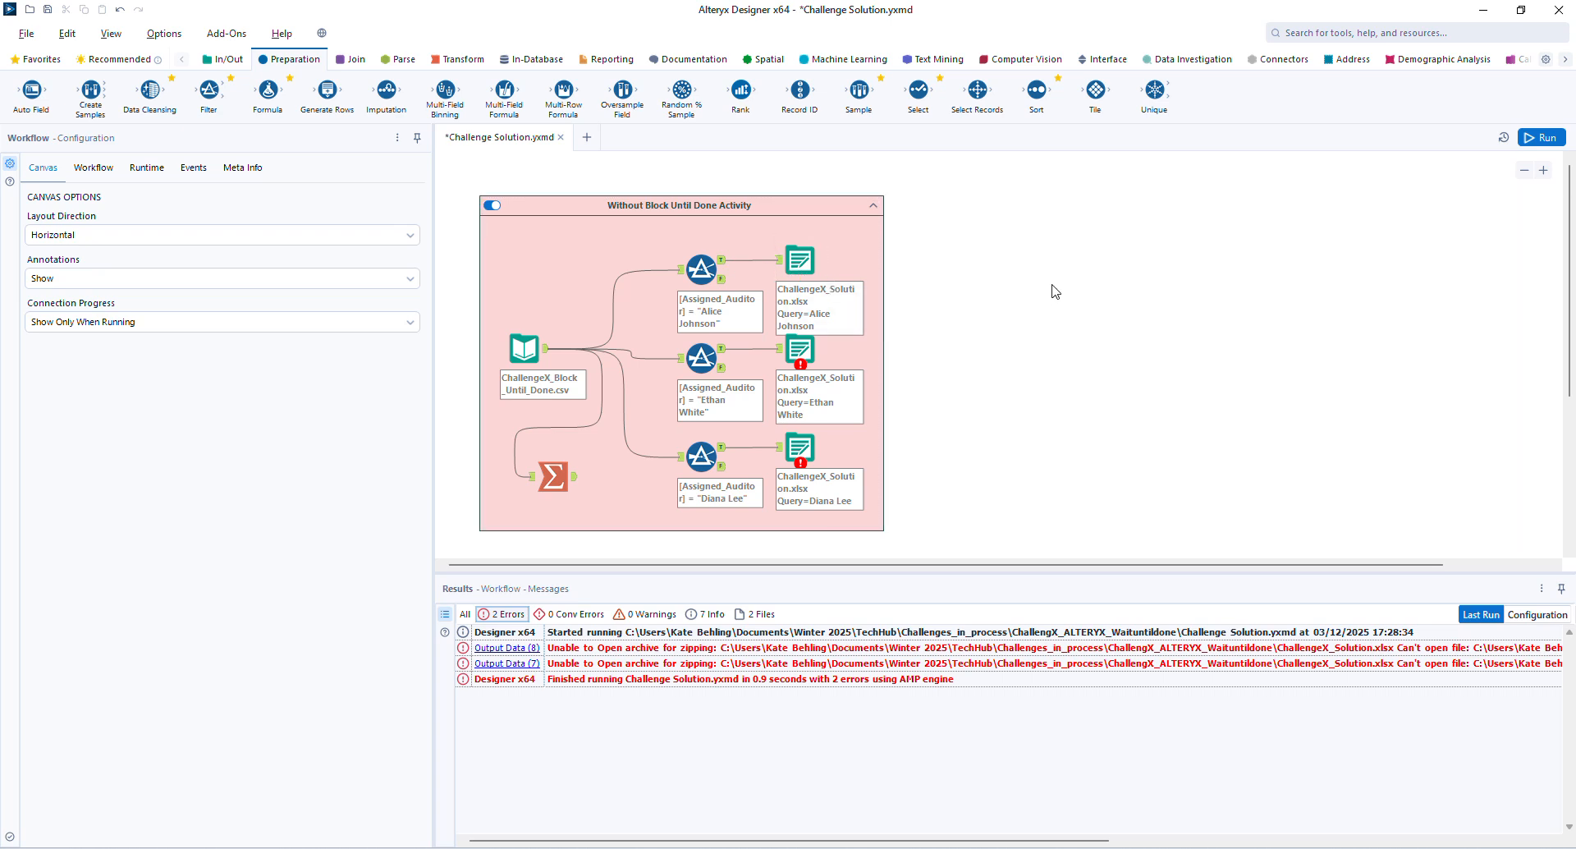
# Step: Place a Block Until Done tool on the empty canvas well to the right of the existing container
pyautogui.click(1568, 63)
pyautogui.click(1569, 64)
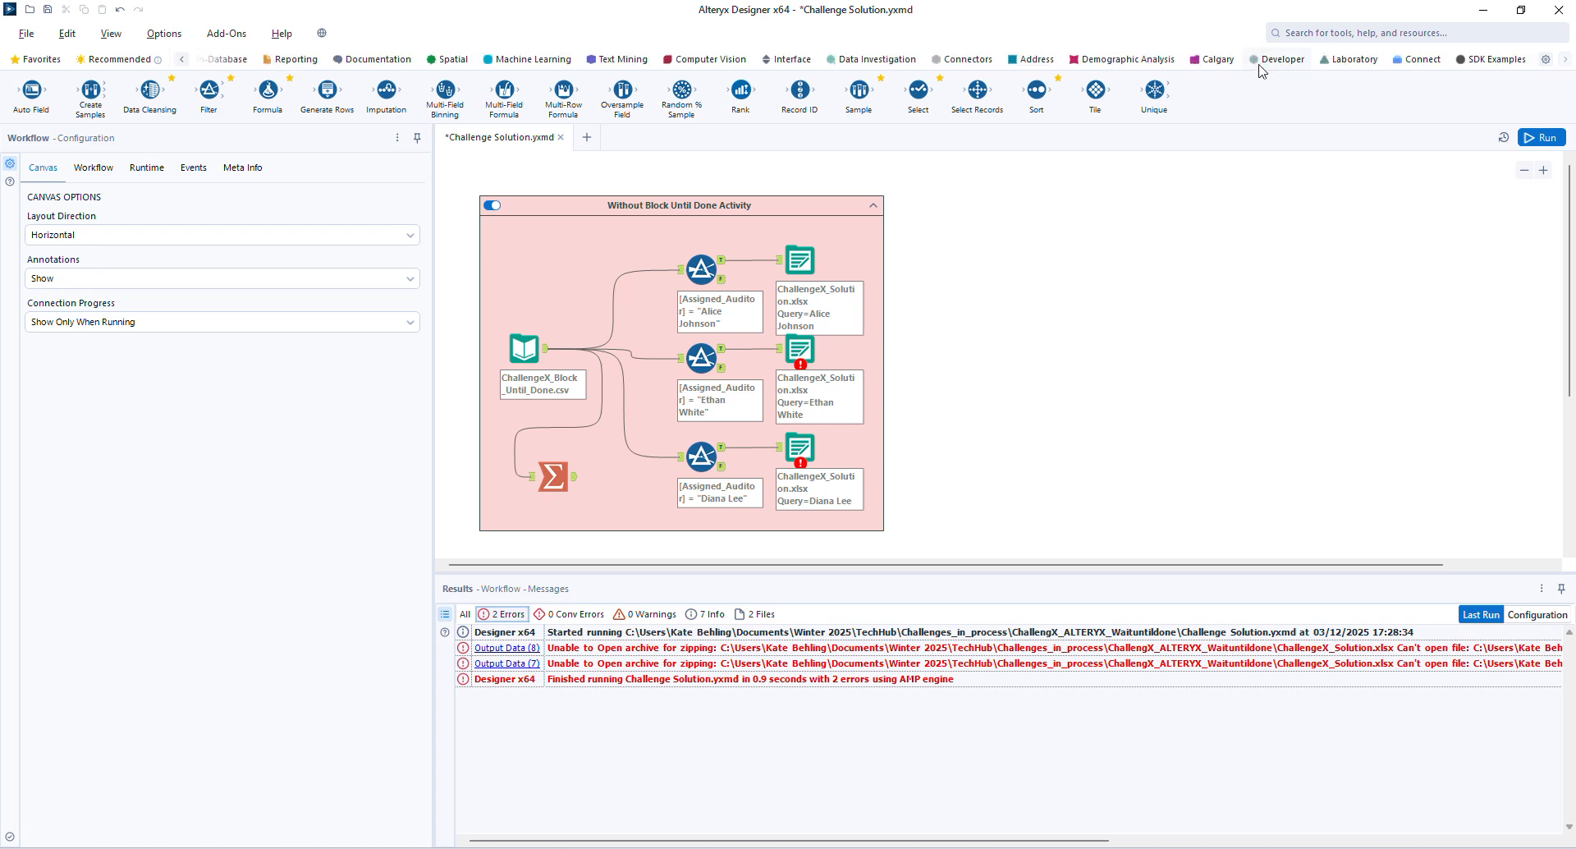
pyautogui.click(1277, 60)
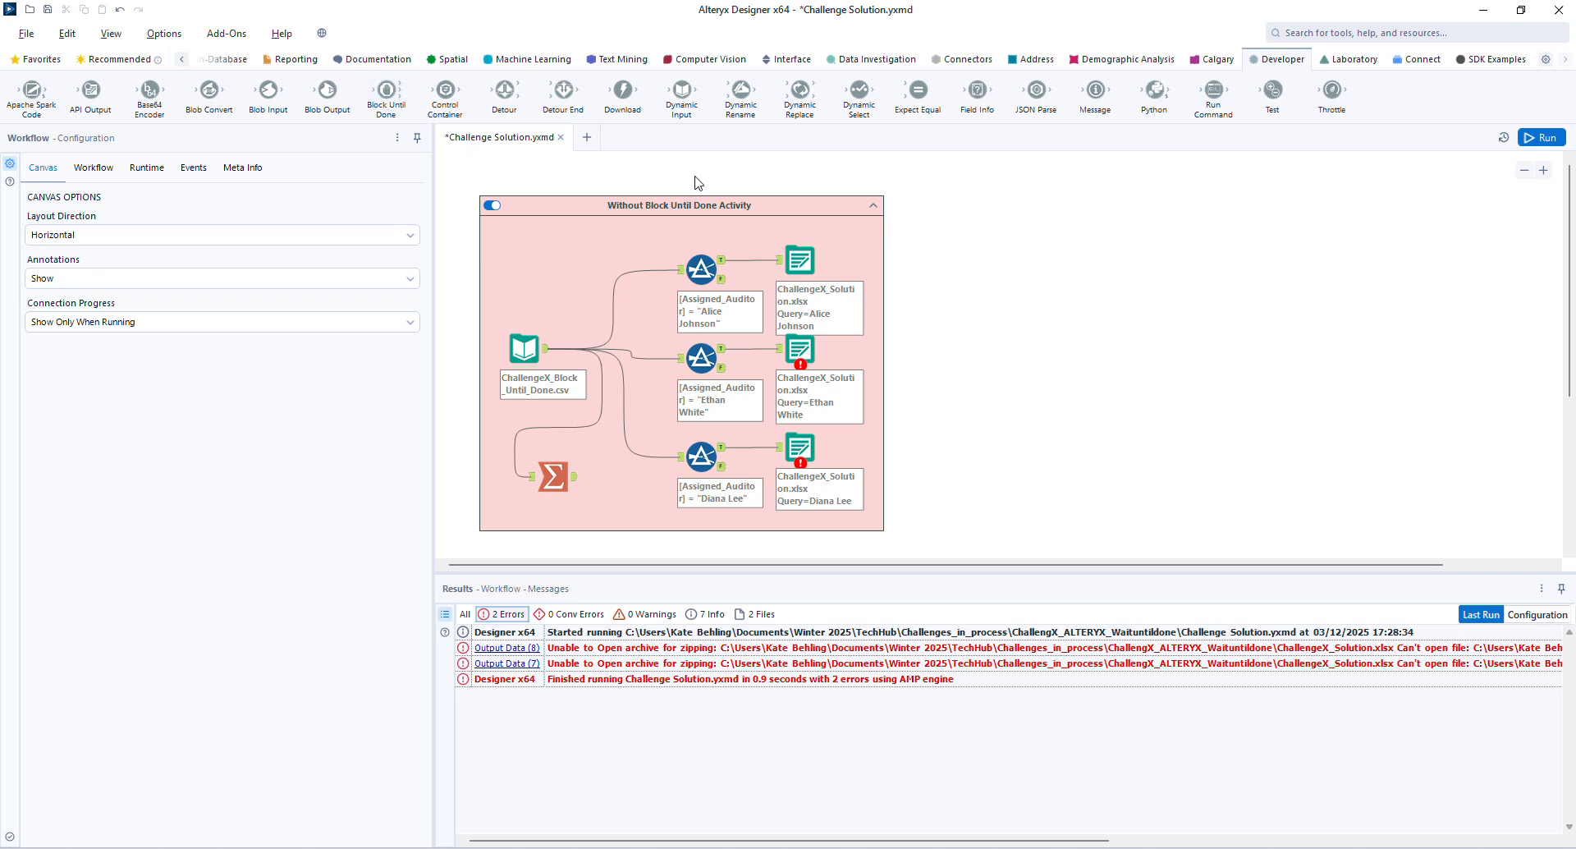
pyautogui.moveTo(384, 89); pyautogui.dragTo(1124, 358)
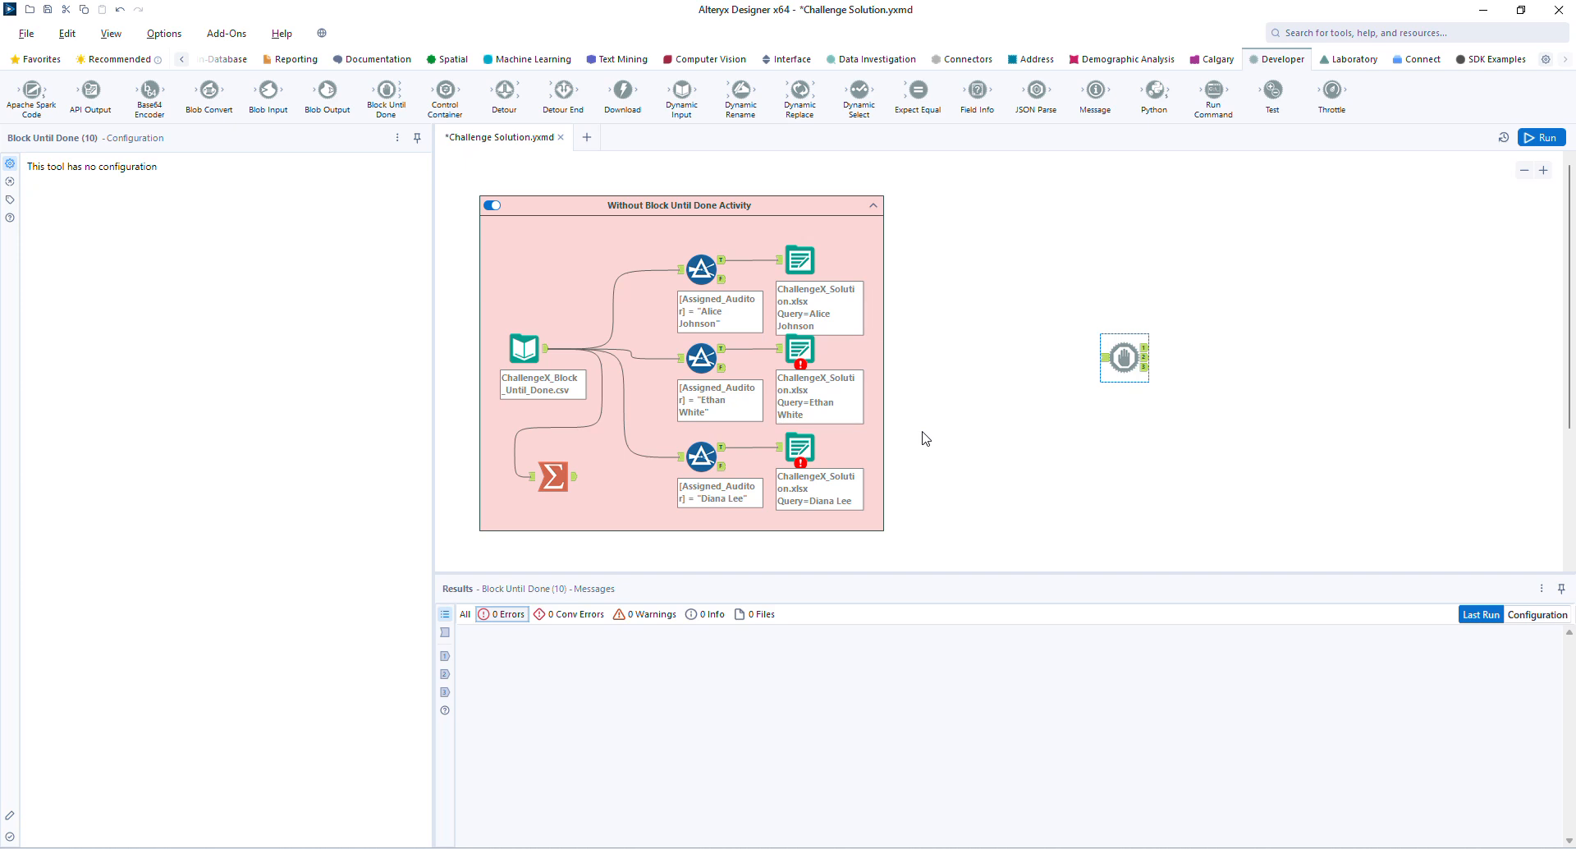
pyautogui.moveTo(1126, 360); pyautogui.dragTo(1363, 350)
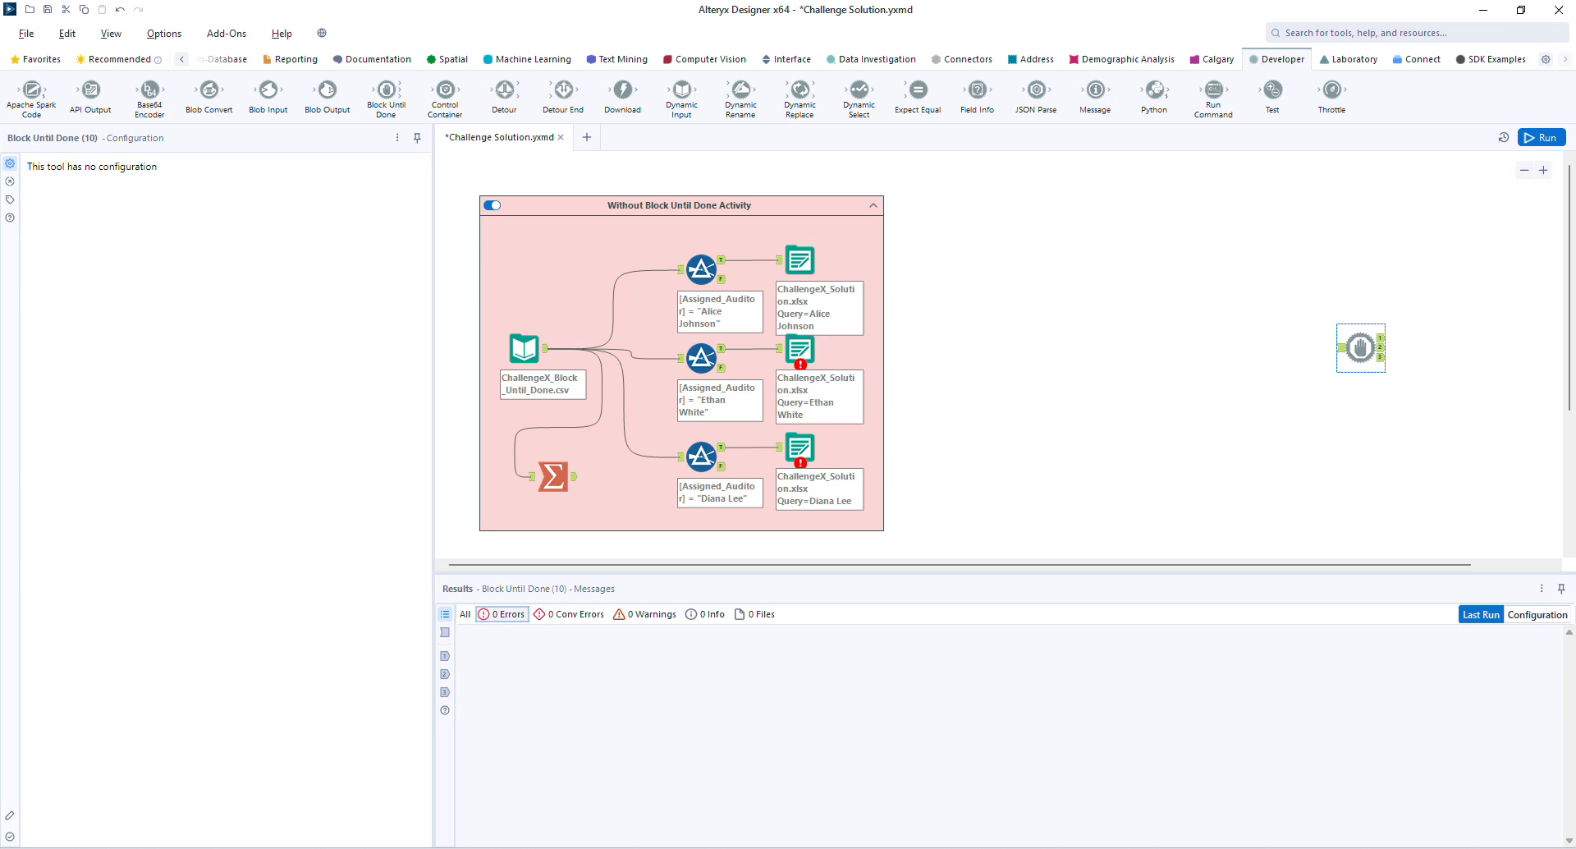
# Step: Add ChallengeX_Block_Until_Done.csv from its File Explorer folder as an input before the Block Until Done tool, and disable the Without Block Until Done Activity container
pyautogui.moveTo(927, 846); pyautogui.dragTo(844, 455)
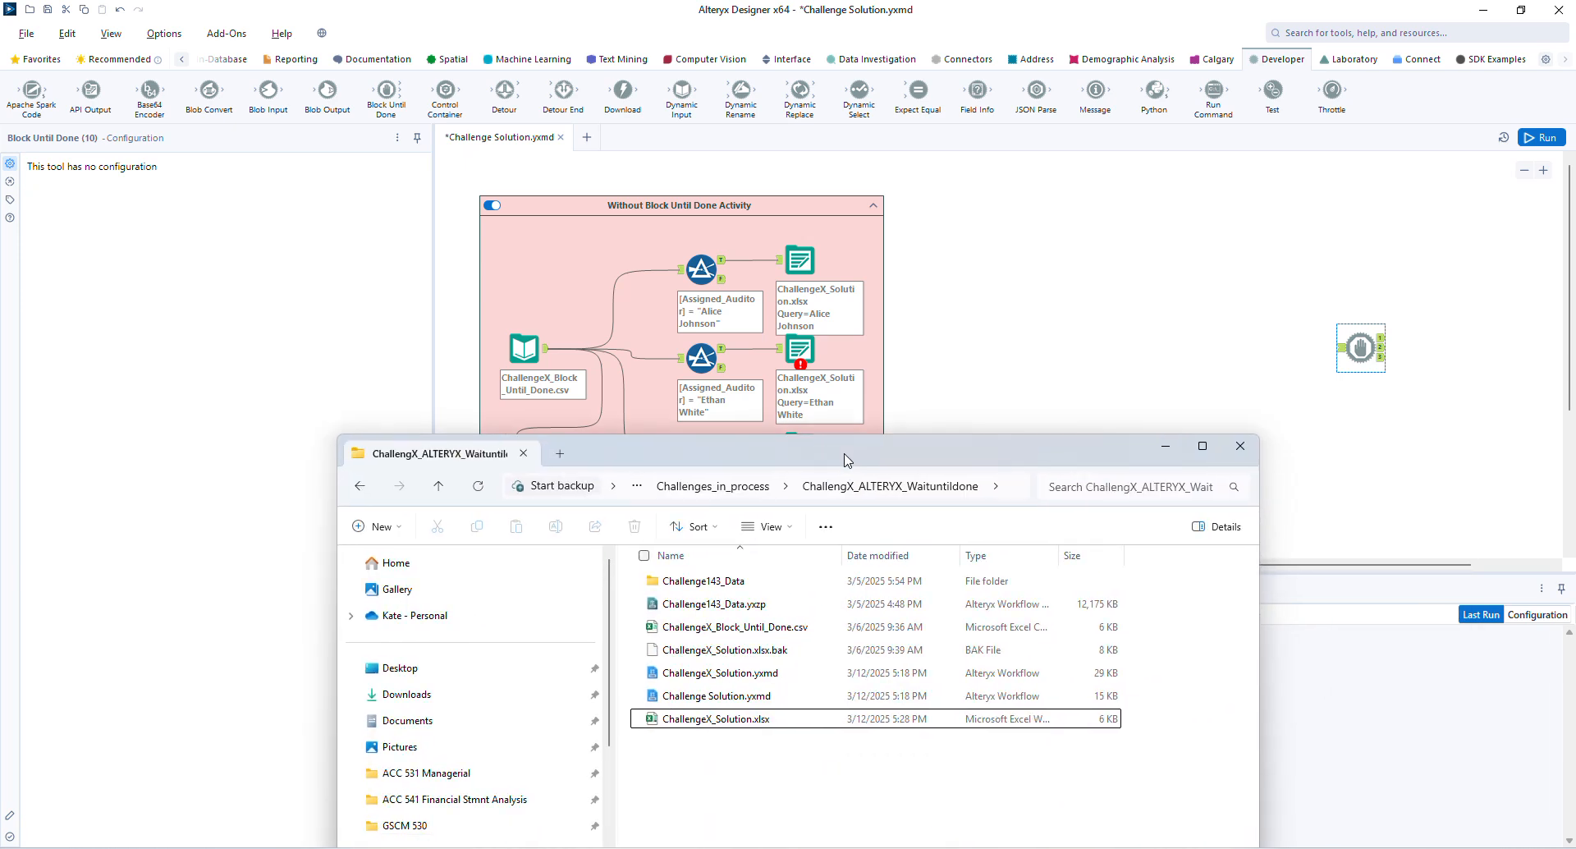
pyautogui.click(790, 726)
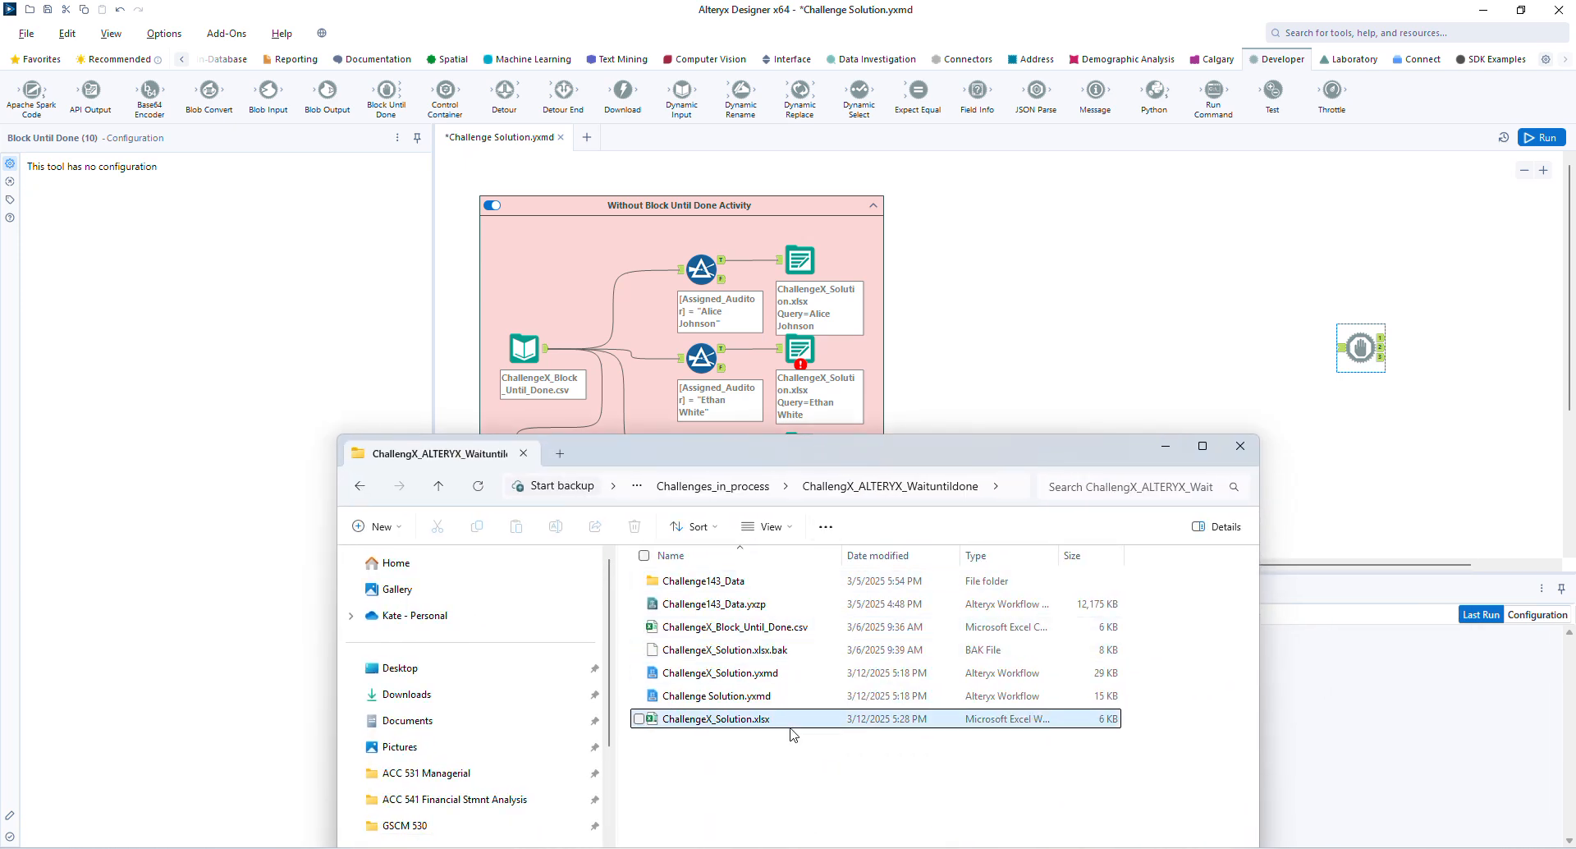
pyautogui.moveTo(739, 627); pyautogui.dragTo(1108, 316)
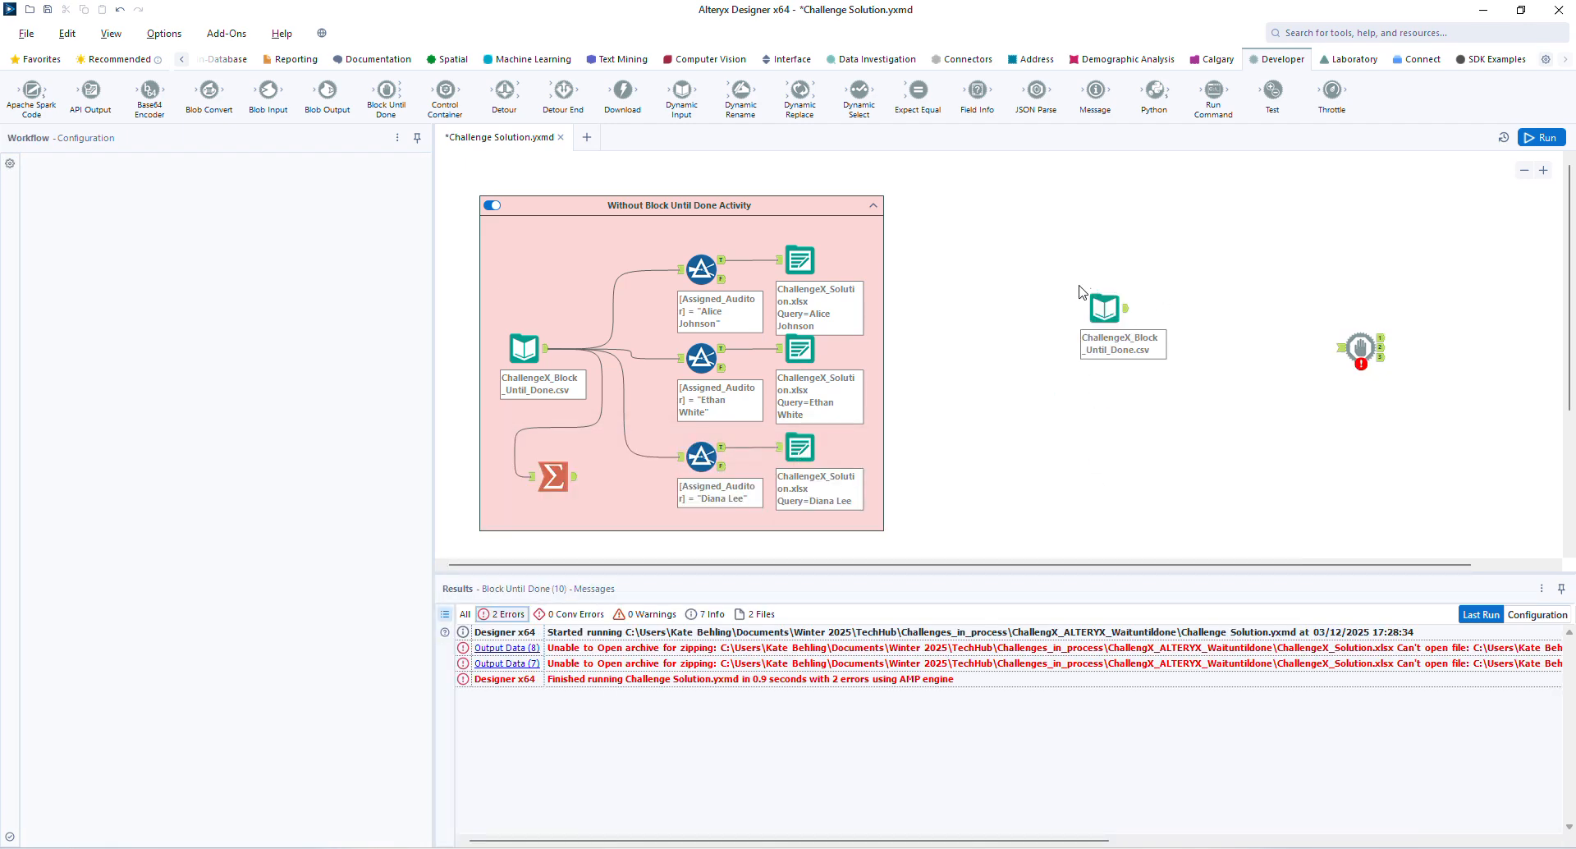
pyautogui.click(1118, 310)
pyautogui.moveTo(1118, 310); pyautogui.dragTo(1084, 369)
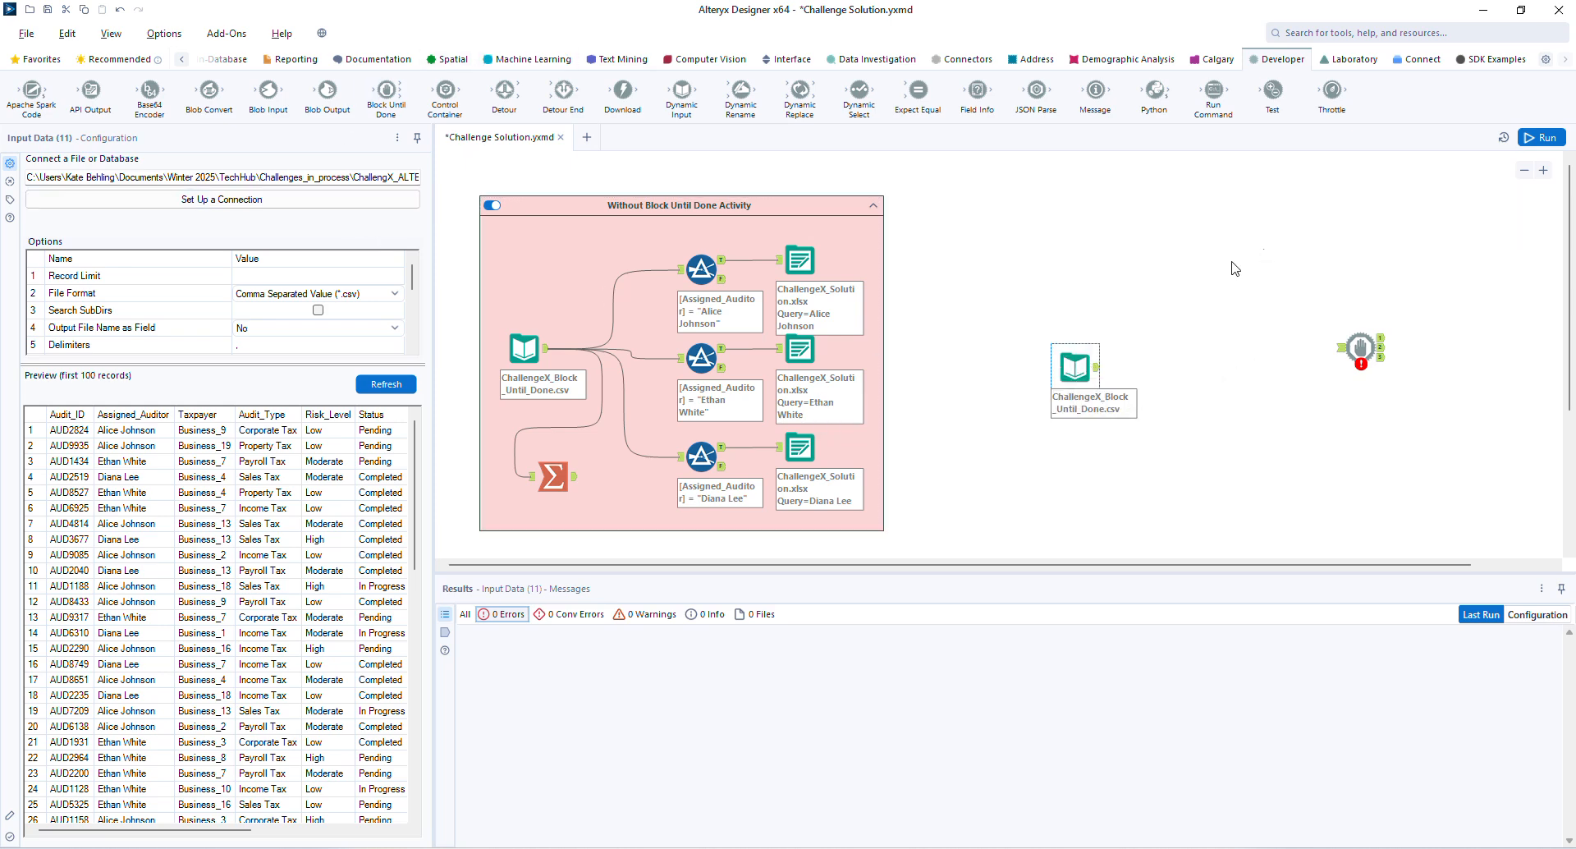
pyautogui.click(492, 205)
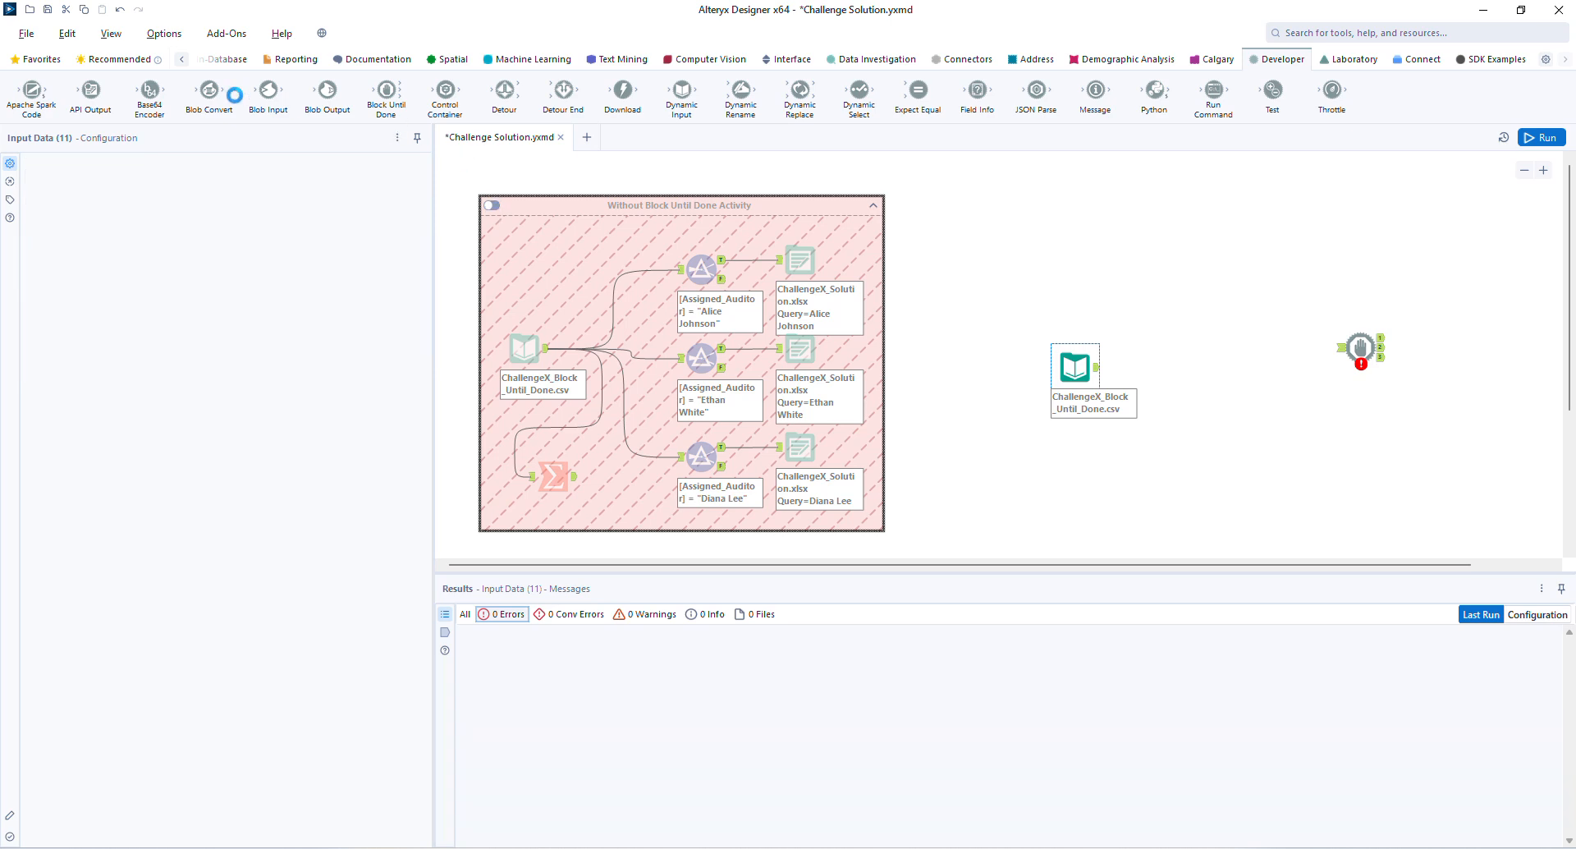
# Step: Add a Summarize tool fed by the new CSV input and group it by Assigned_Auditor
pyautogui.click(181, 59)
pyautogui.click(183, 63)
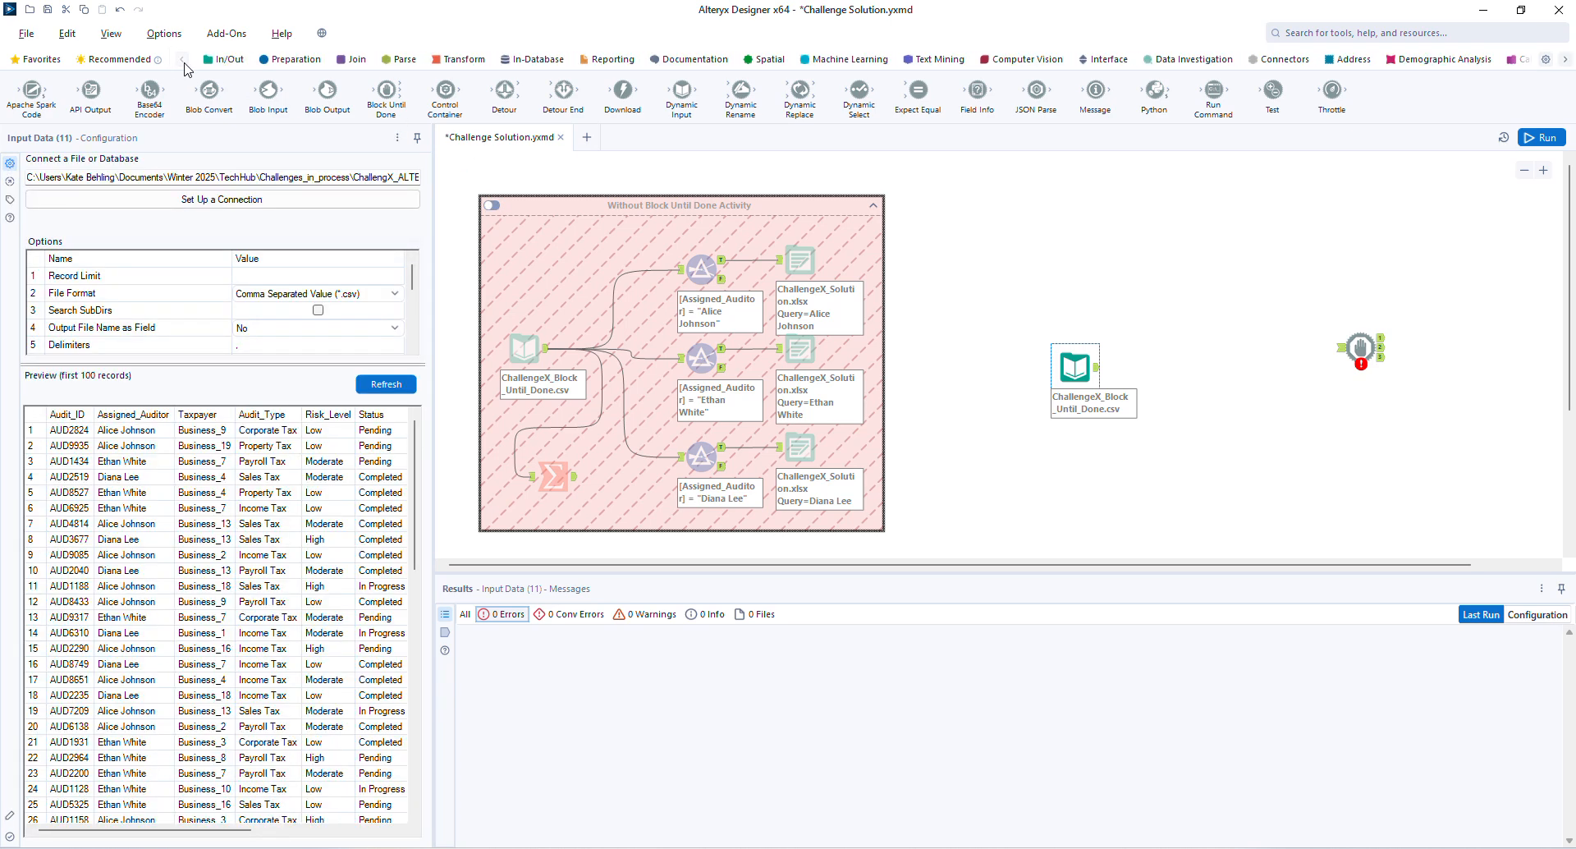
pyautogui.click(458, 59)
pyautogui.moveTo(325, 90); pyautogui.dragTo(1174, 444)
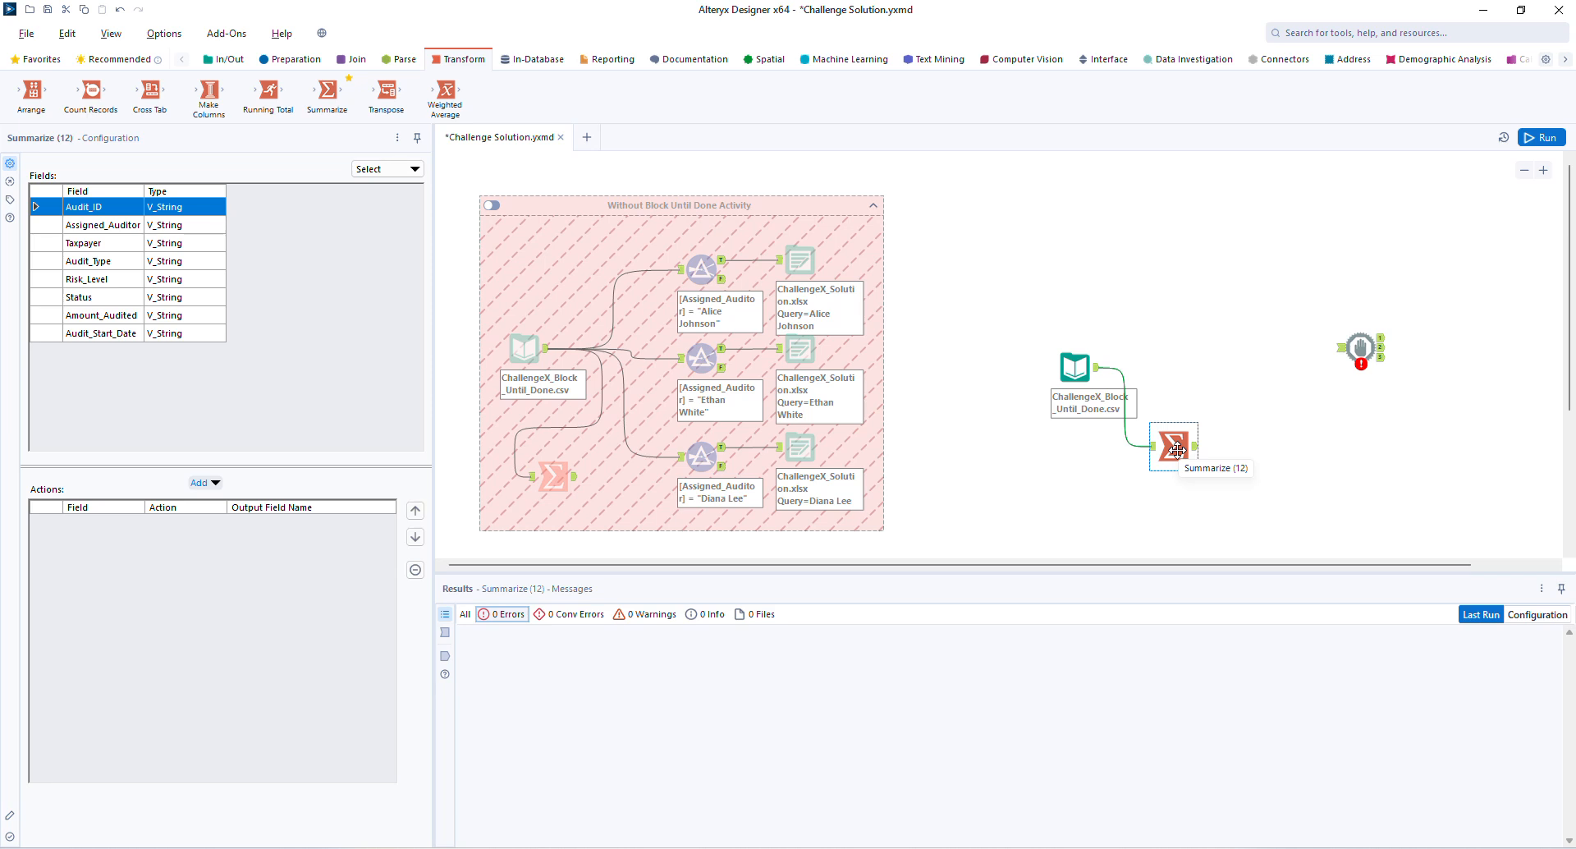
pyautogui.click(106, 226)
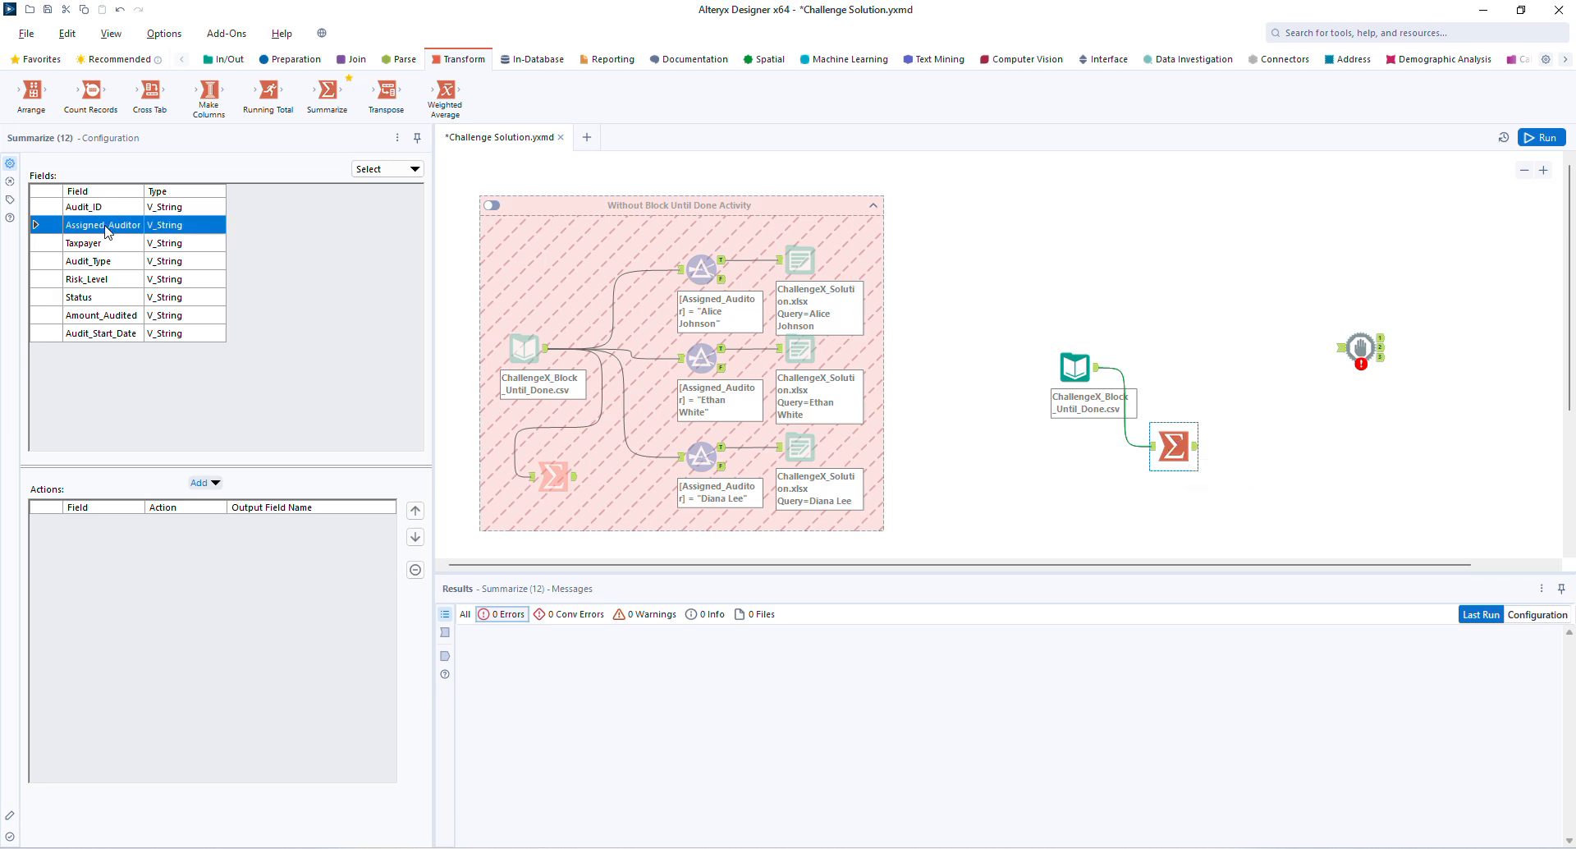
pyautogui.click(204, 483)
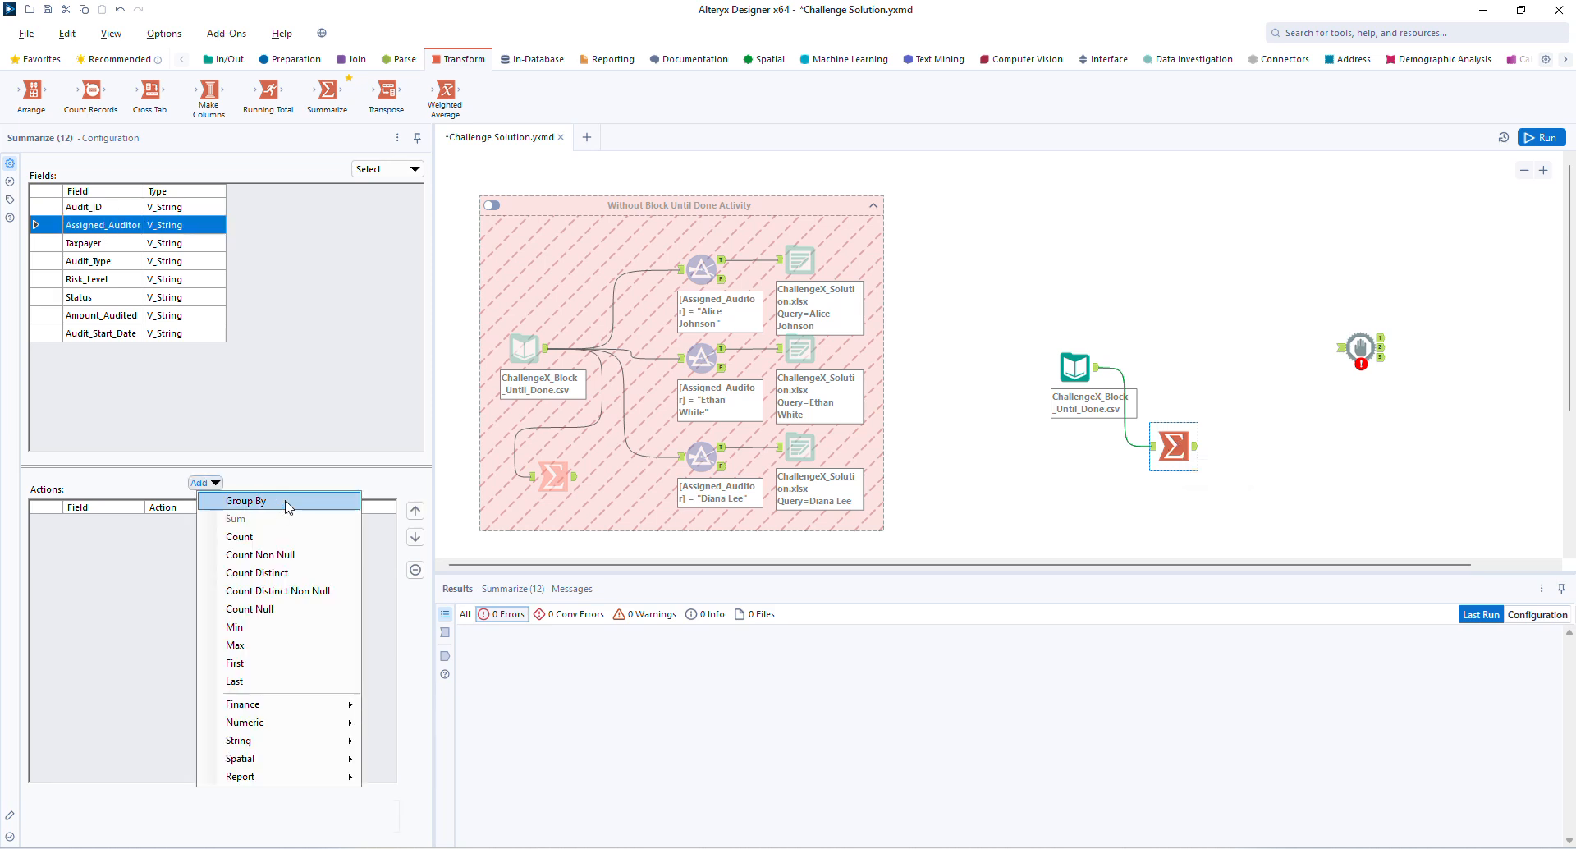
pyautogui.click(286, 506)
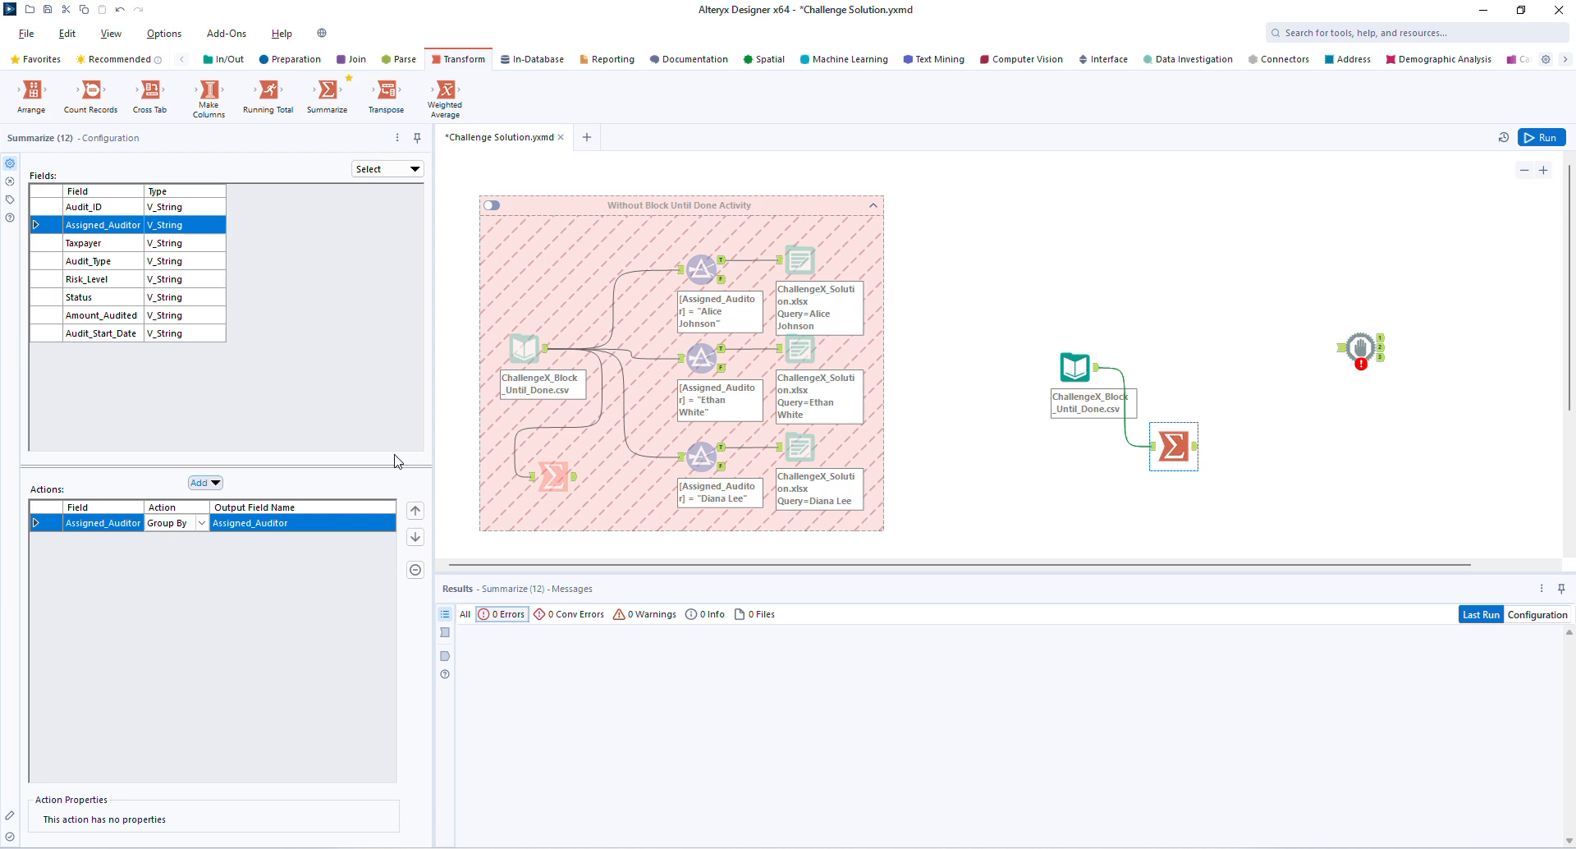
# Step: Run the workflow to view the Summarize tool's list of auditors, and move that tool slightly lower
pyautogui.click(1542, 137)
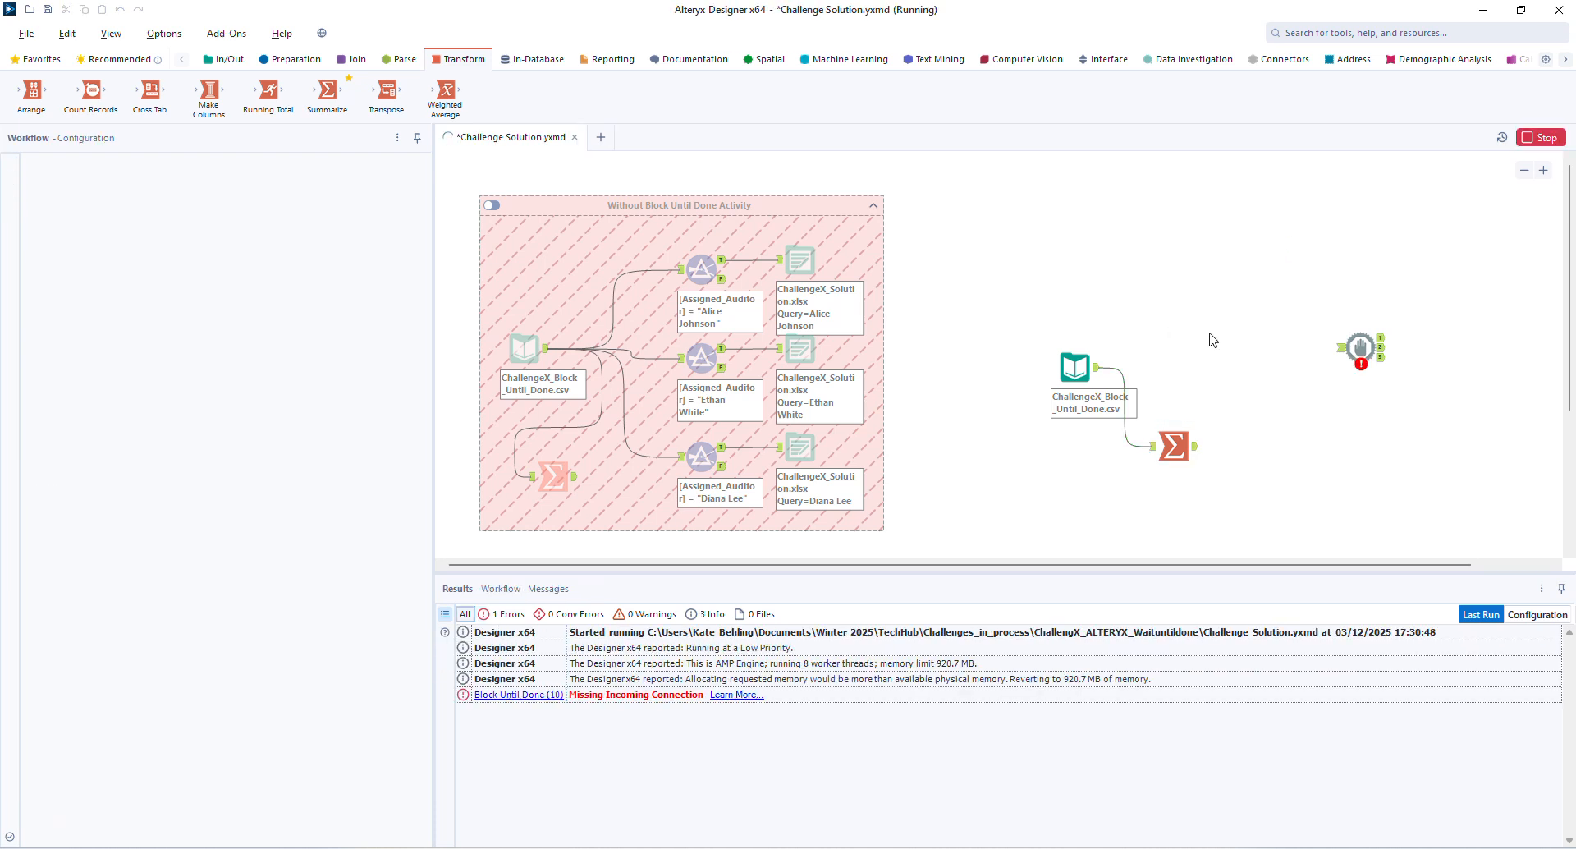
pyautogui.click(1195, 452)
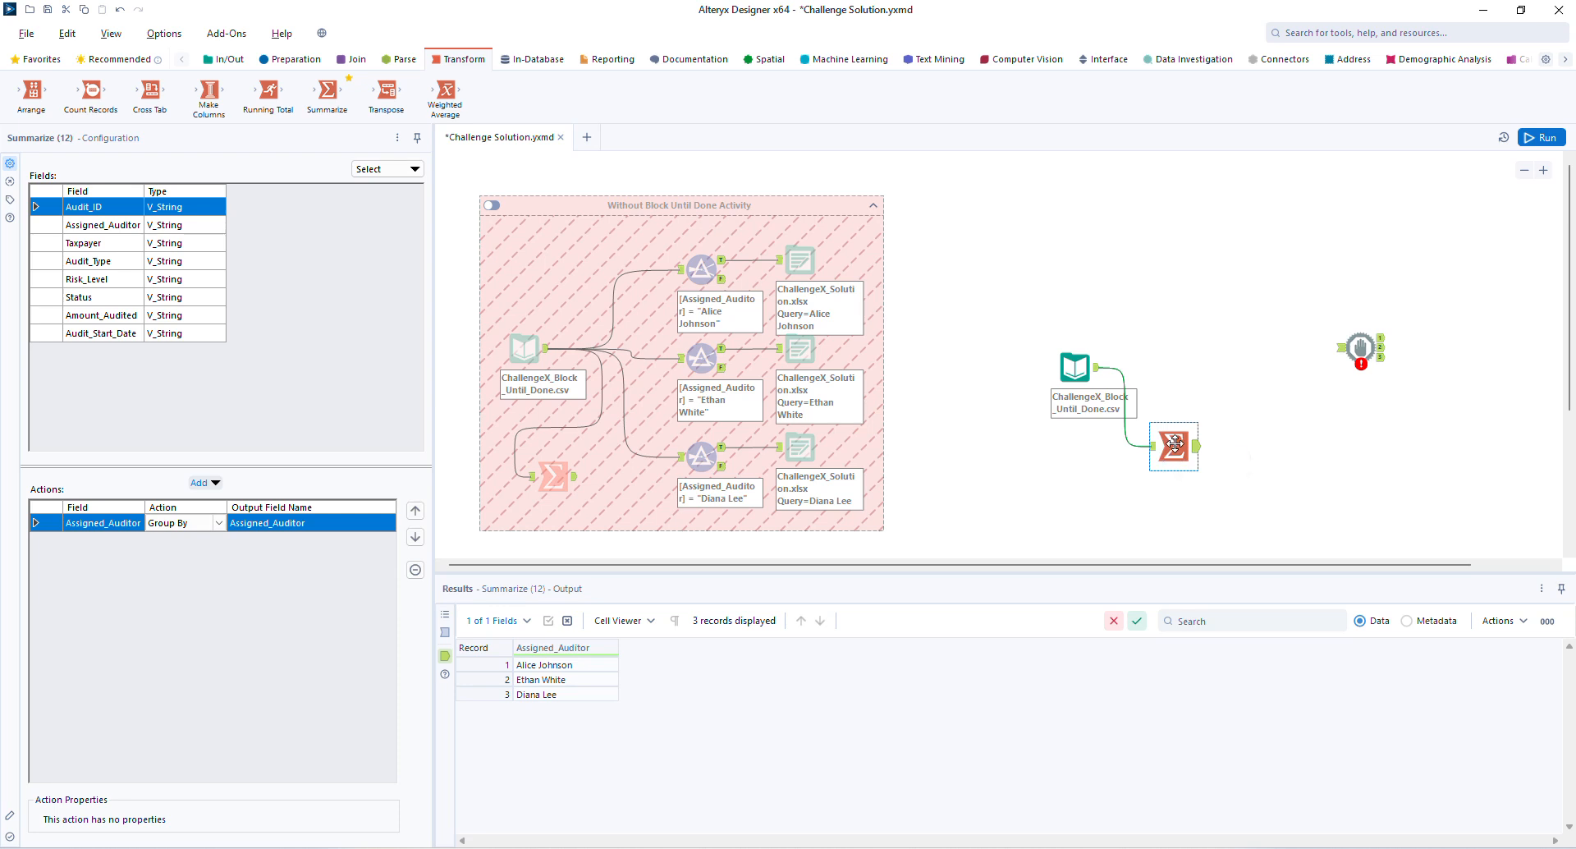
pyautogui.moveTo(1183, 450); pyautogui.dragTo(1183, 489)
pyautogui.click(1083, 270)
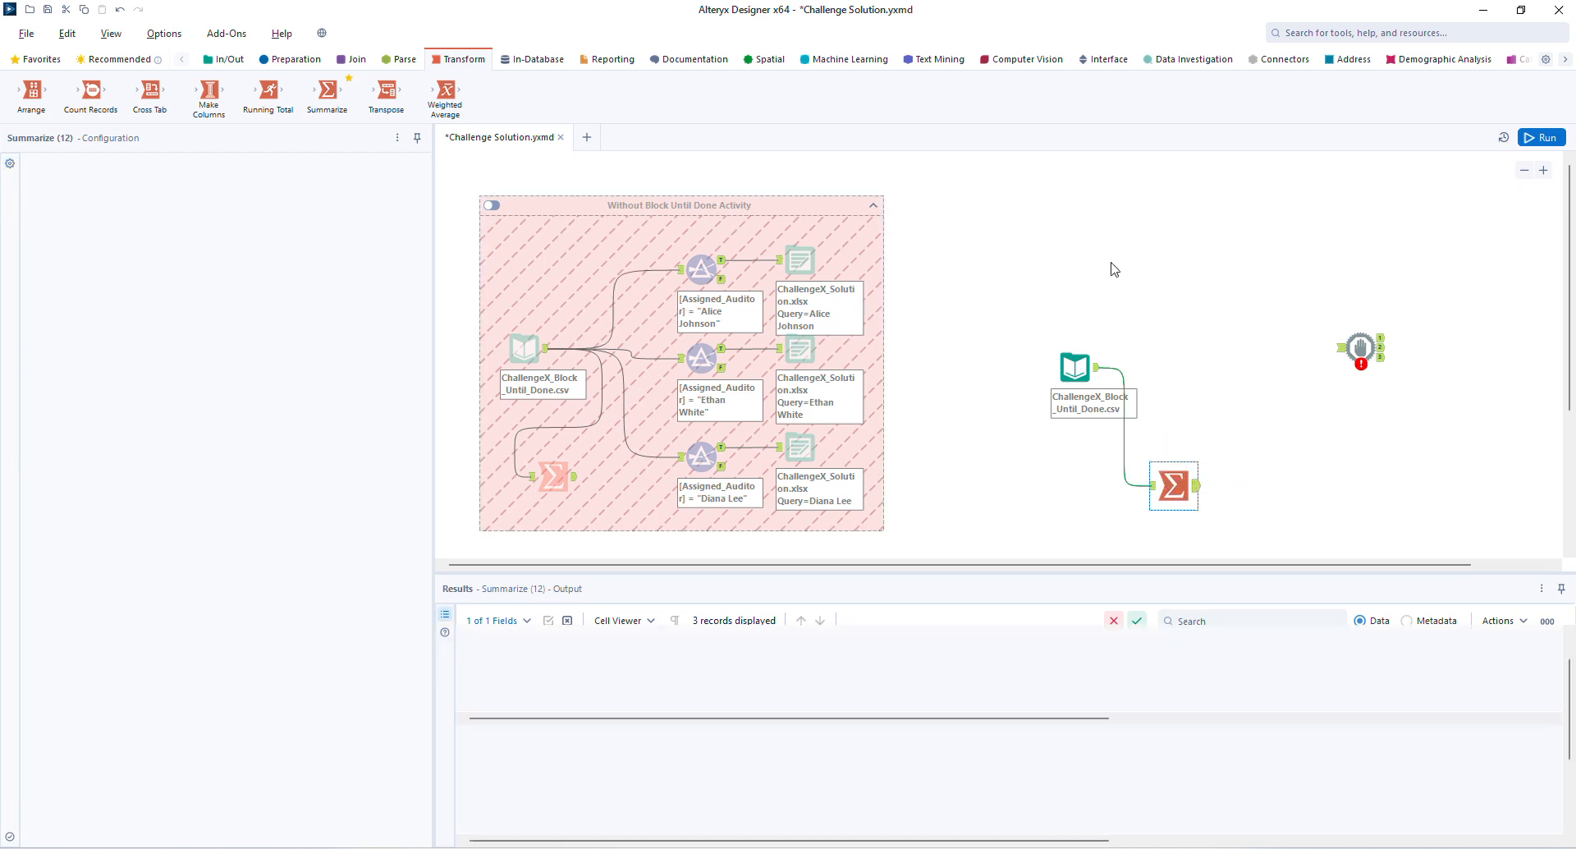
# Step: Move the Block Until Done tool closer to the new CSV input and connect the input to it
pyautogui.scroll(-1, 1346, 266)
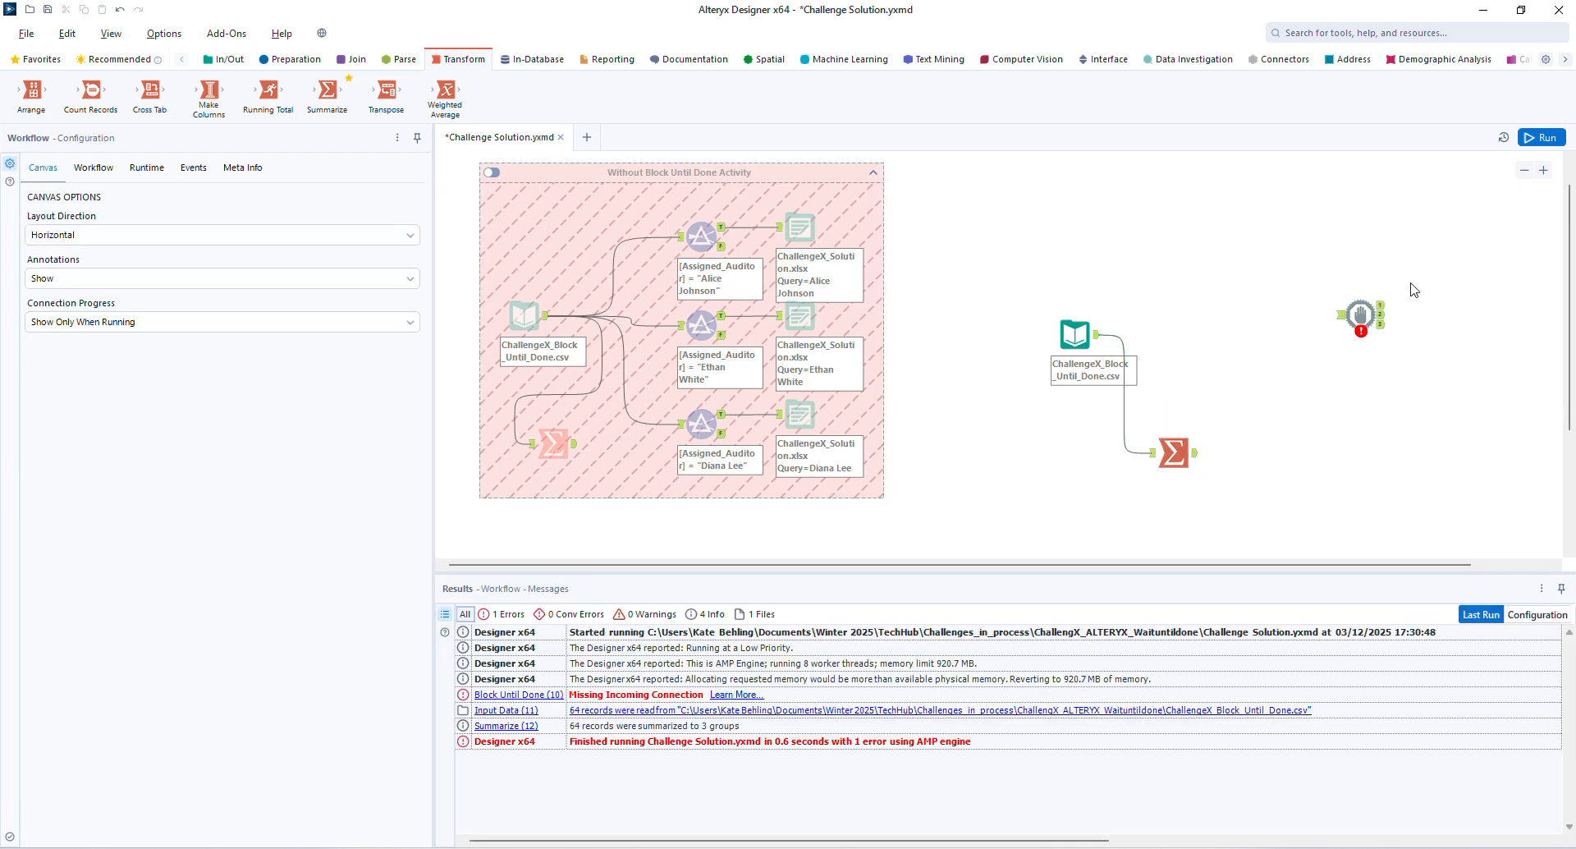
pyautogui.moveTo(1371, 328); pyautogui.dragTo(1229, 336)
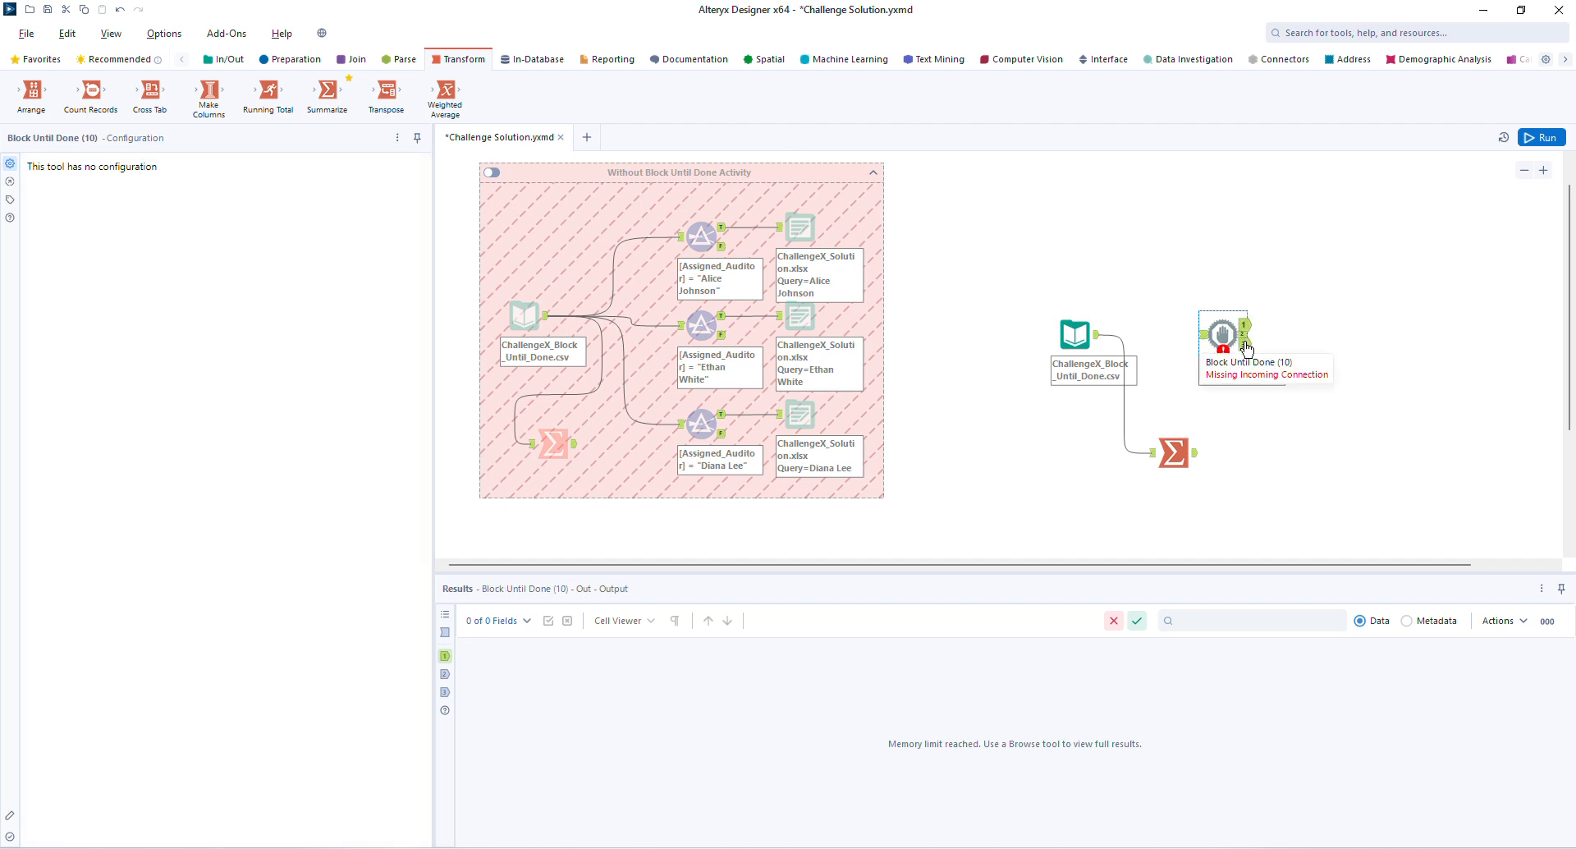
pyautogui.scroll(-1, 1237, 347)
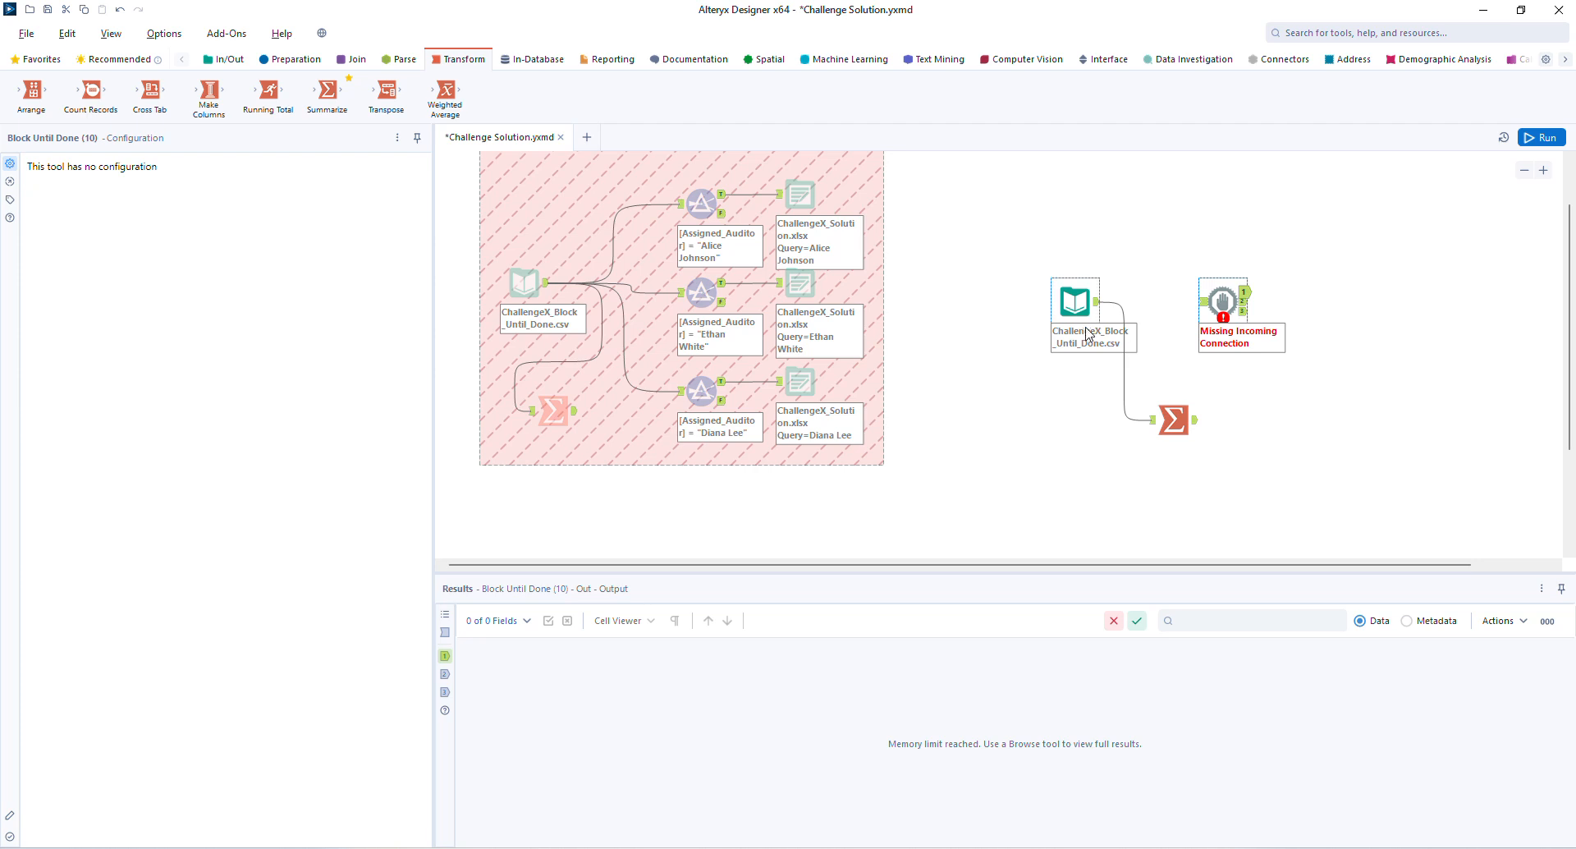
pyautogui.moveTo(1097, 303); pyautogui.dragTo(1207, 308)
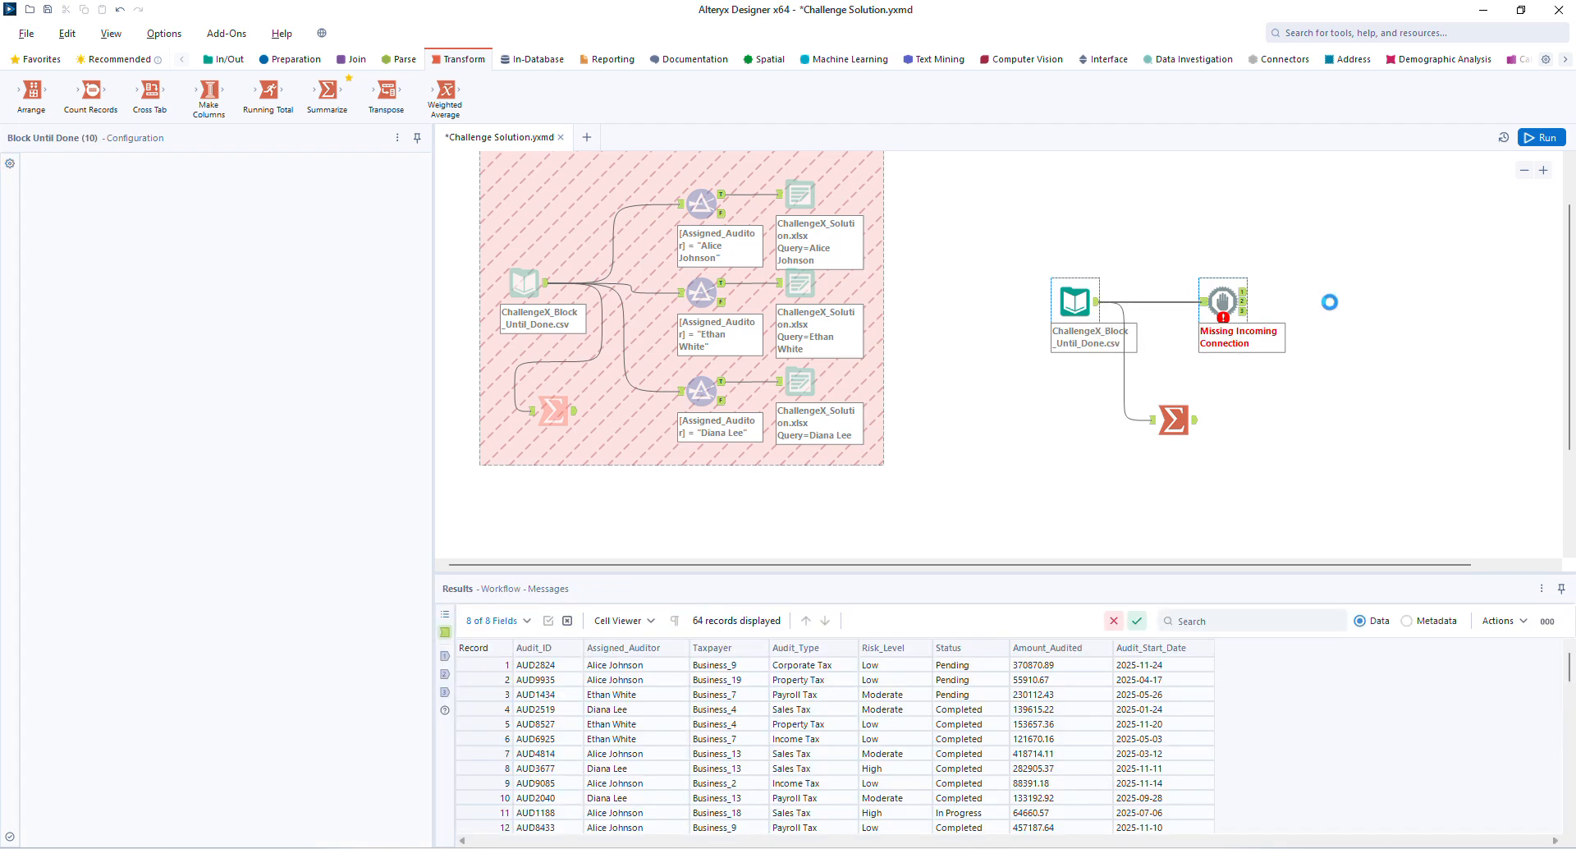
pyautogui.scroll(1, 1322, 391)
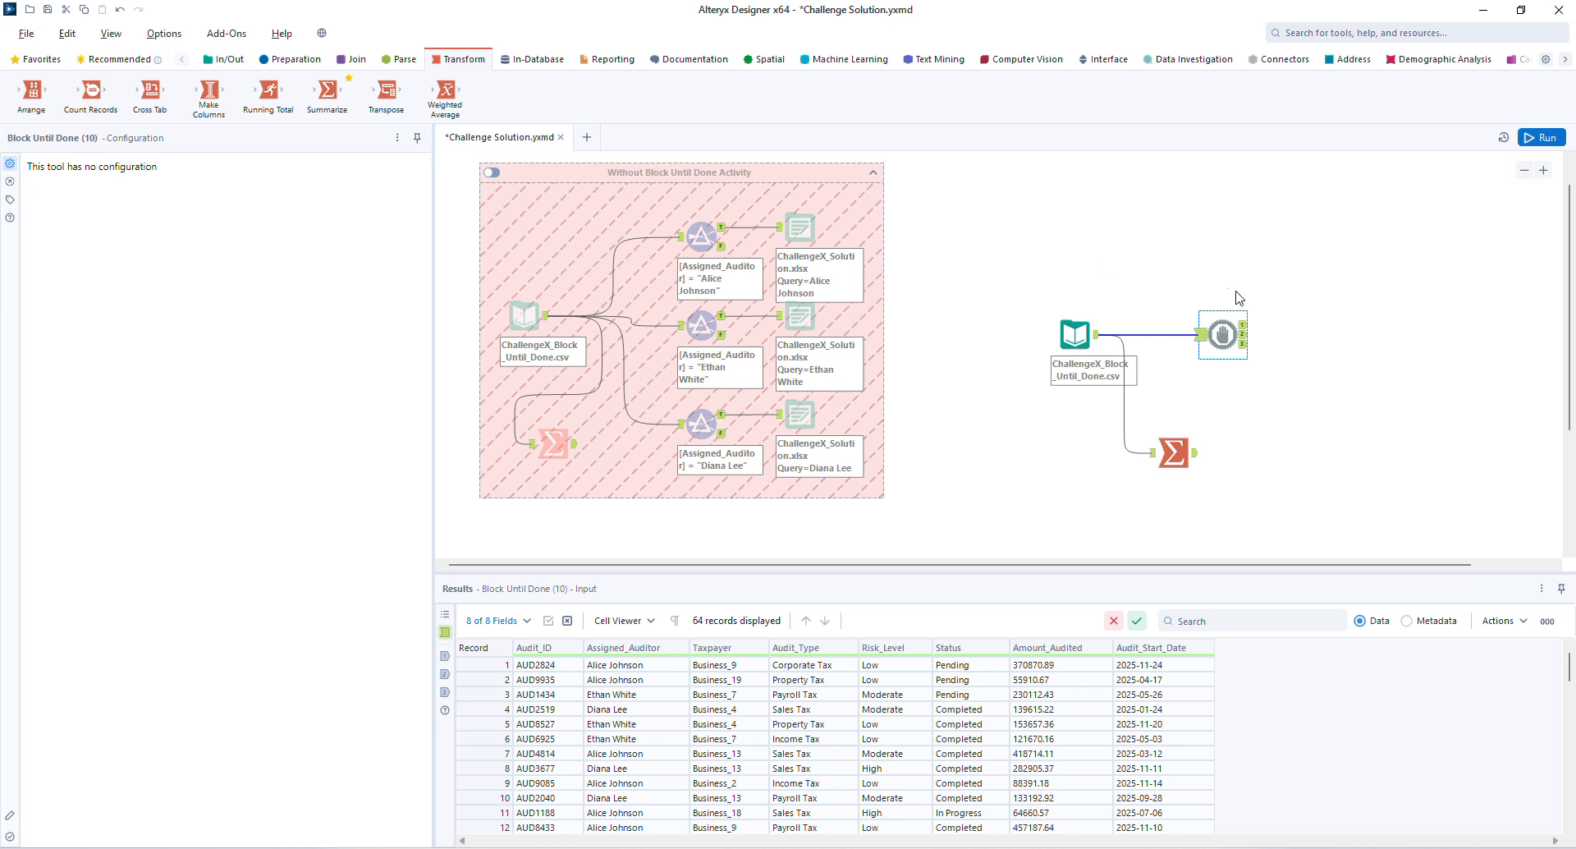
pyautogui.moveTo(1220, 334); pyautogui.dragTo(1201, 334)
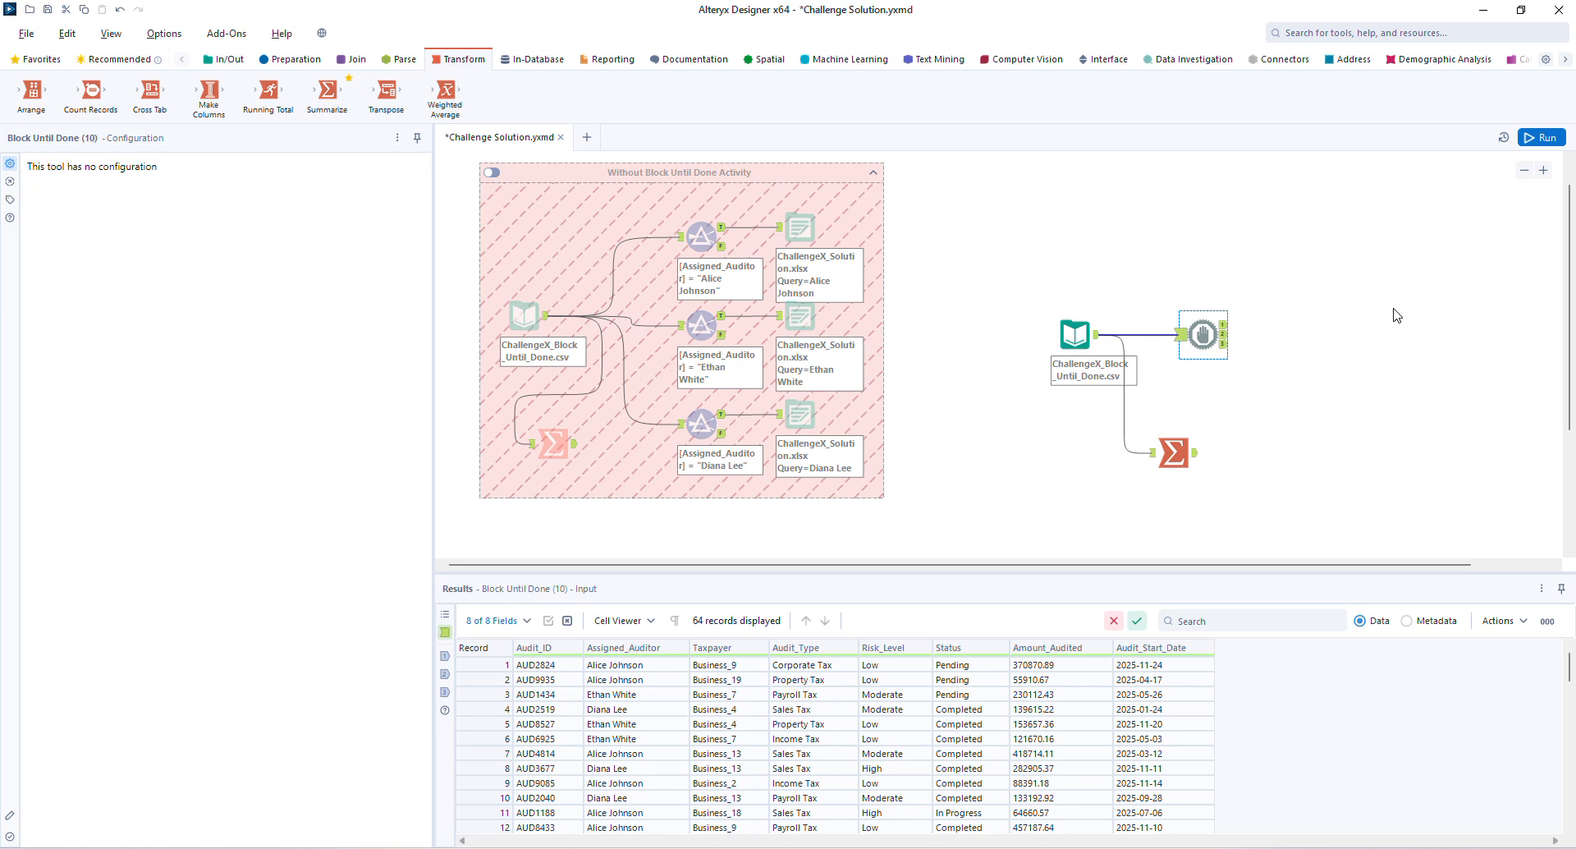
# Step: Place a Filter tool above and to the right of the Block Until Done tool
pyautogui.scroll(-1, 1225, 386)
pyautogui.scroll(2, 1231, 423)
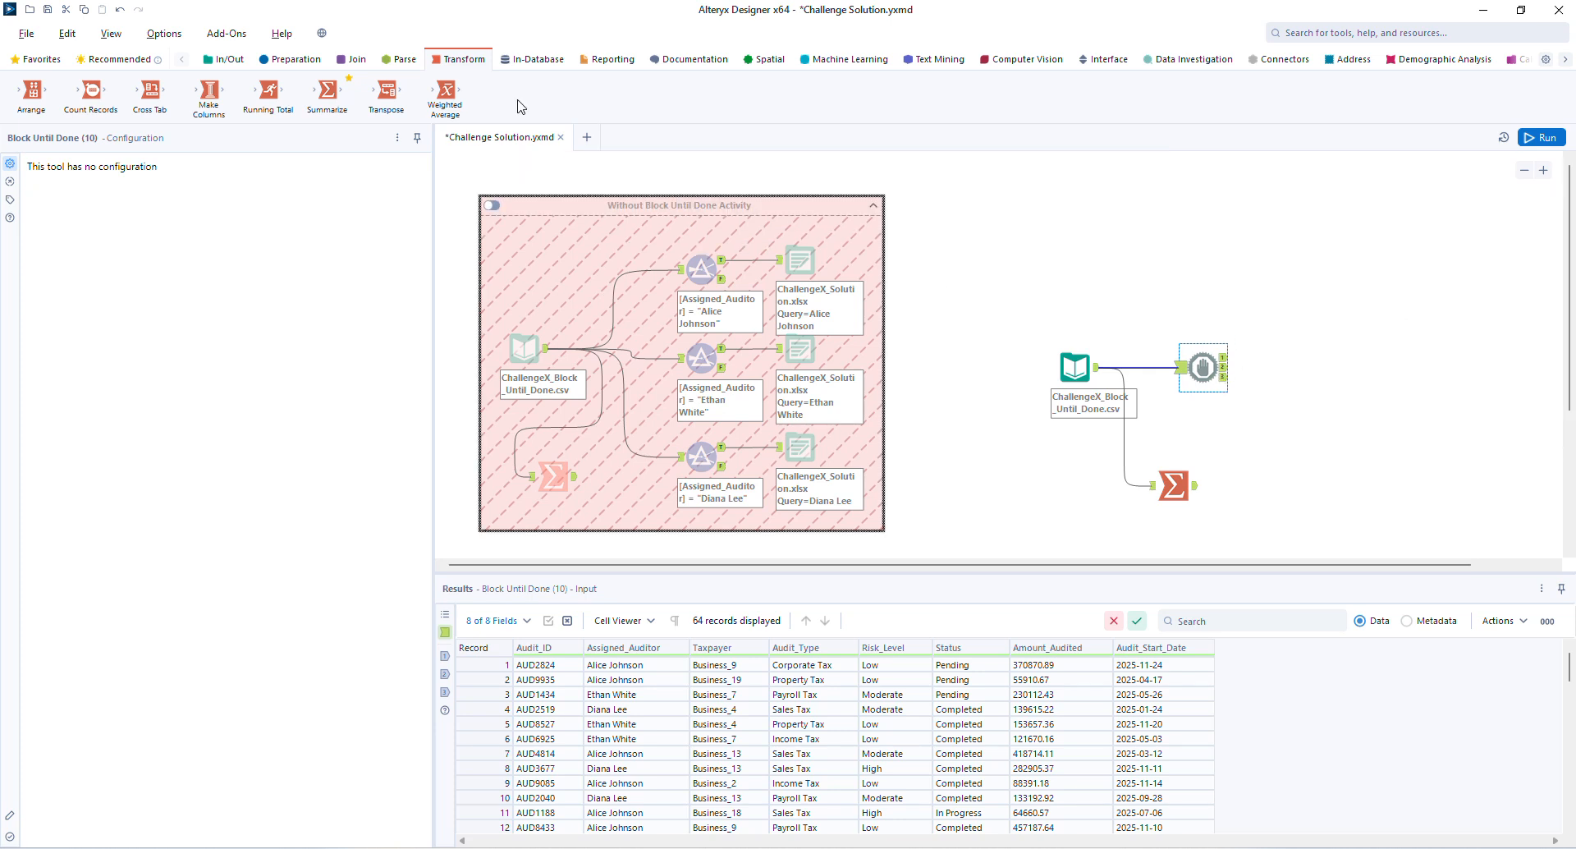
pyautogui.click(313, 68)
pyautogui.moveTo(211, 90); pyautogui.dragTo(1352, 288)
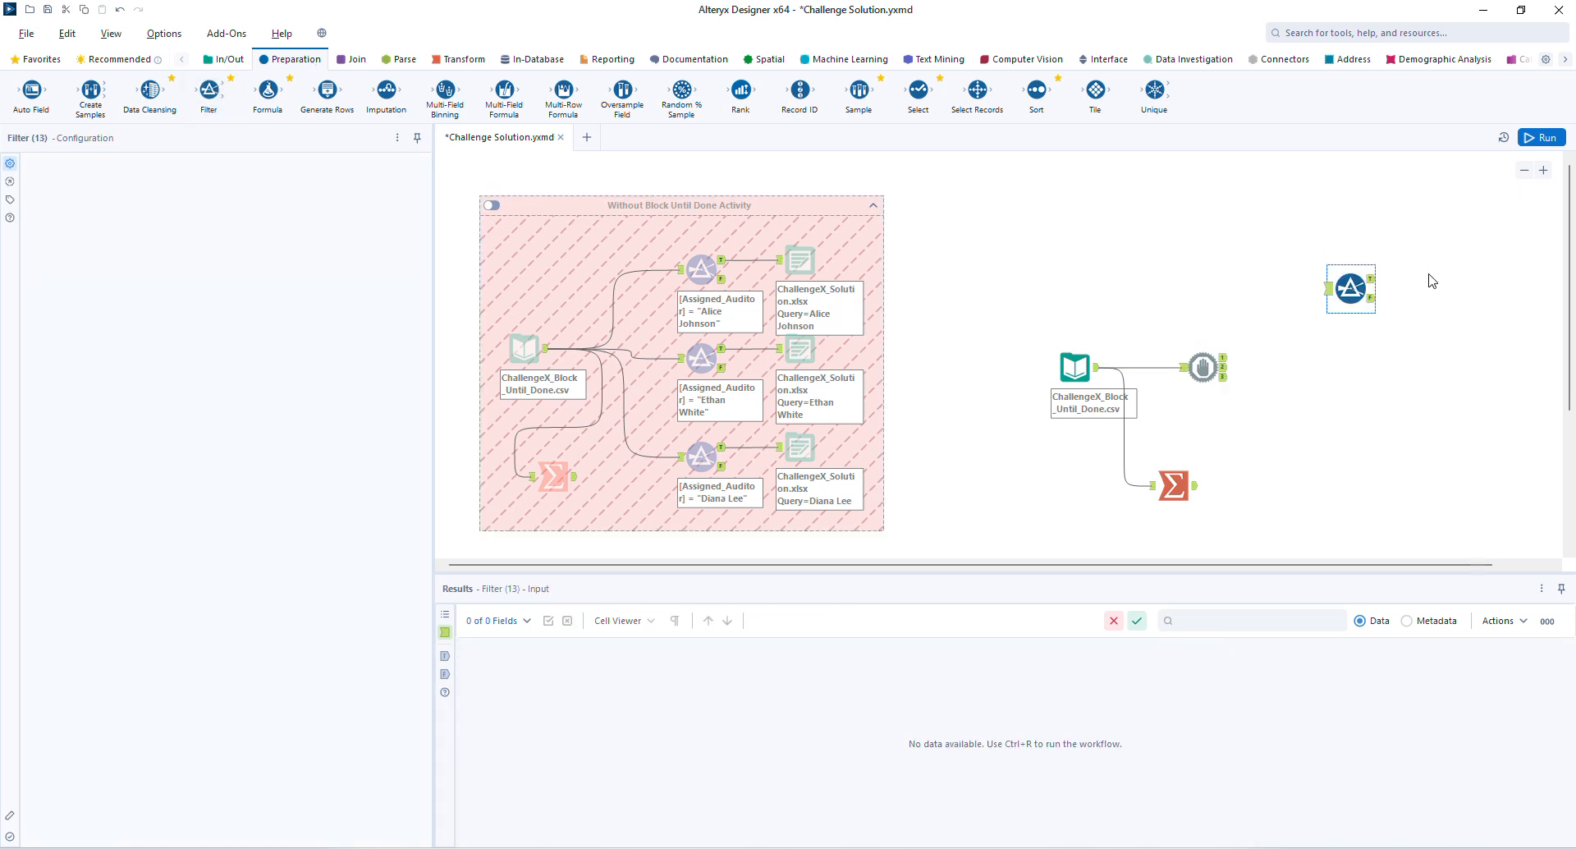
# Step: Duplicate the new Filter tool twice and stack the two copies below the original
pyautogui.hotkey('ctrl', 'c')
pyautogui.hotkey('ctrl', 'v')
pyautogui.hotkey('ctrl', 'v')
pyautogui.moveTo(1464, 437); pyautogui.dragTo(1331, 456)
pyautogui.click(1459, 318)
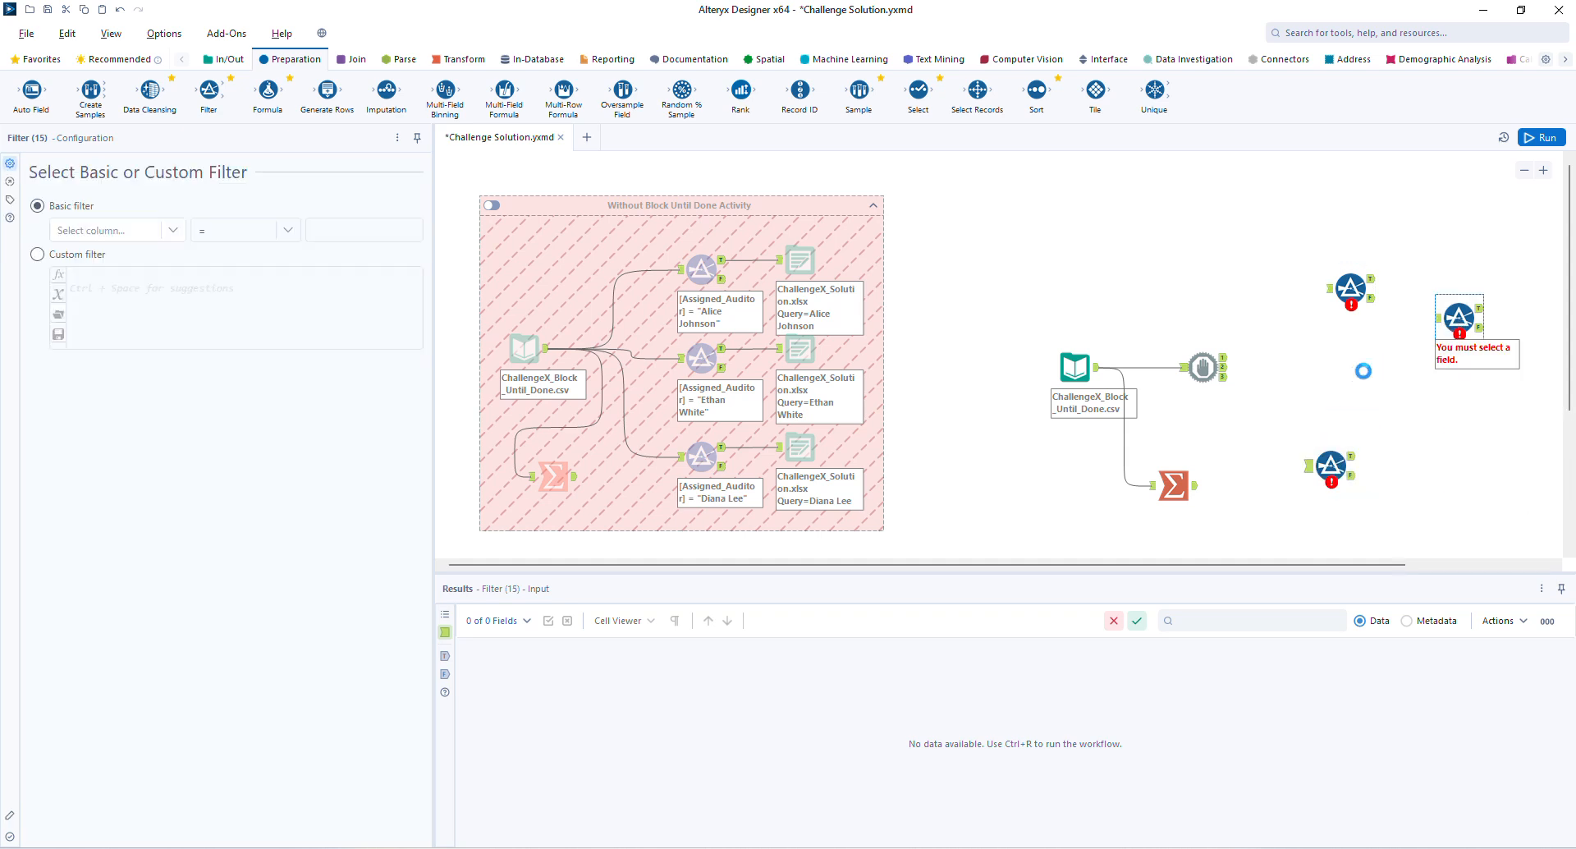
pyautogui.moveTo(1340, 377); pyautogui.dragTo(1350, 377)
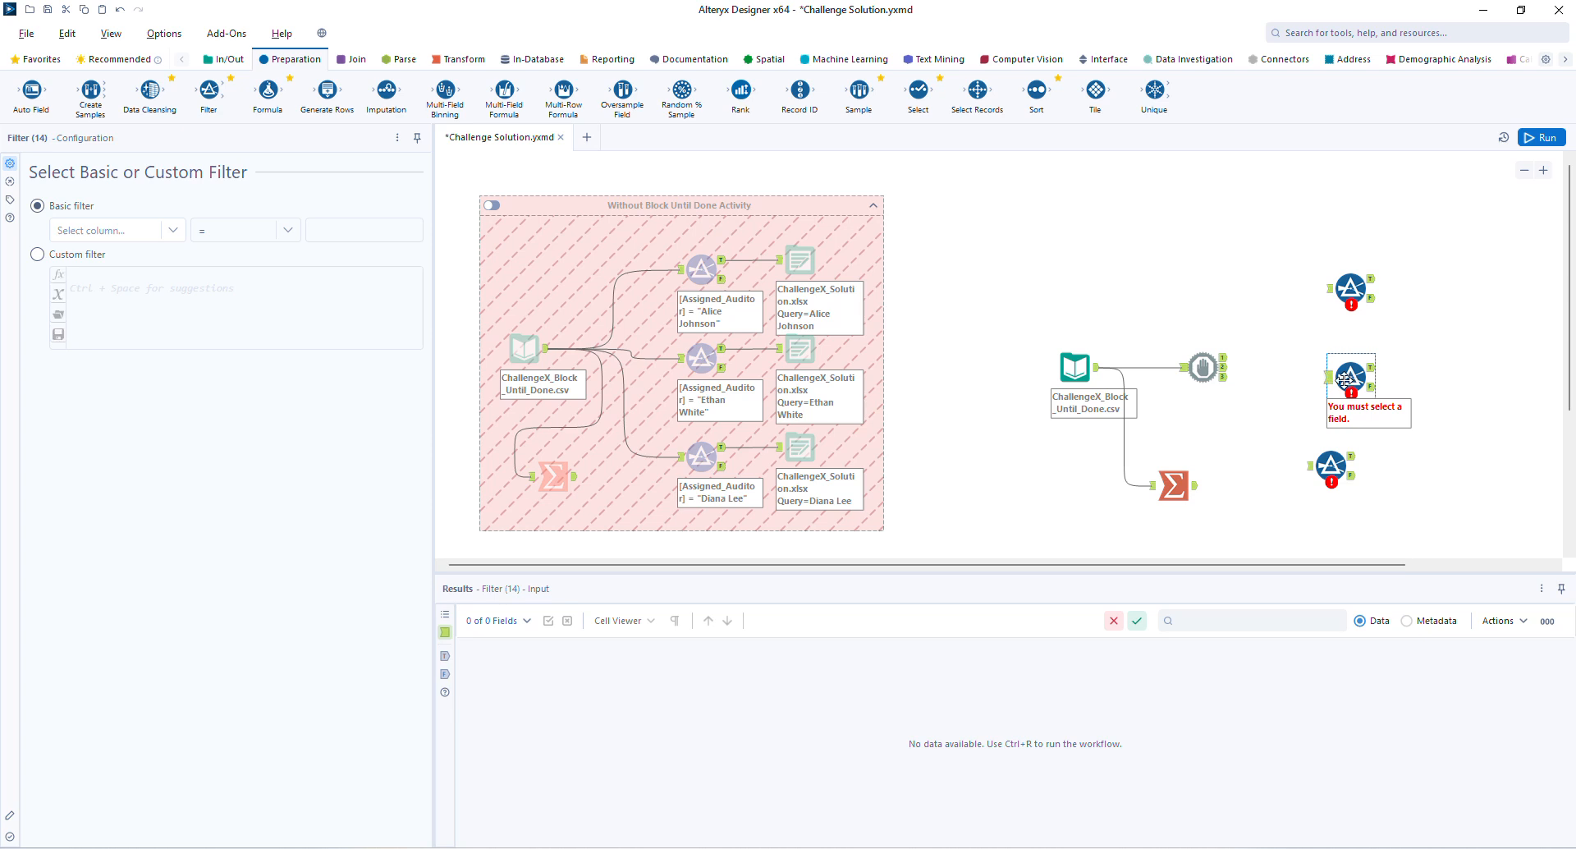
# Step: Connect Block Until Done outputs 1, 2 and 3 to the upper, middle and lower new Filter tools respectively
pyautogui.moveTo(1223, 357); pyautogui.dragTo(1330, 291)
pyautogui.moveTo(1224, 367); pyautogui.dragTo(1338, 379)
pyautogui.moveTo(1225, 377); pyautogui.dragTo(1311, 466)
# Step: Set the upper new filter to Assigned_Auditor Equals the full name used in the disabled container's upper filter
pyautogui.click(1363, 286)
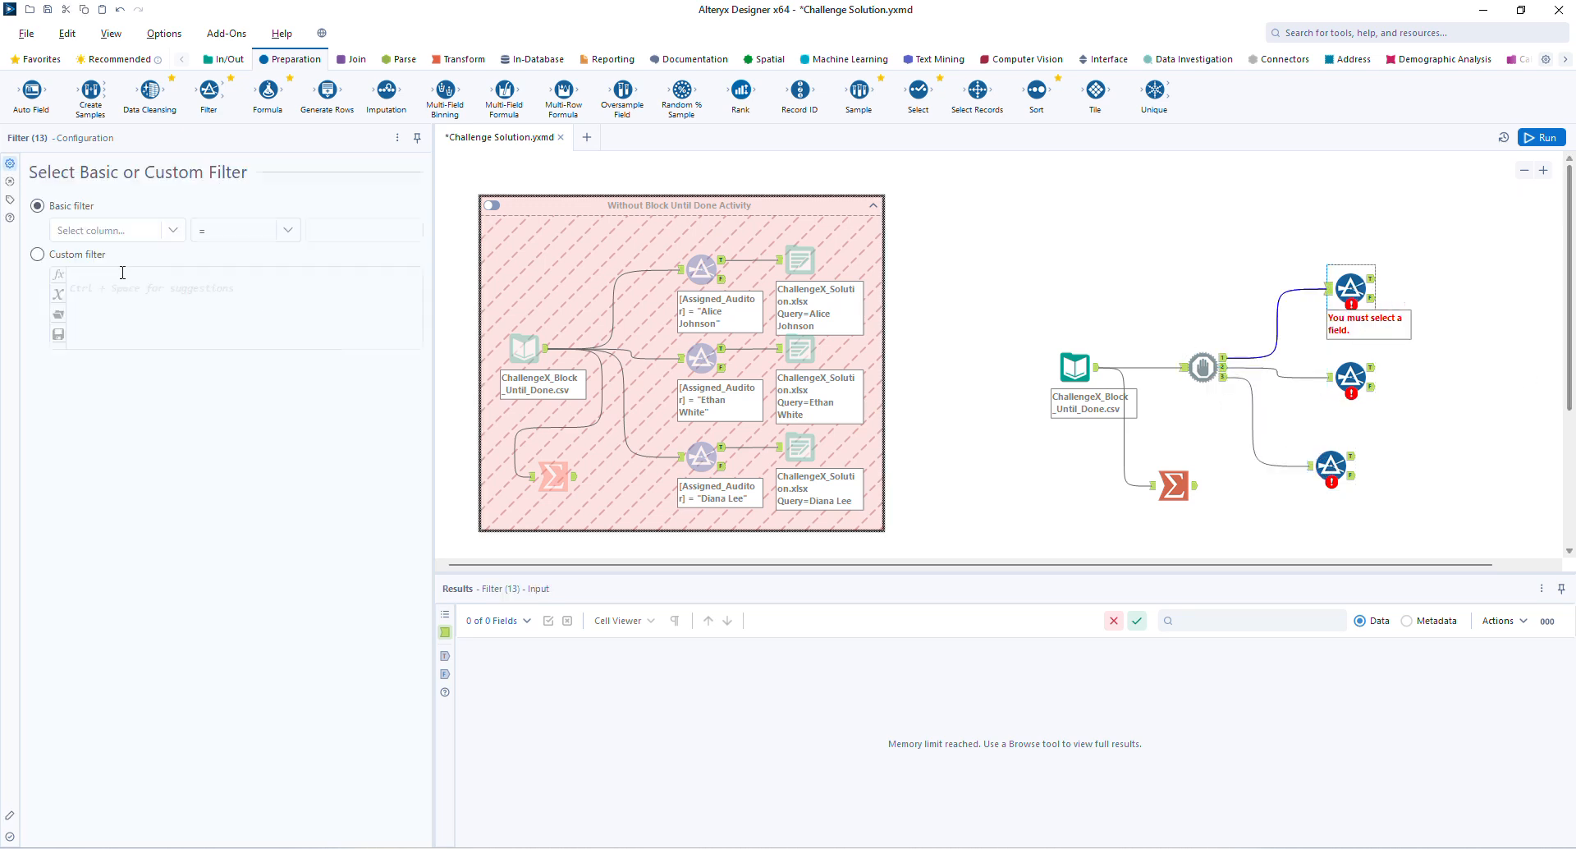
pyautogui.click(173, 230)
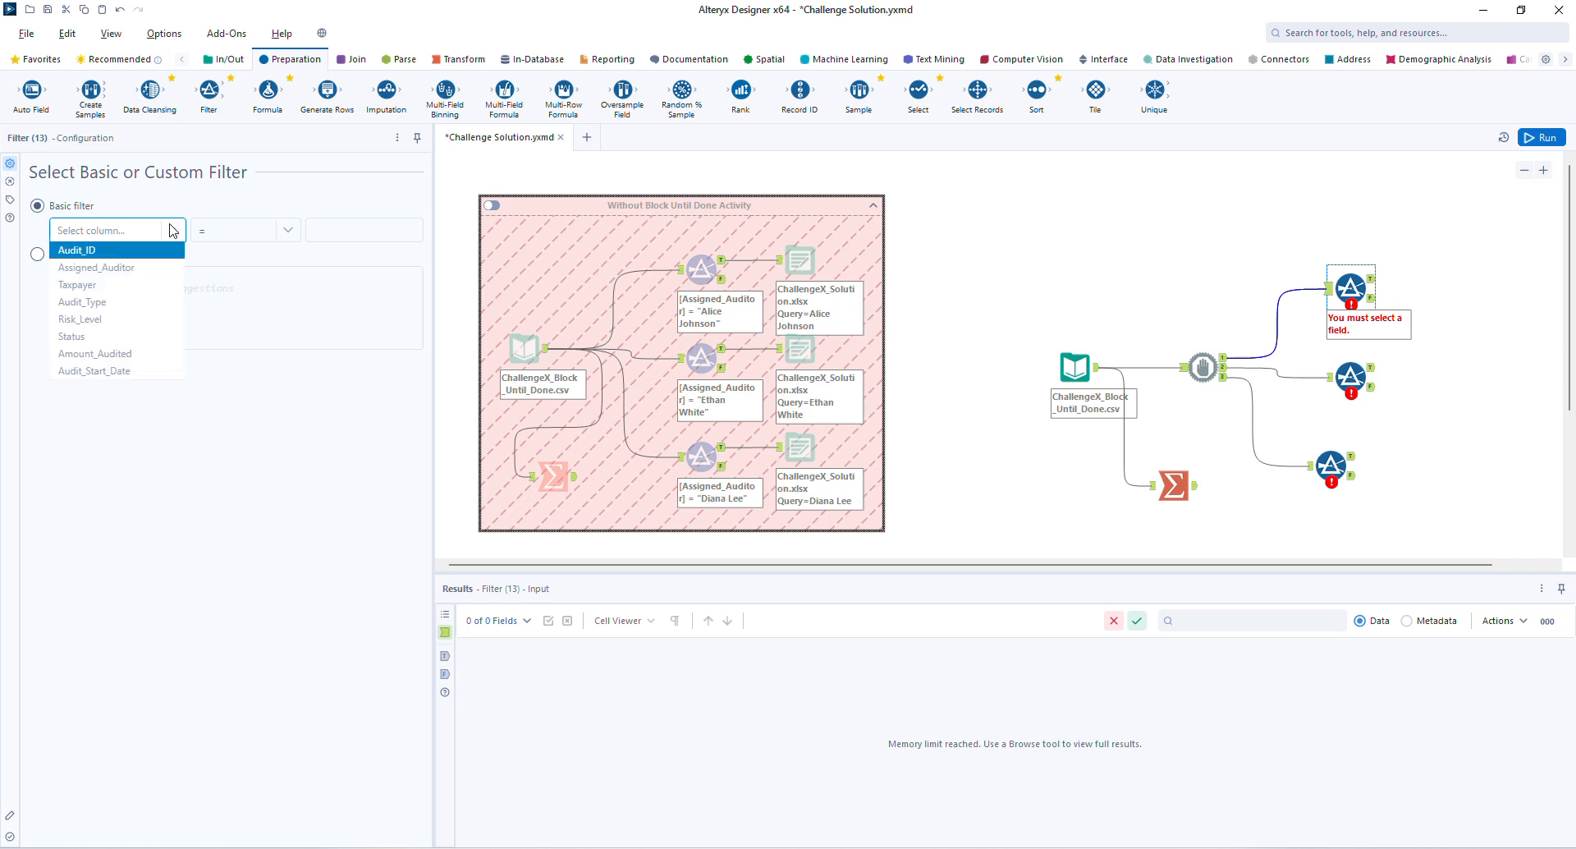
pyautogui.click(129, 268)
pyautogui.click(341, 221)
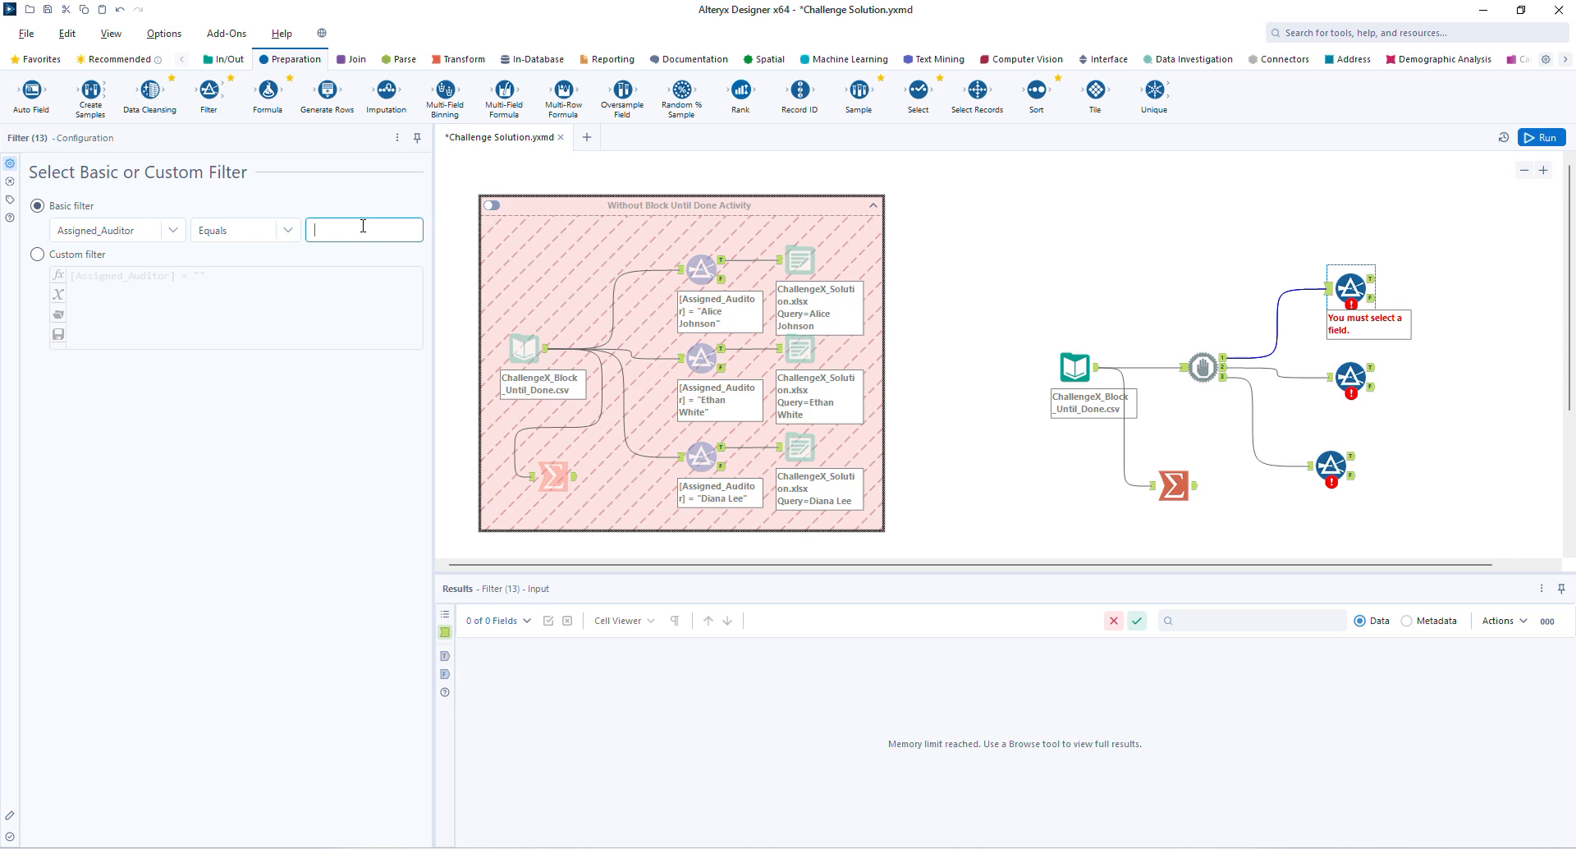
pyautogui.write('Alice Johnson')
pyautogui.click(1143, 271)
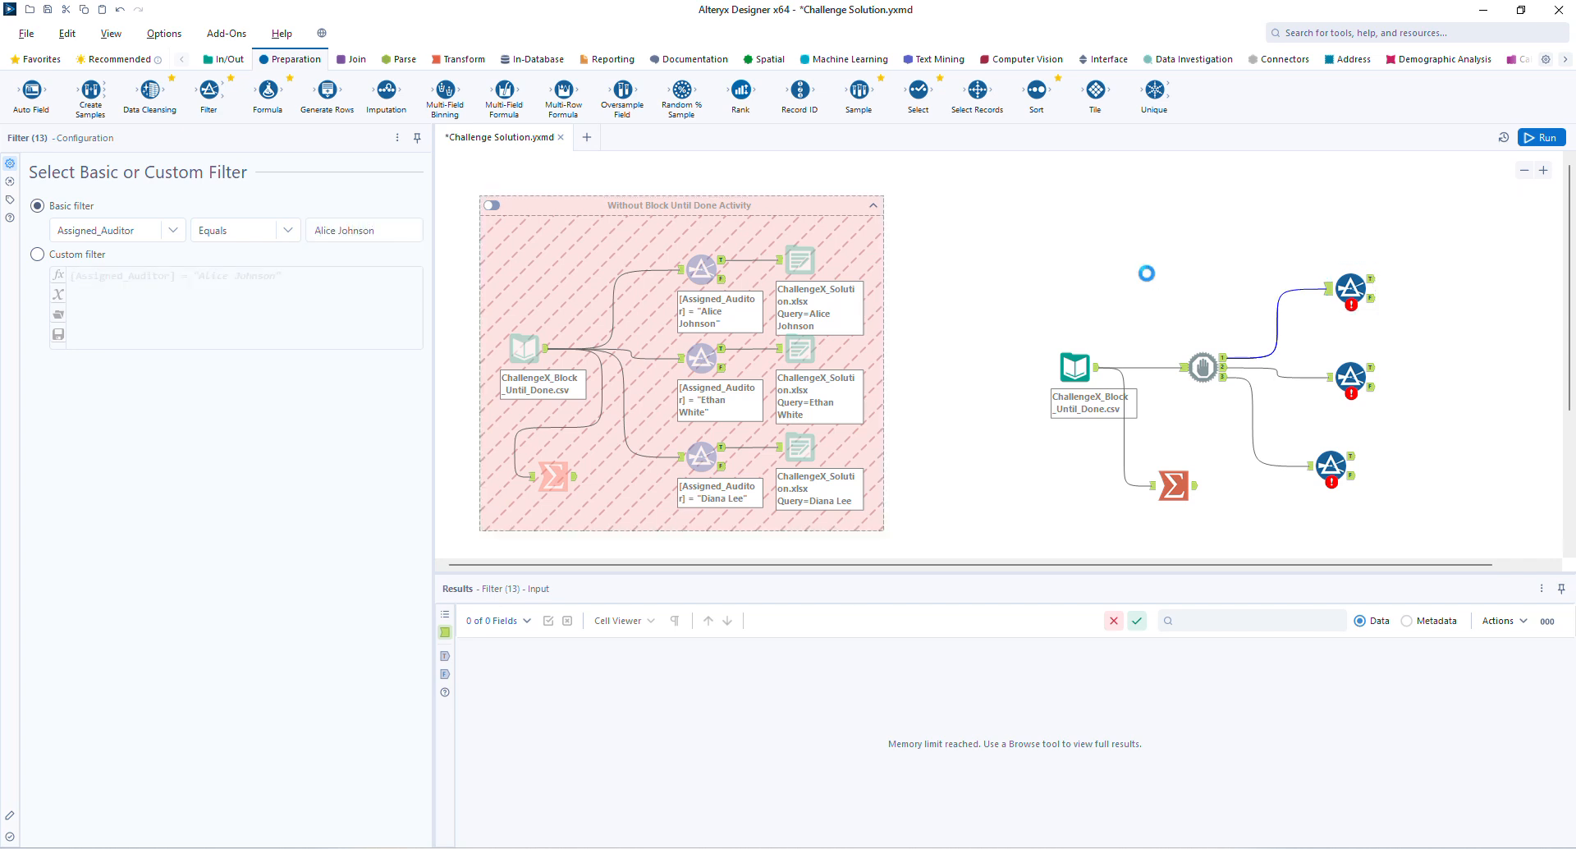
pyautogui.hotkey('ctrl', 'r')
# Step: Set the middle new filter to Assigned_Auditor Equals the full name used in the disabled container's middle filter
pyautogui.click(1353, 377)
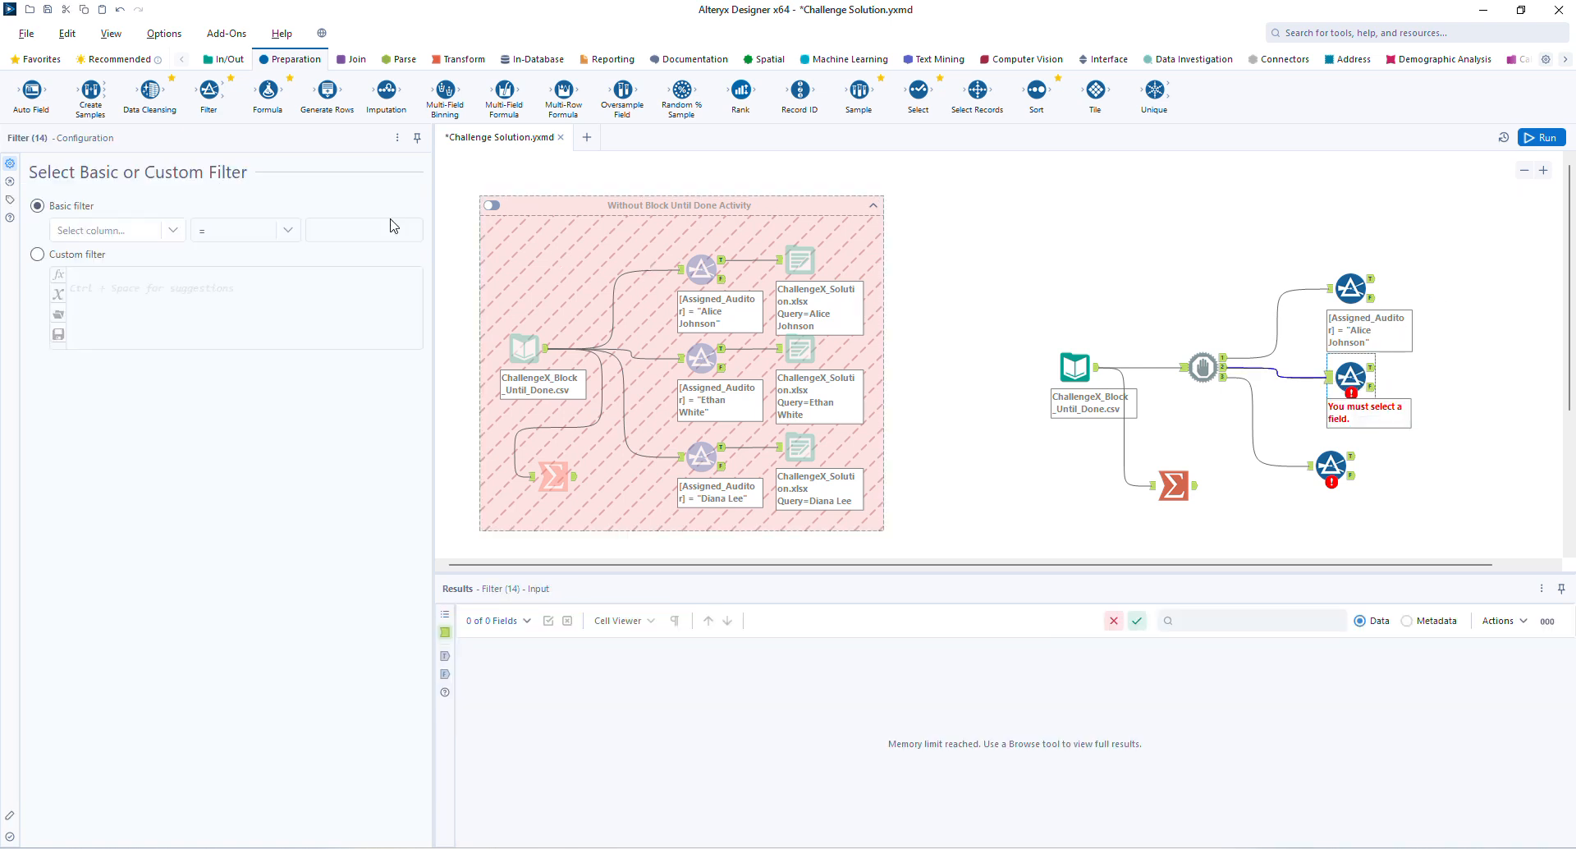
pyautogui.click(131, 231)
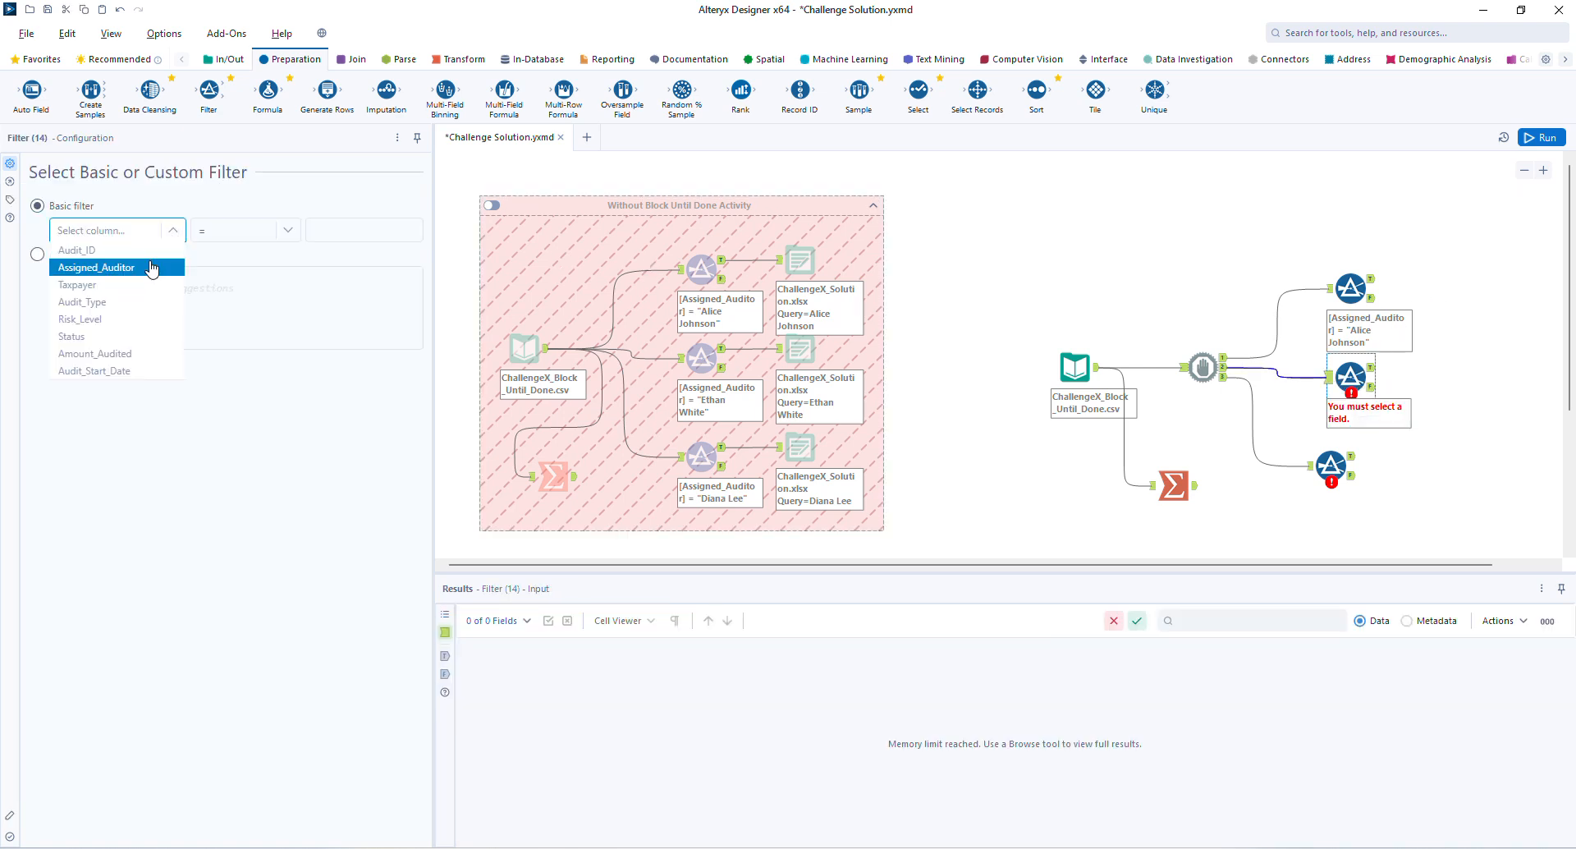
pyautogui.click(151, 267)
pyautogui.click(416, 228)
pyautogui.write('E')
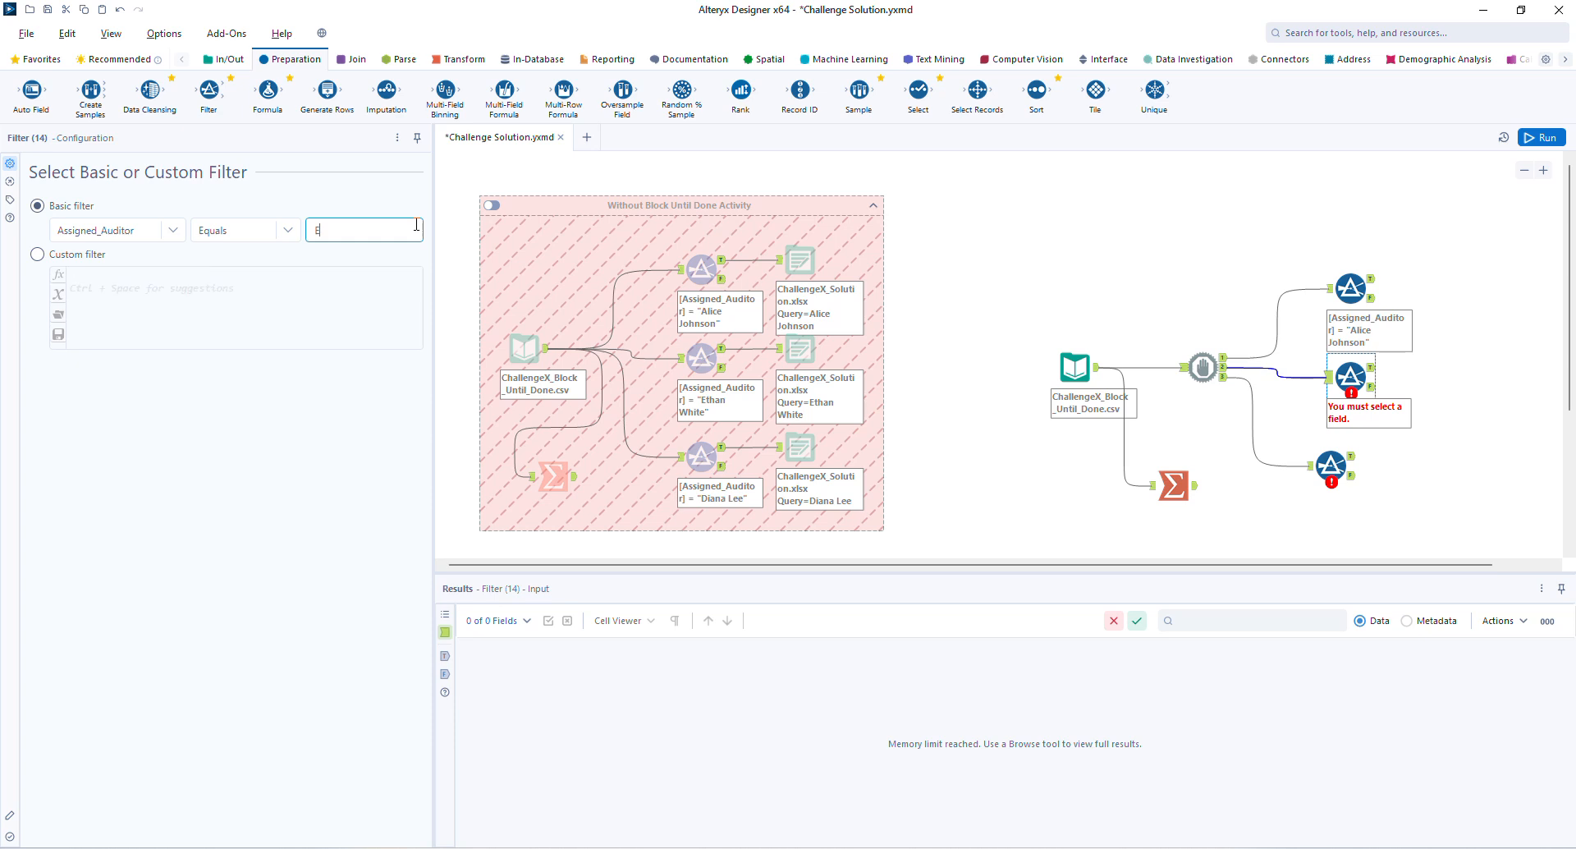
pyautogui.write('than White')
# Step: Set the lower new filter to Assigned_Auditor Equals the full name used in the disabled container's lower filter
pyautogui.click(1331, 465)
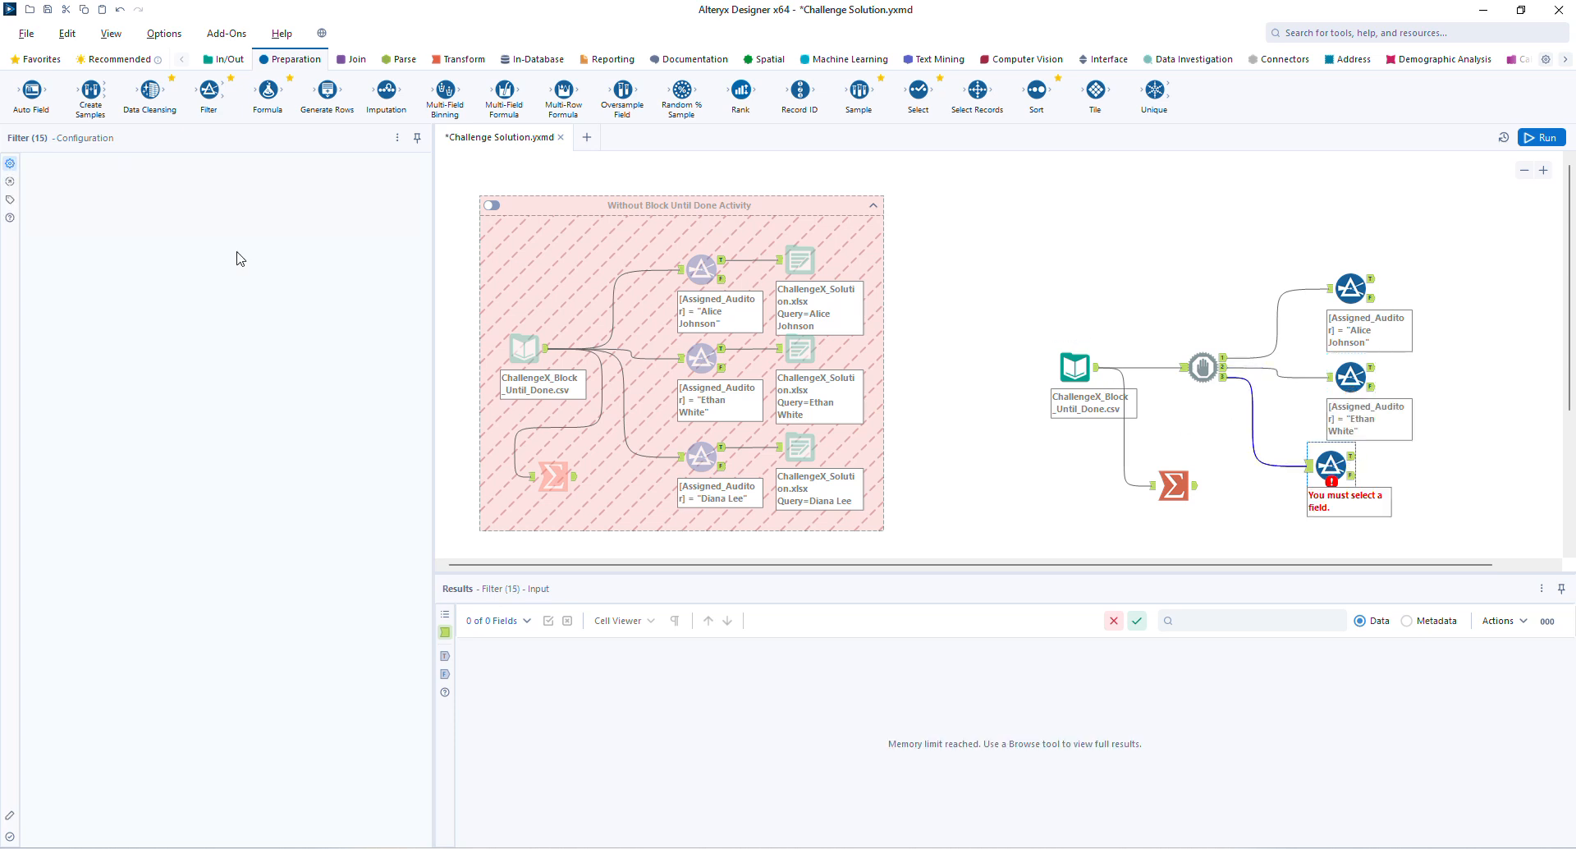
pyautogui.click(172, 230)
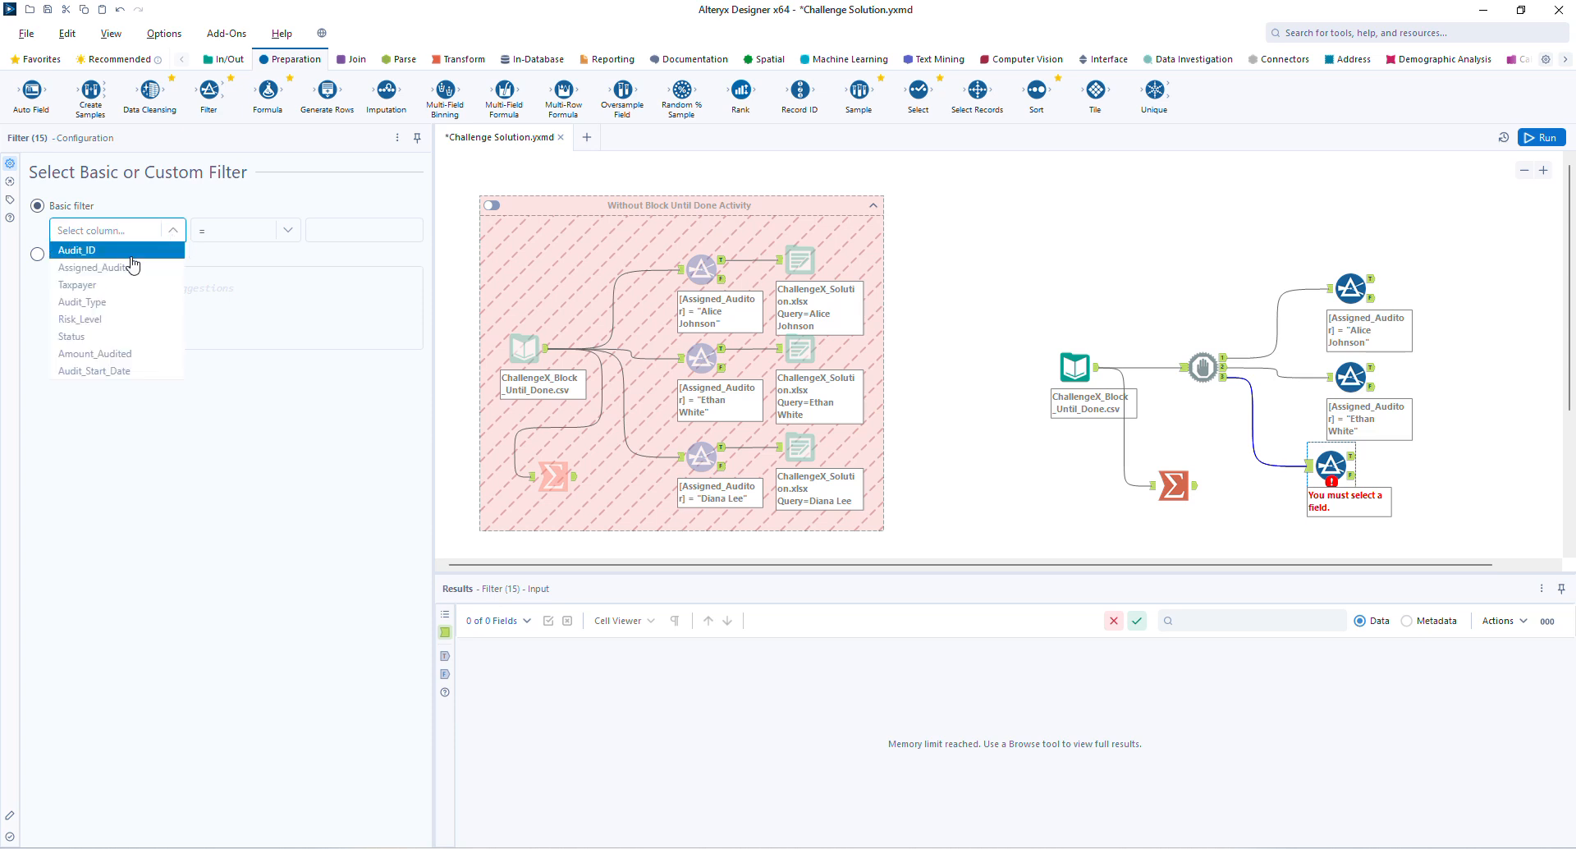
pyautogui.click(135, 268)
pyautogui.click(361, 230)
pyautogui.write('D')
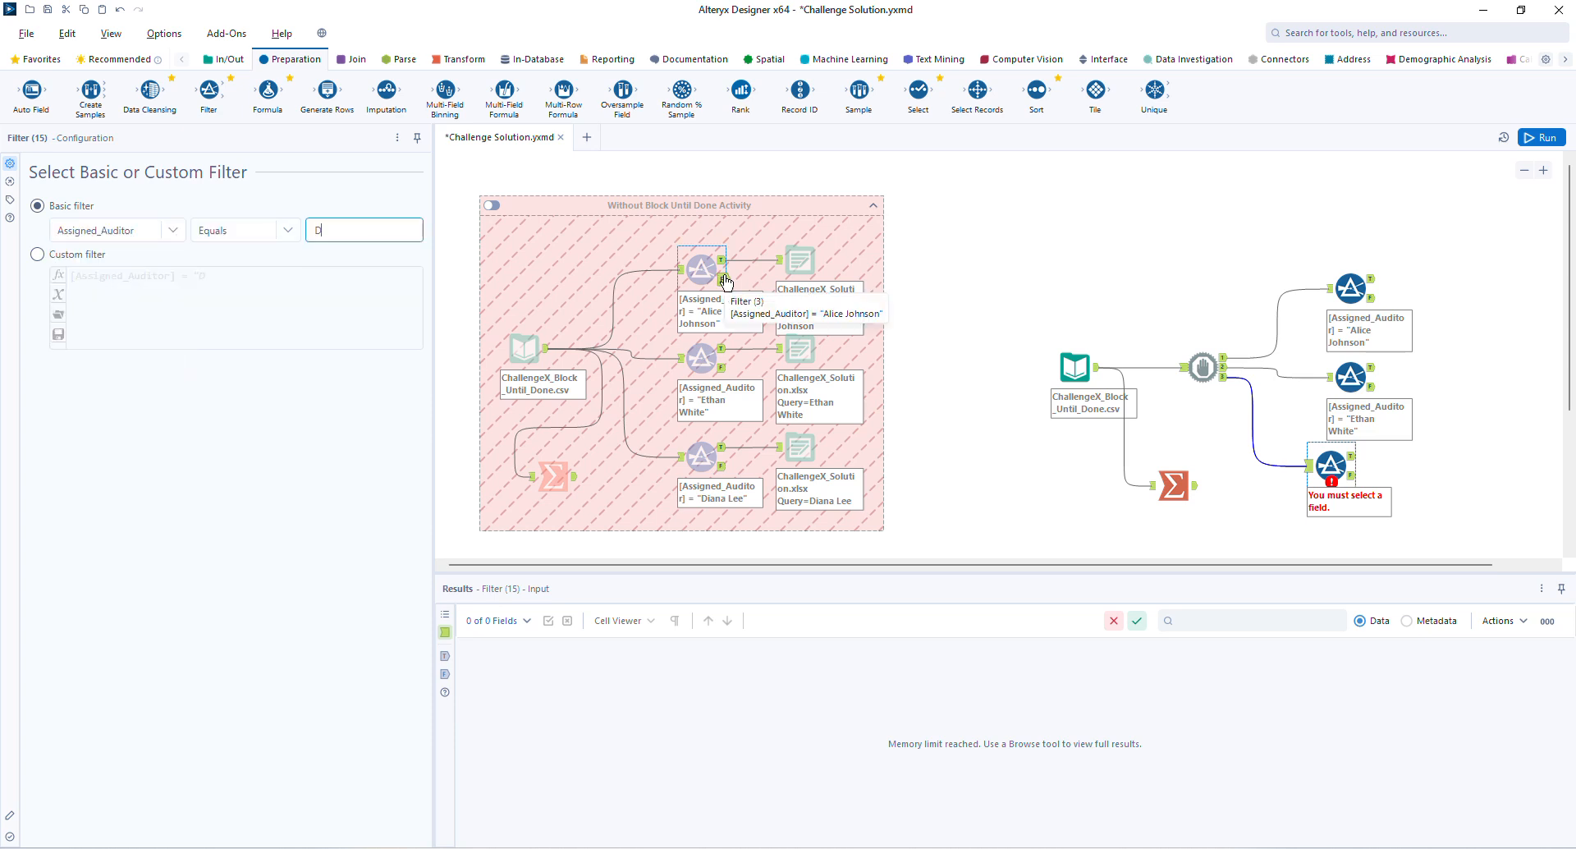
pyautogui.write('iana Lee')
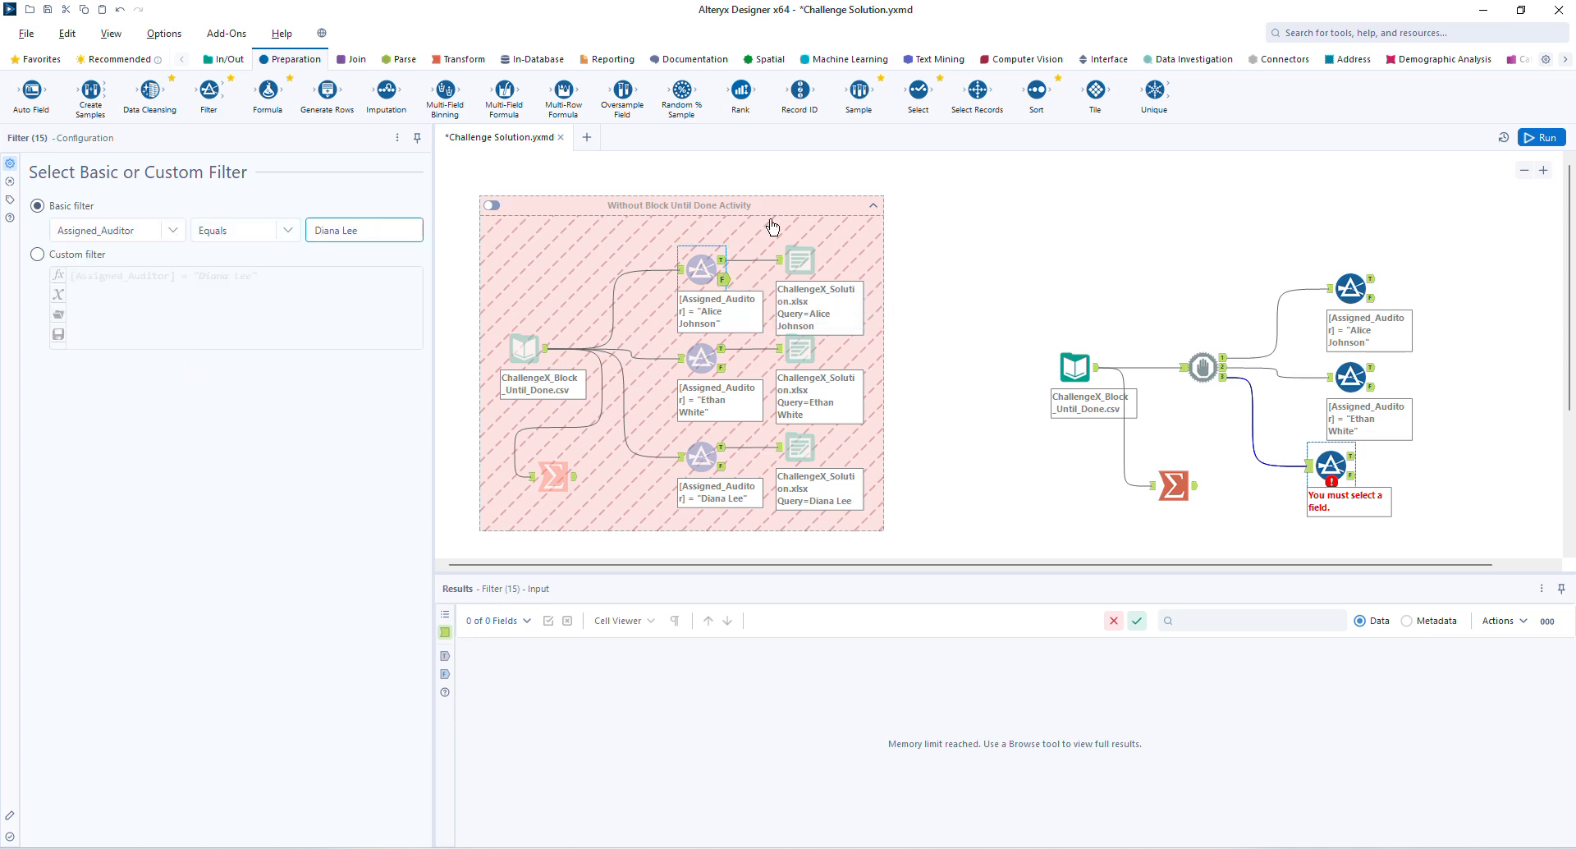
pyautogui.click(1137, 275)
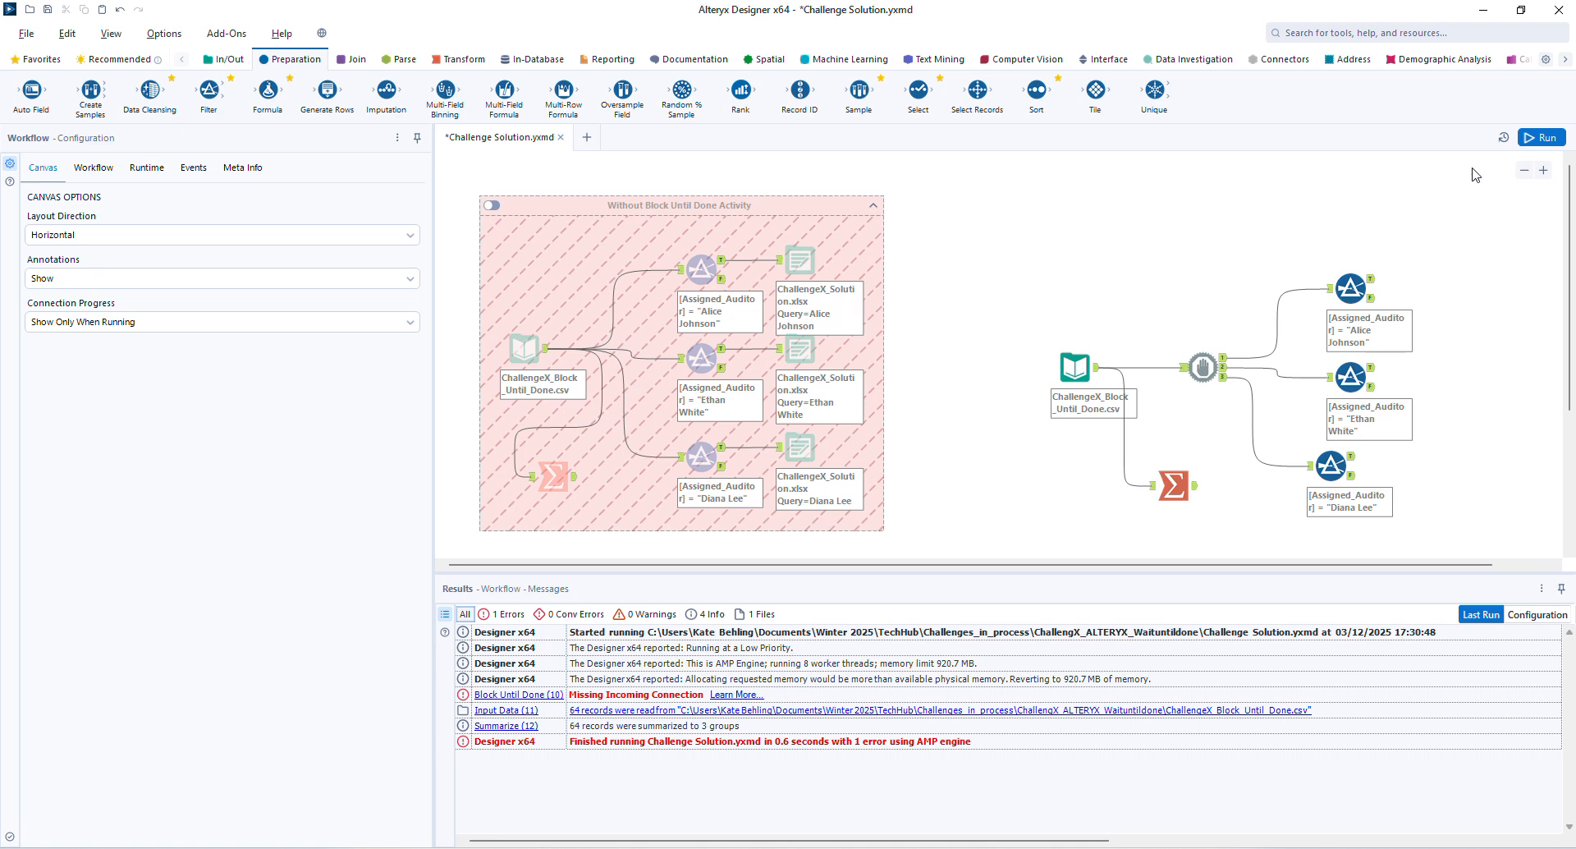
# Step: Run the workflow and examine the True output records of each of the three new filters
pyautogui.click(1542, 138)
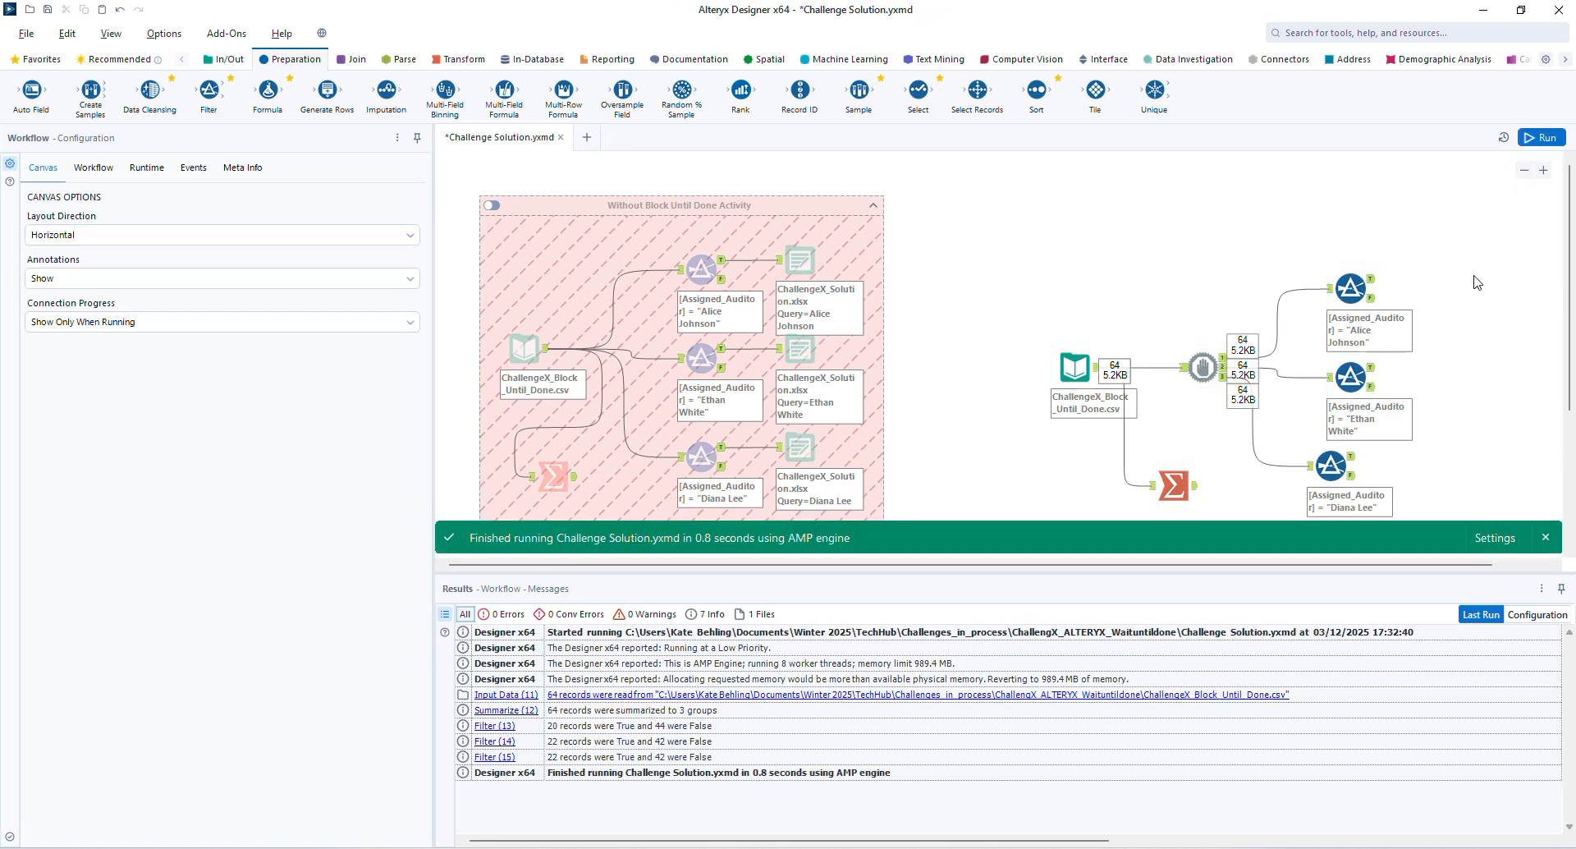
pyautogui.click(1371, 282)
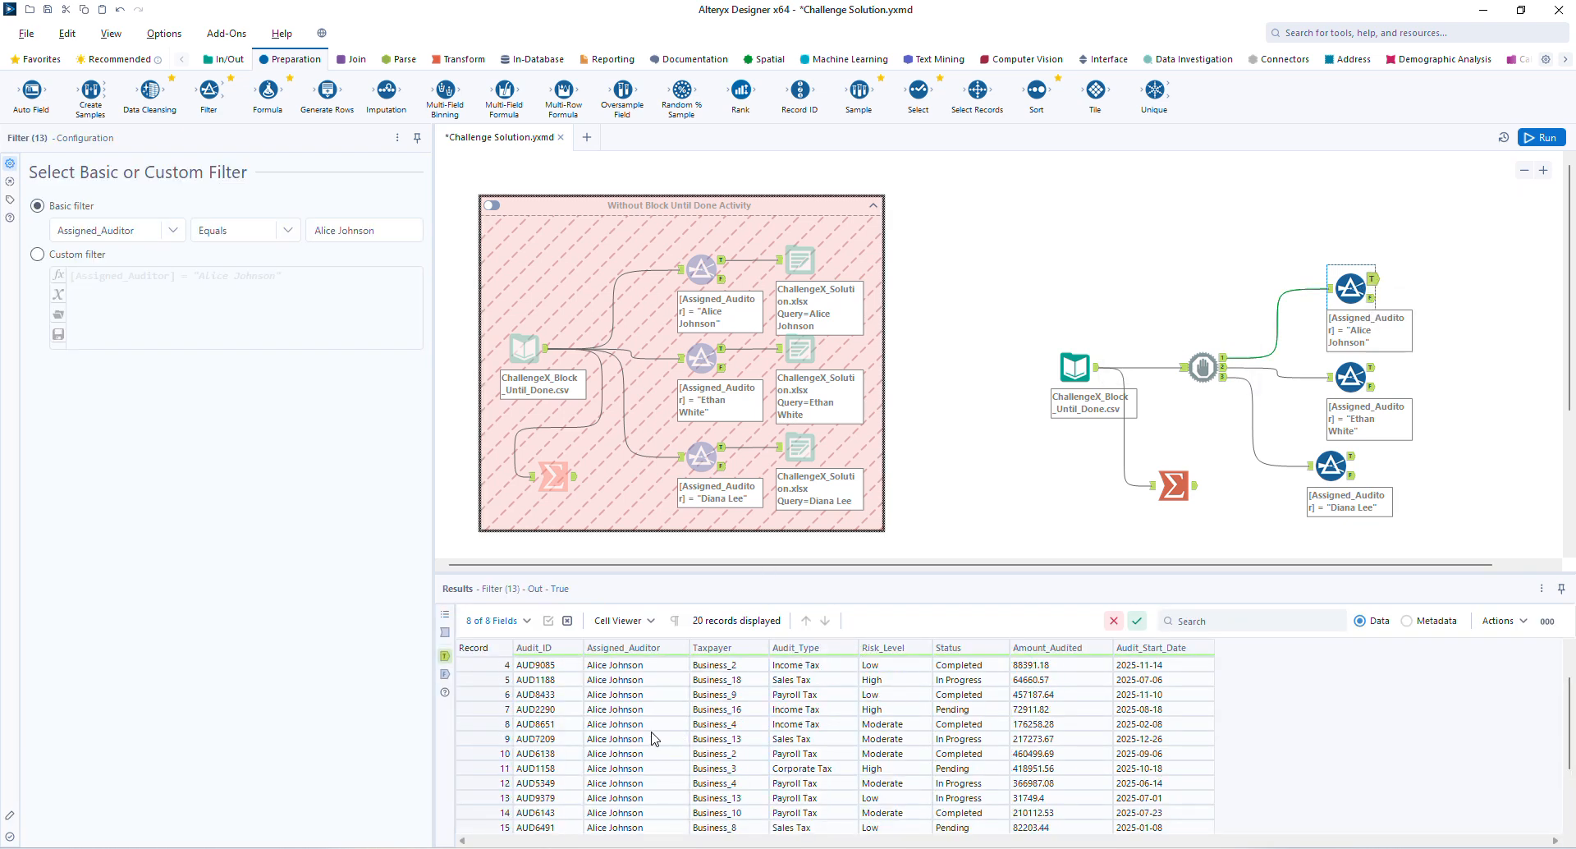
pyautogui.scroll(1, 654, 739)
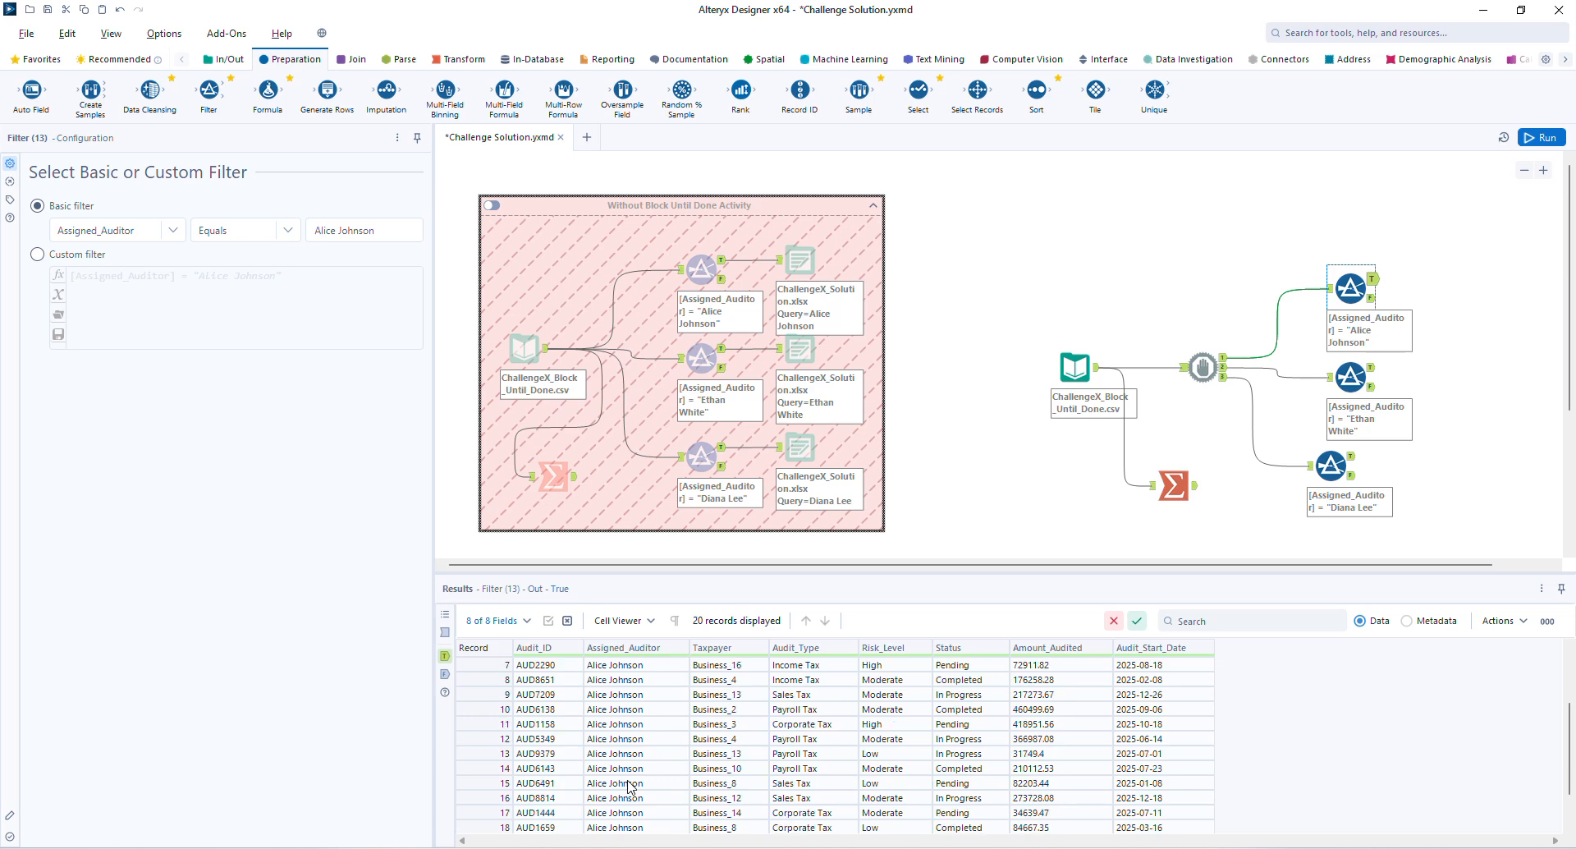
pyautogui.click(1372, 368)
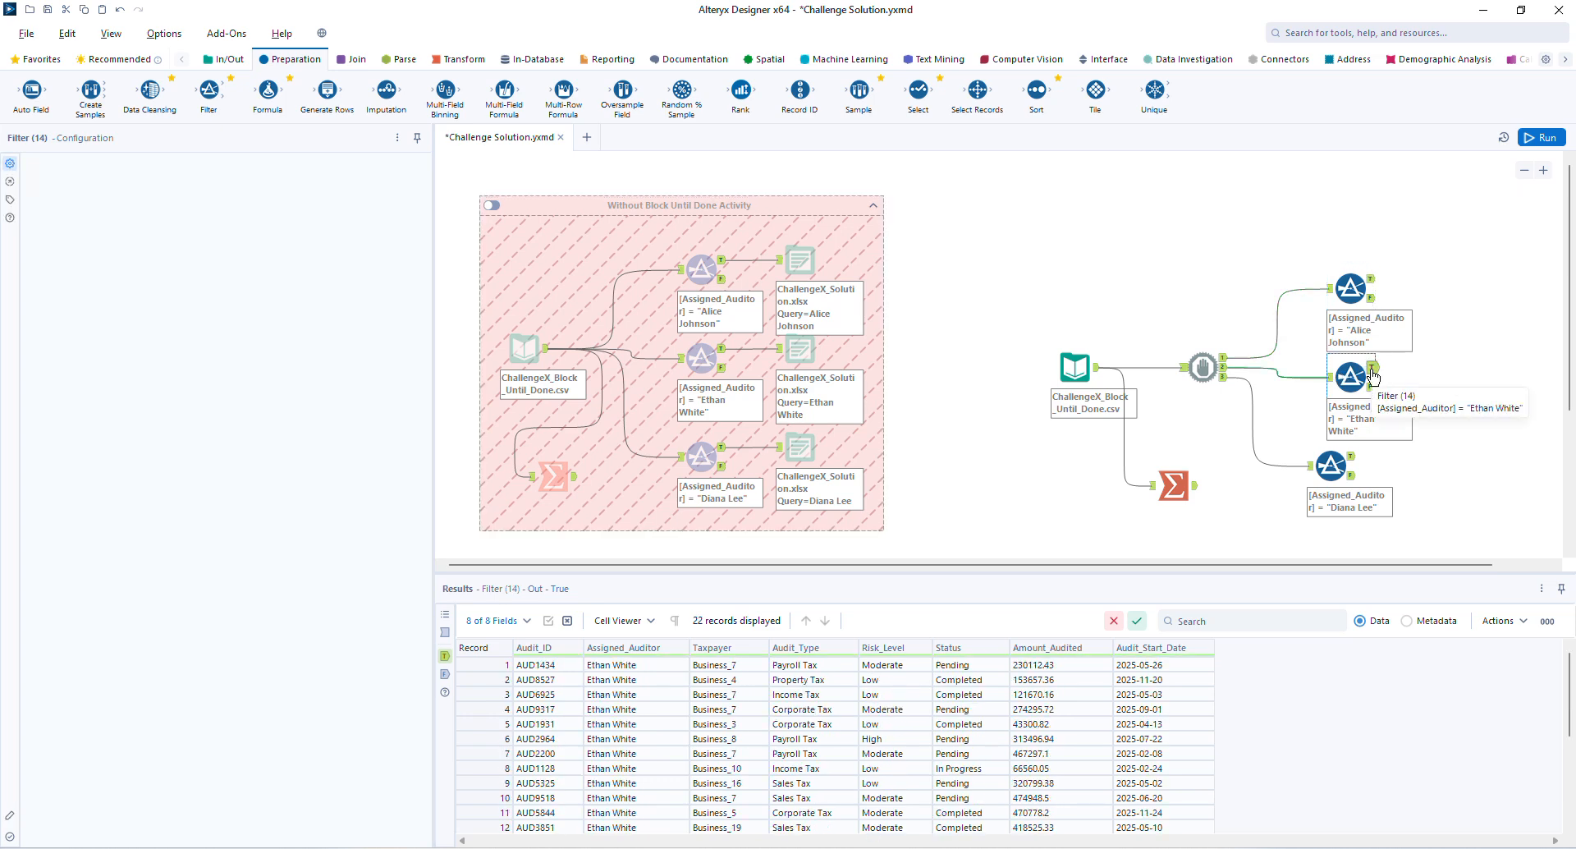
pyautogui.click(1353, 455)
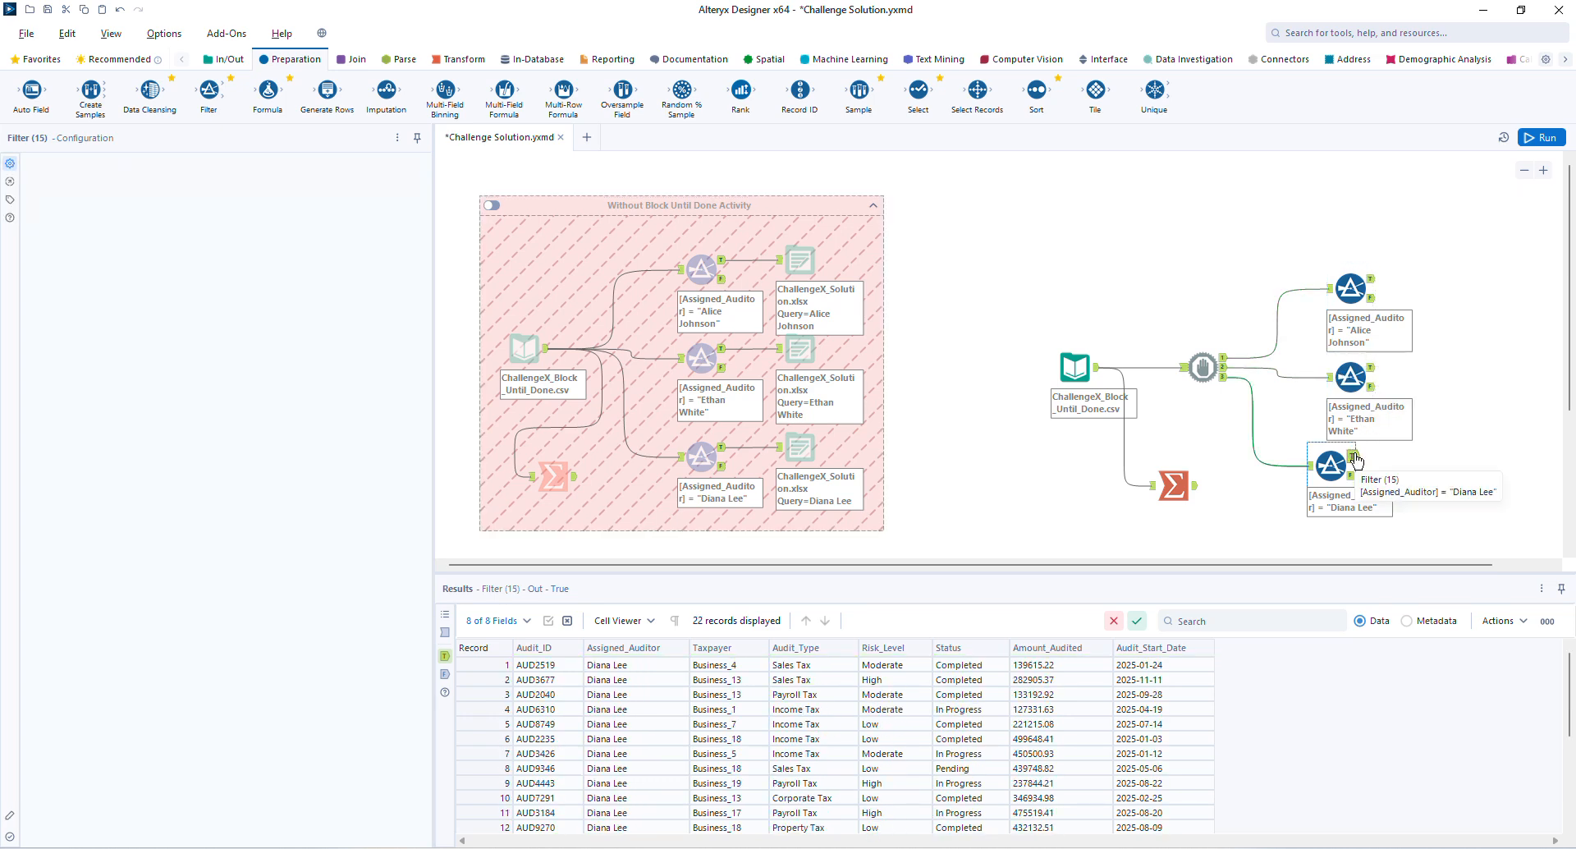
# Step: Shift the lower new filter slightly, and add an Output Data tool to the upper new filter's True output
pyautogui.moveTo(1450, 564); pyautogui.dragTo(1571, 566)
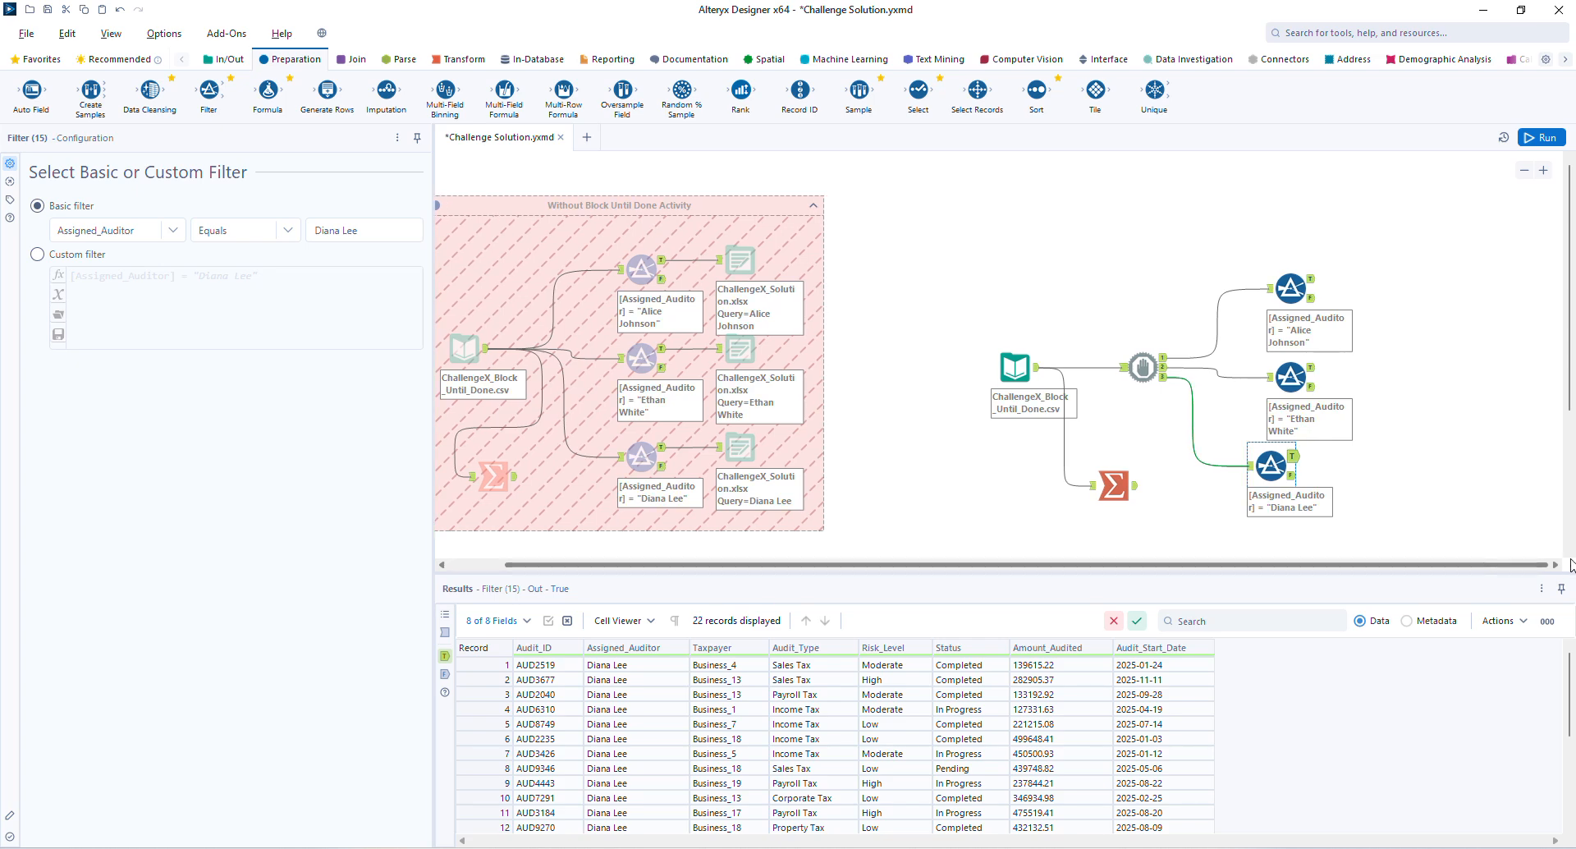
pyautogui.moveTo(1264, 469); pyautogui.dragTo(1293, 479)
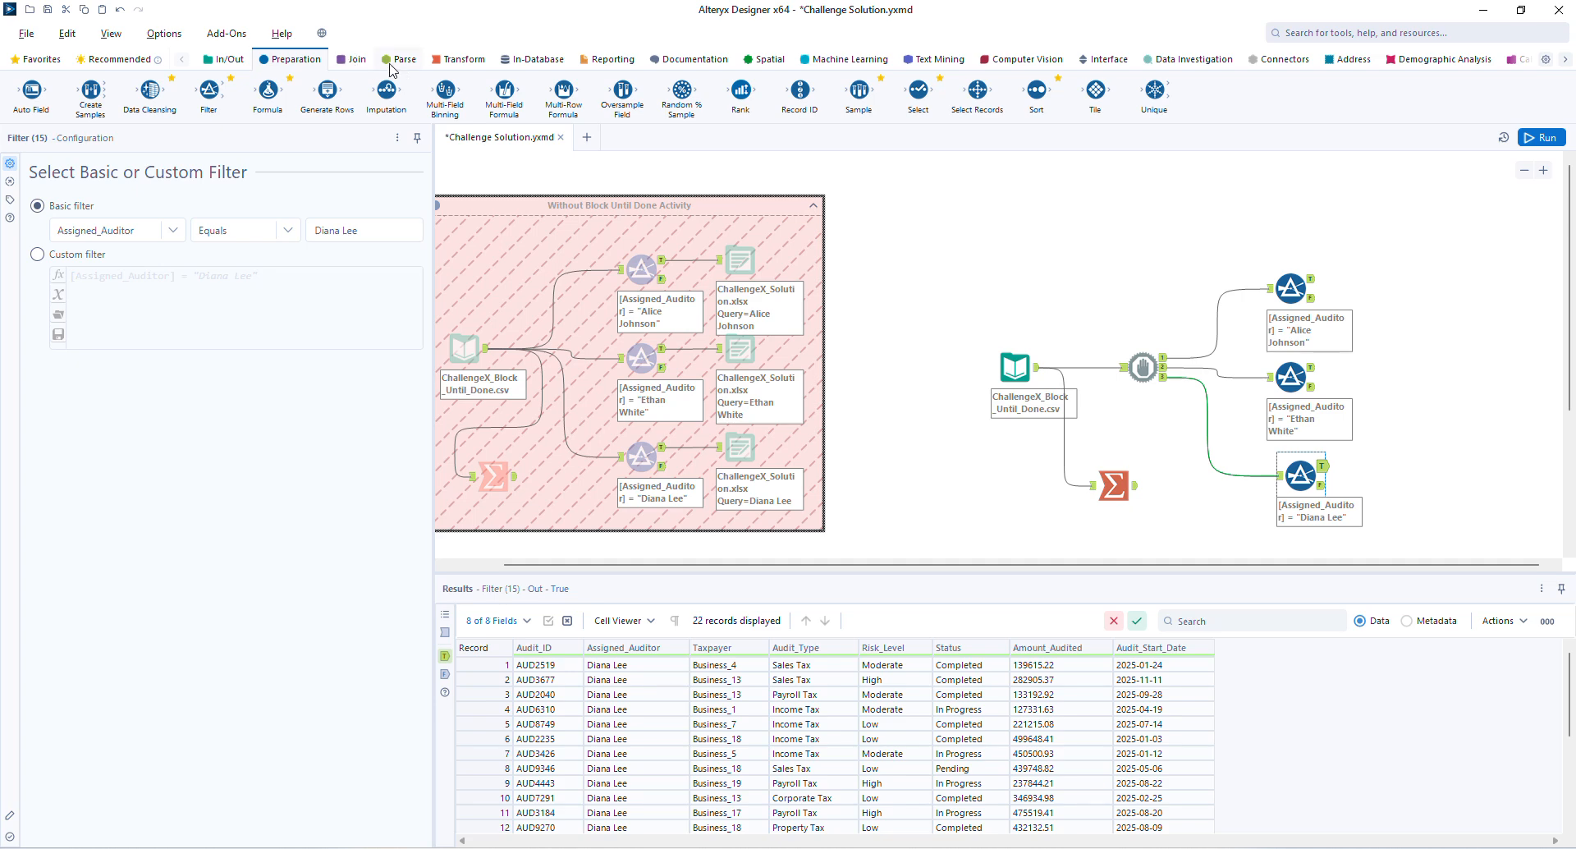
pyautogui.click(241, 62)
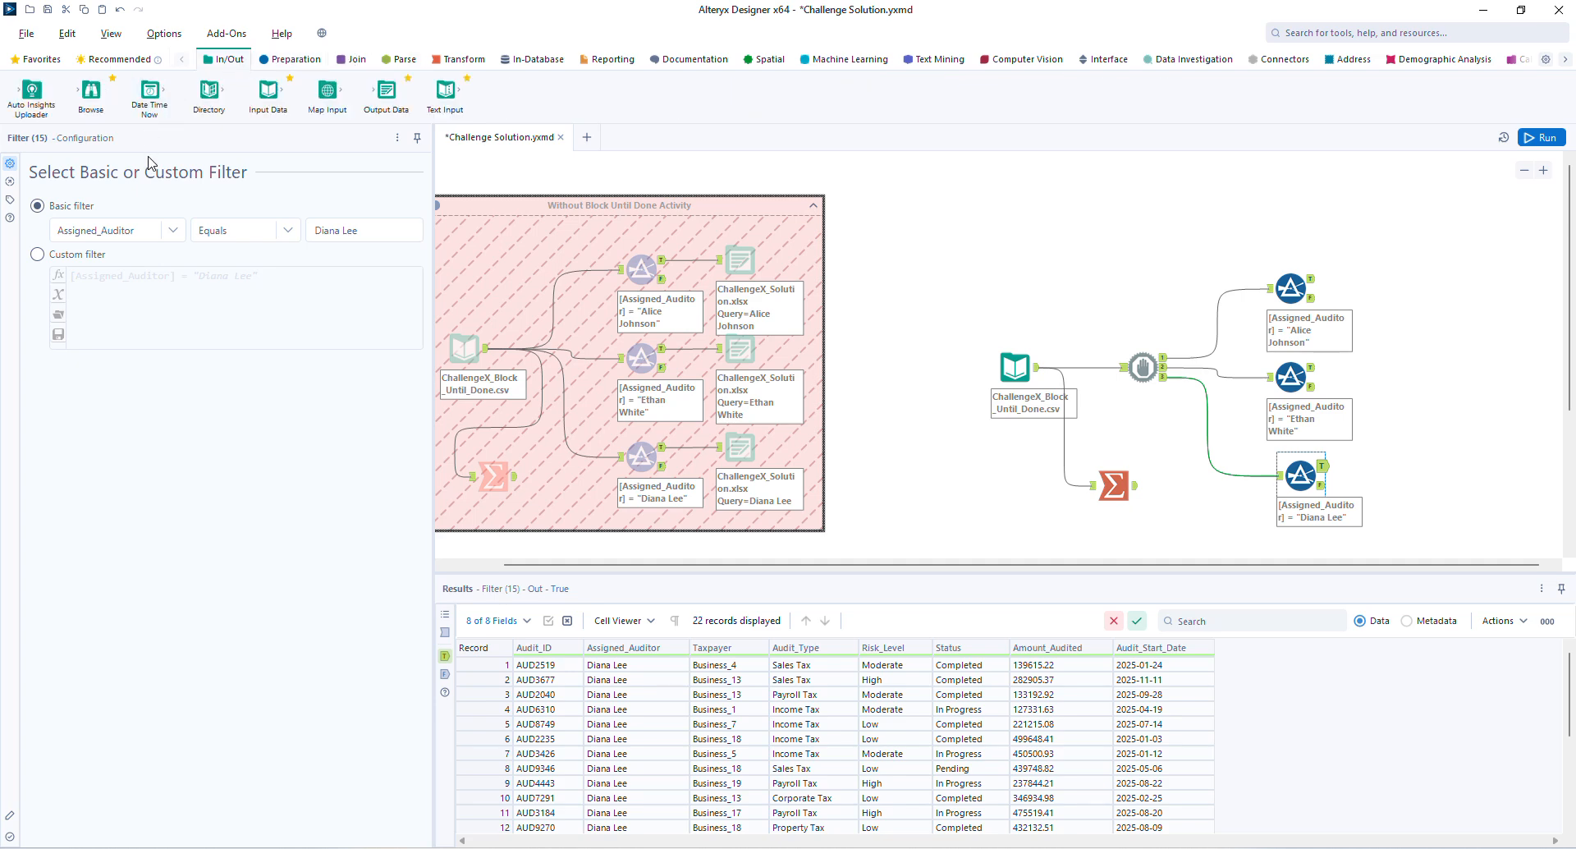
pyautogui.moveTo(386, 92); pyautogui.dragTo(1404, 276)
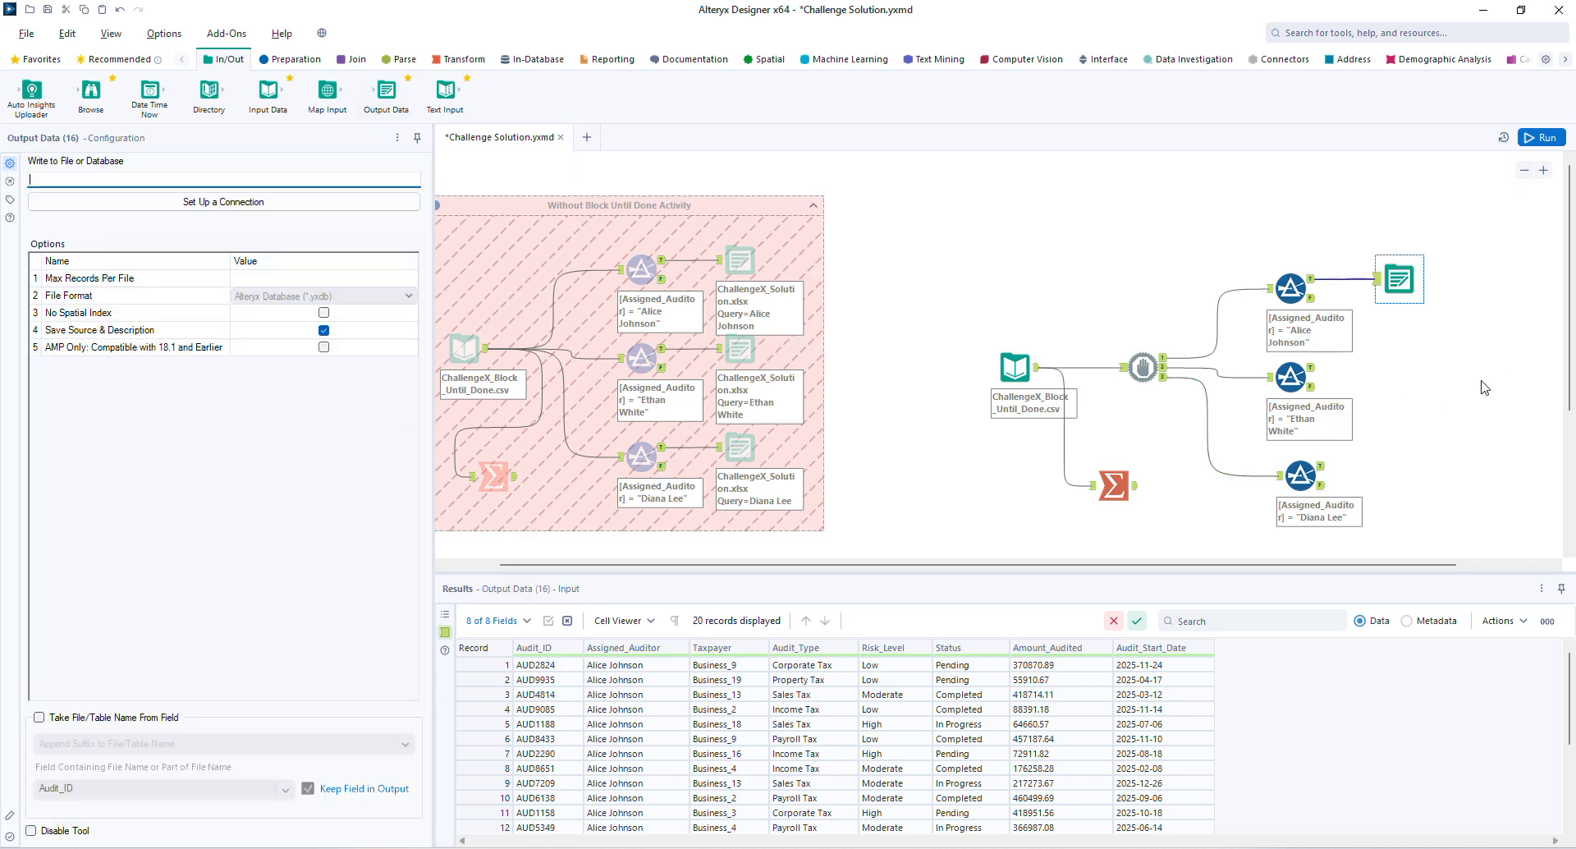
# Step: Paste two copies of the Output Data tool and connect them to the True outputs of the middle and lower new filters
pyautogui.moveTo(1524, 362); pyautogui.dragTo(1527, 373)
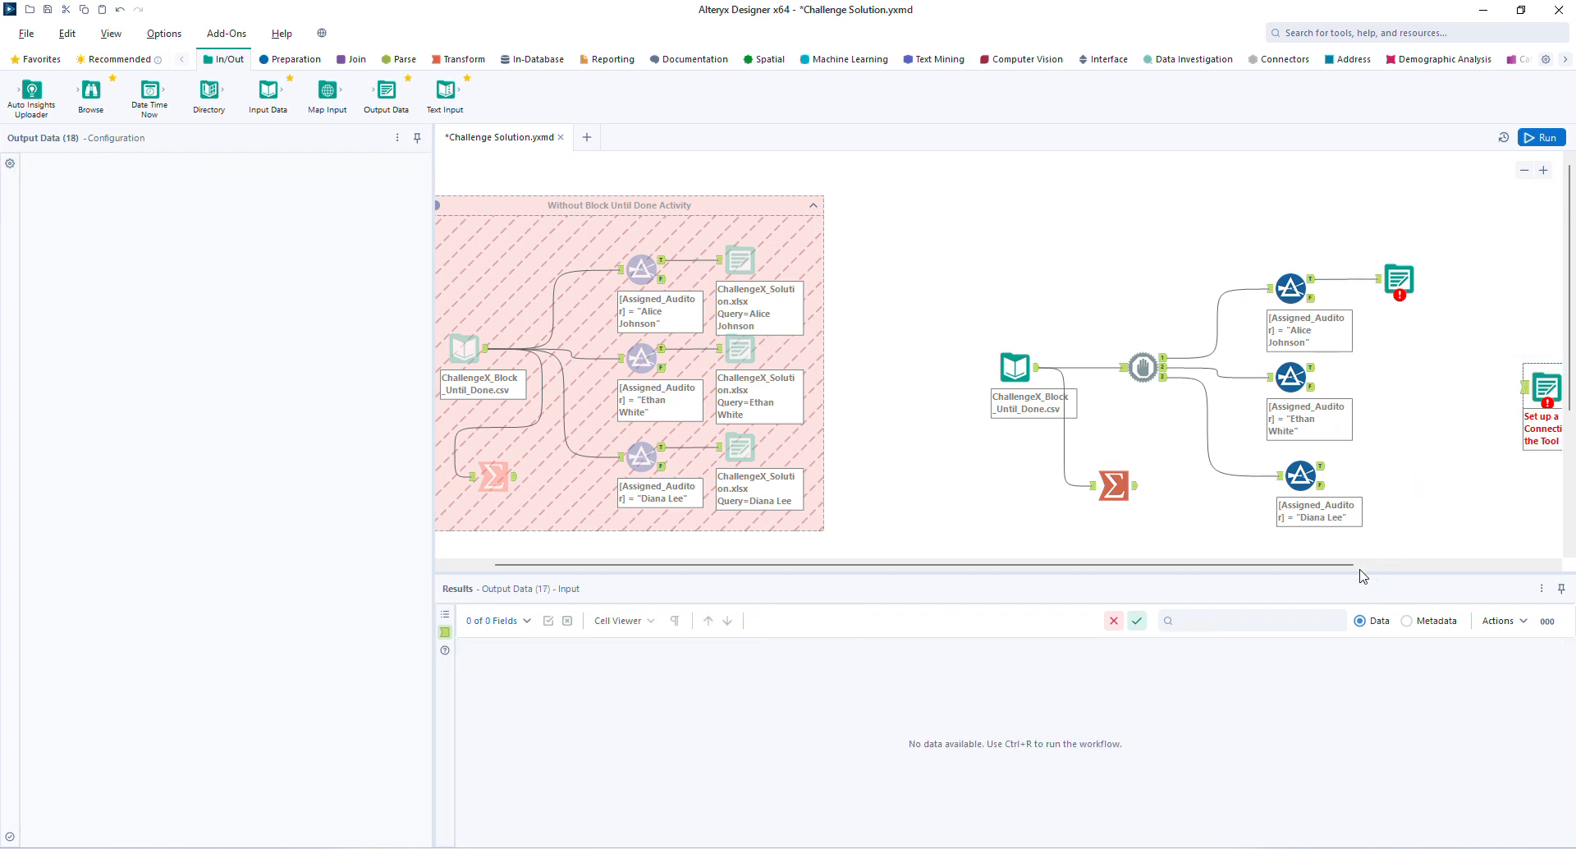
pyautogui.hotkey('ctrl', 'v')
pyautogui.moveTo(1327, 475)
pyautogui.mouseDown()
pyautogui.moveTo(1310, 475)
pyautogui.moveTo(1345, 475)
pyautogui.moveTo(1307, 475)
pyautogui.mouseUp()
pyautogui.moveTo(1421, 386); pyautogui.dragTo(1279, 371)
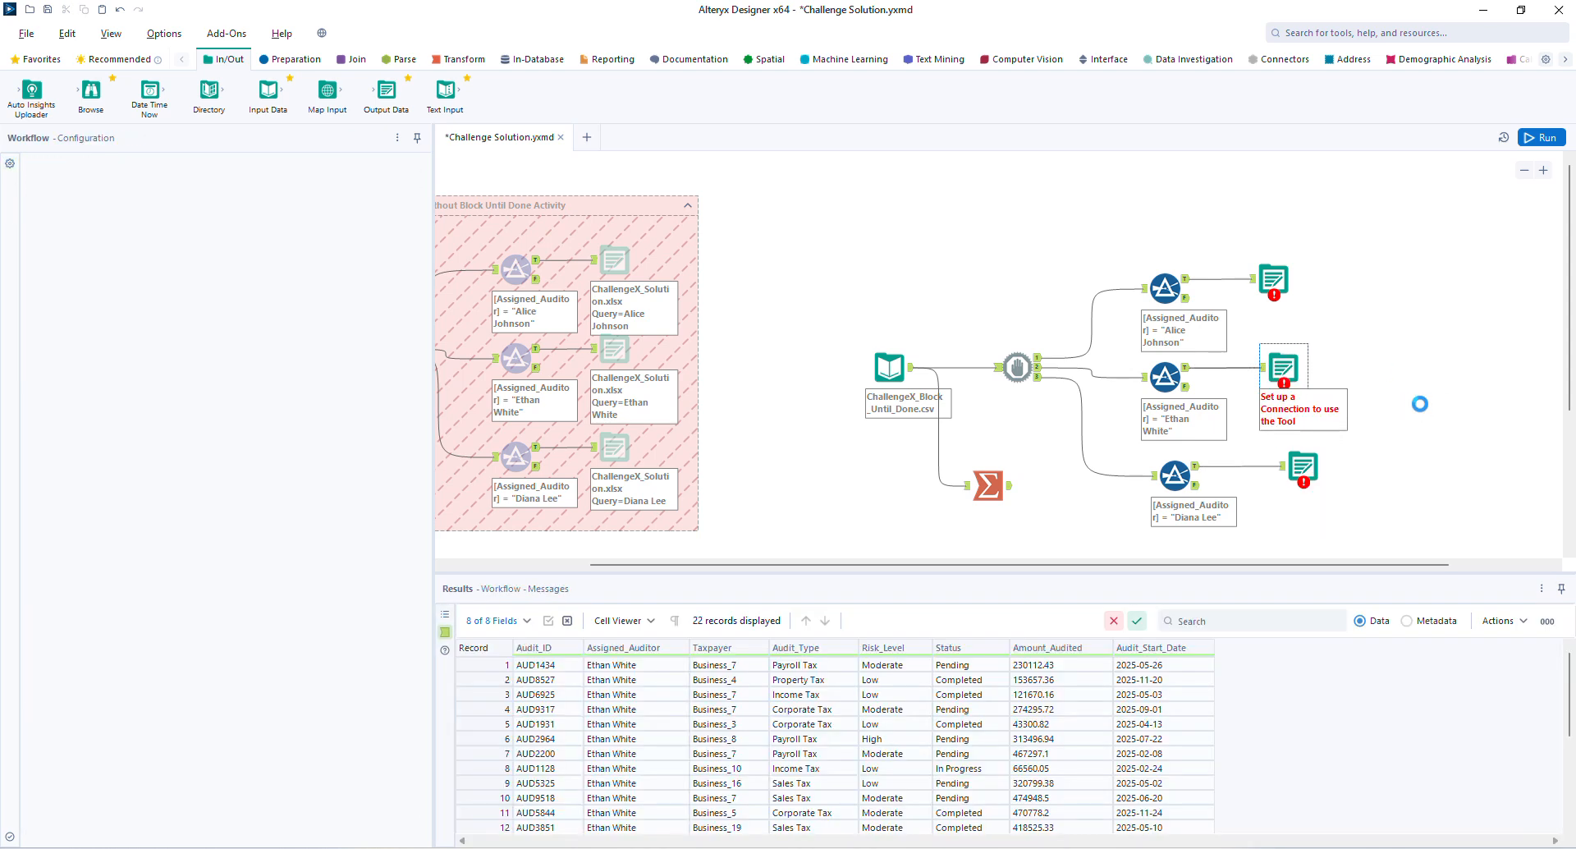
# Step: Set the upper Output Data tool to write to ./TaxAuditAssignments.xlsx, on a sheet named after the upper filter's auditor
pyautogui.click(1267, 271)
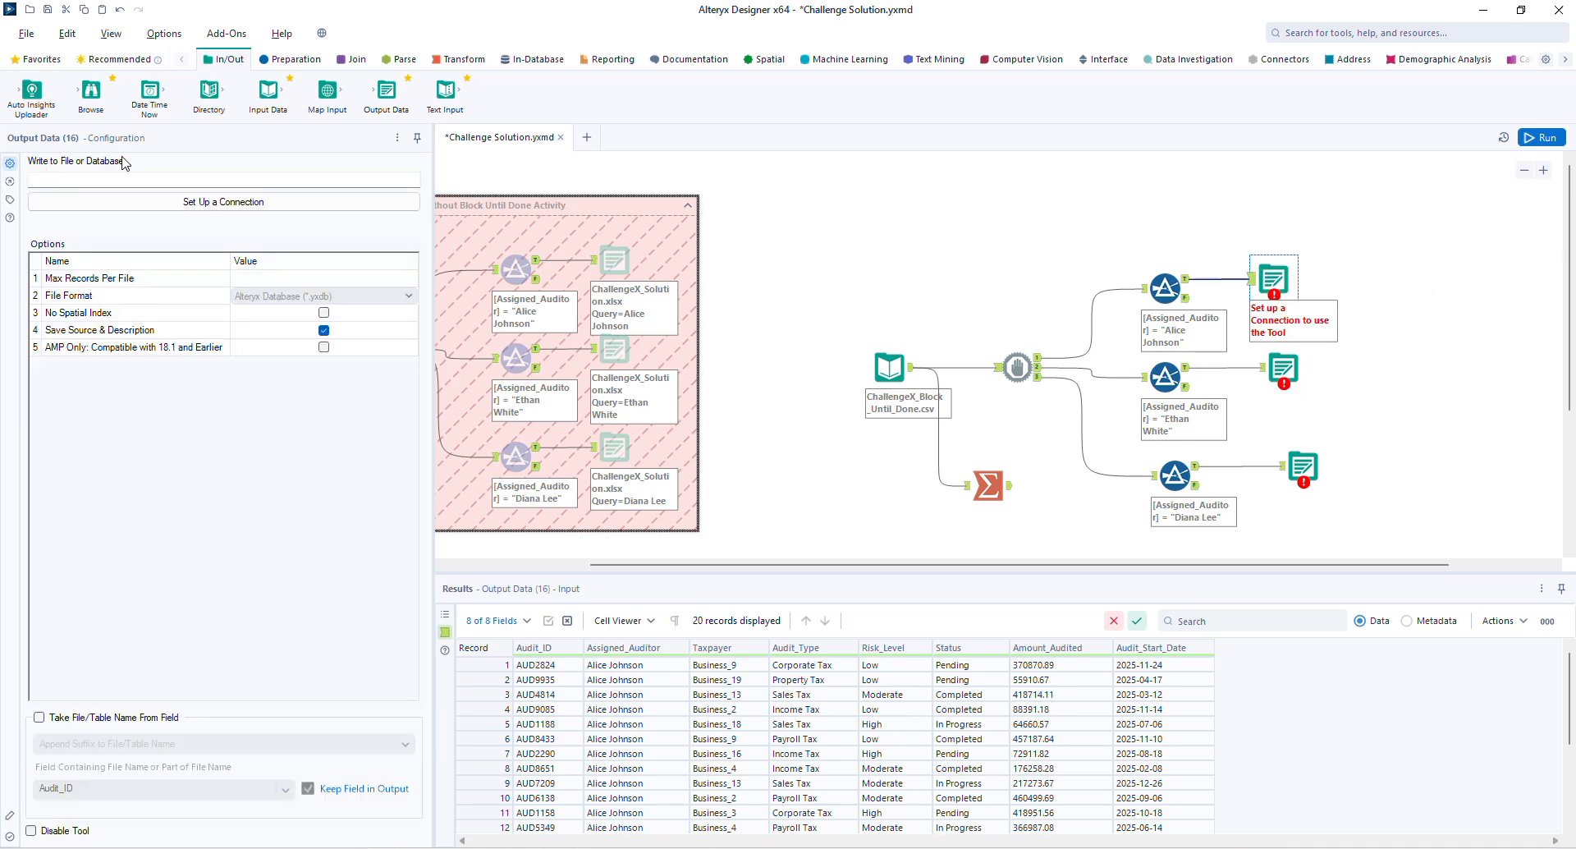
pyautogui.click(177, 181)
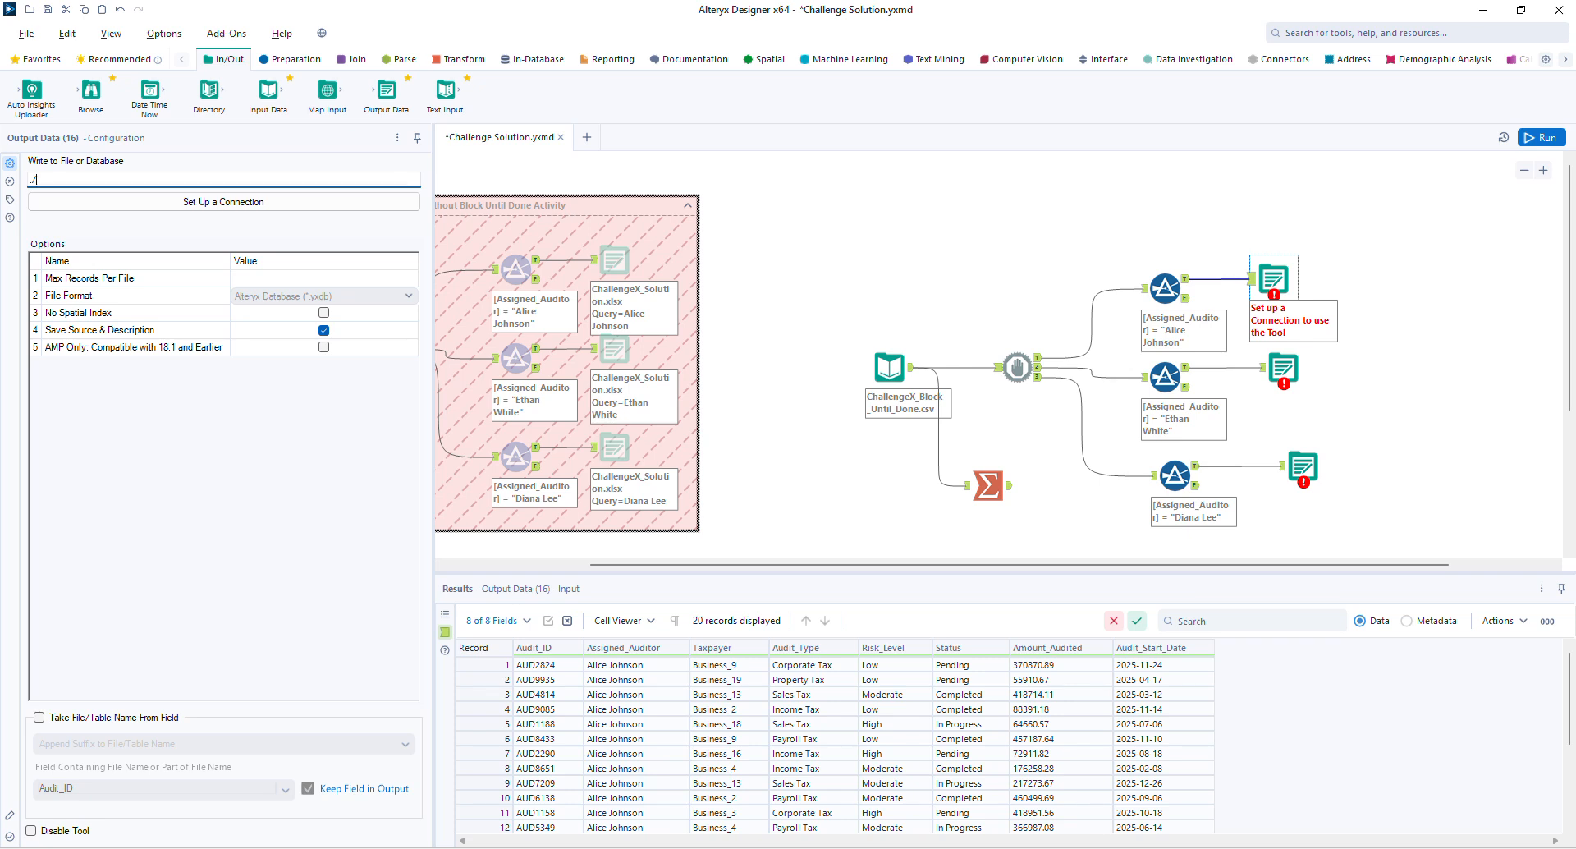
pyautogui.write('TaxAuditAssignments')
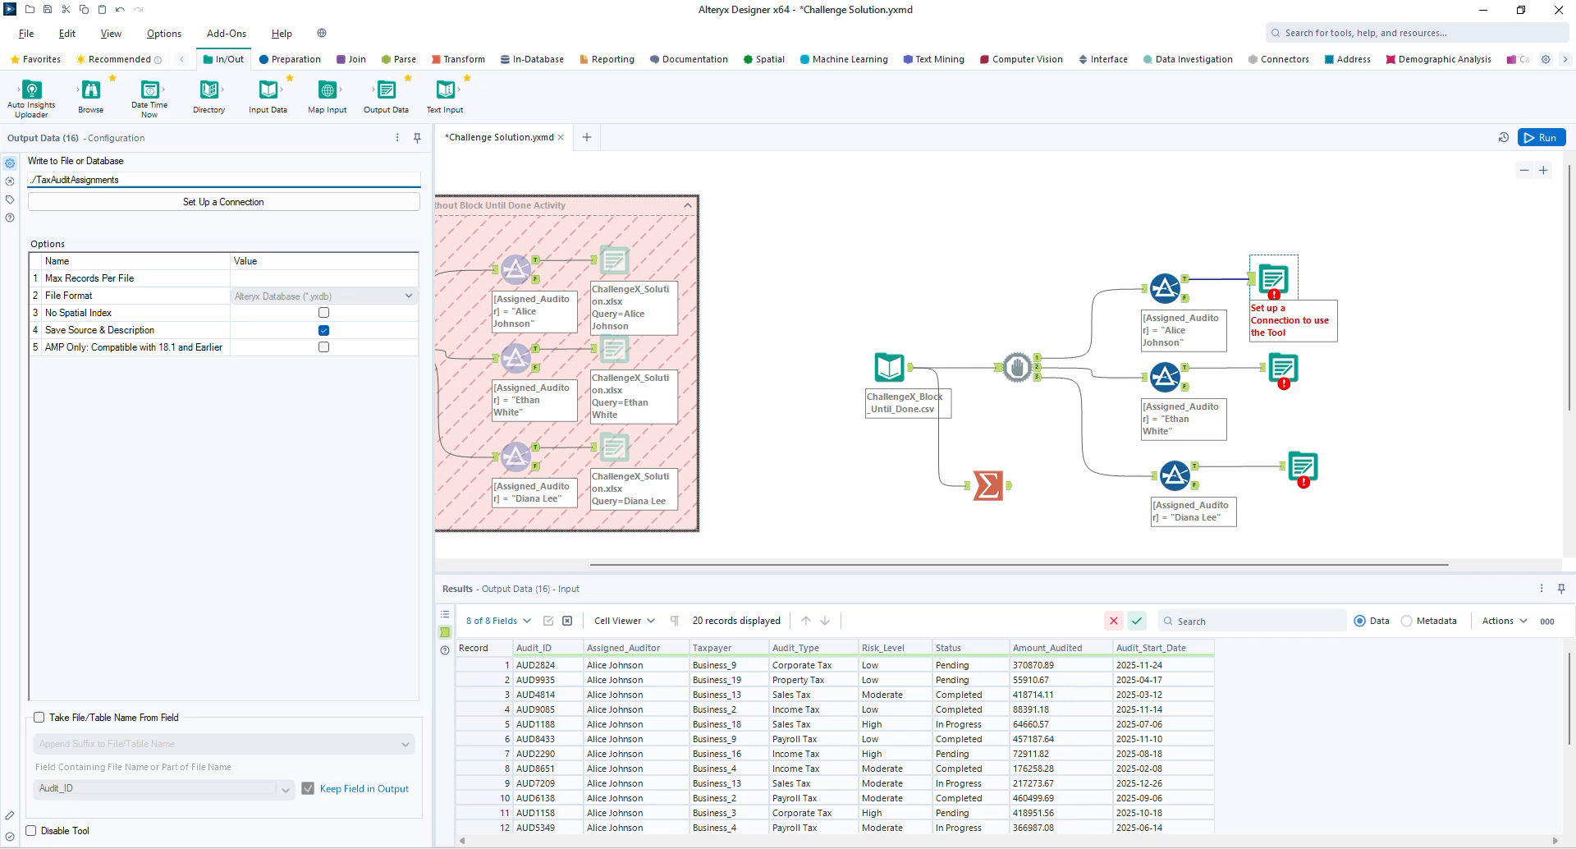
pyautogui.write('.xlsx|||A')
pyautogui.write('lice Johnson')
pyautogui.click(1442, 279)
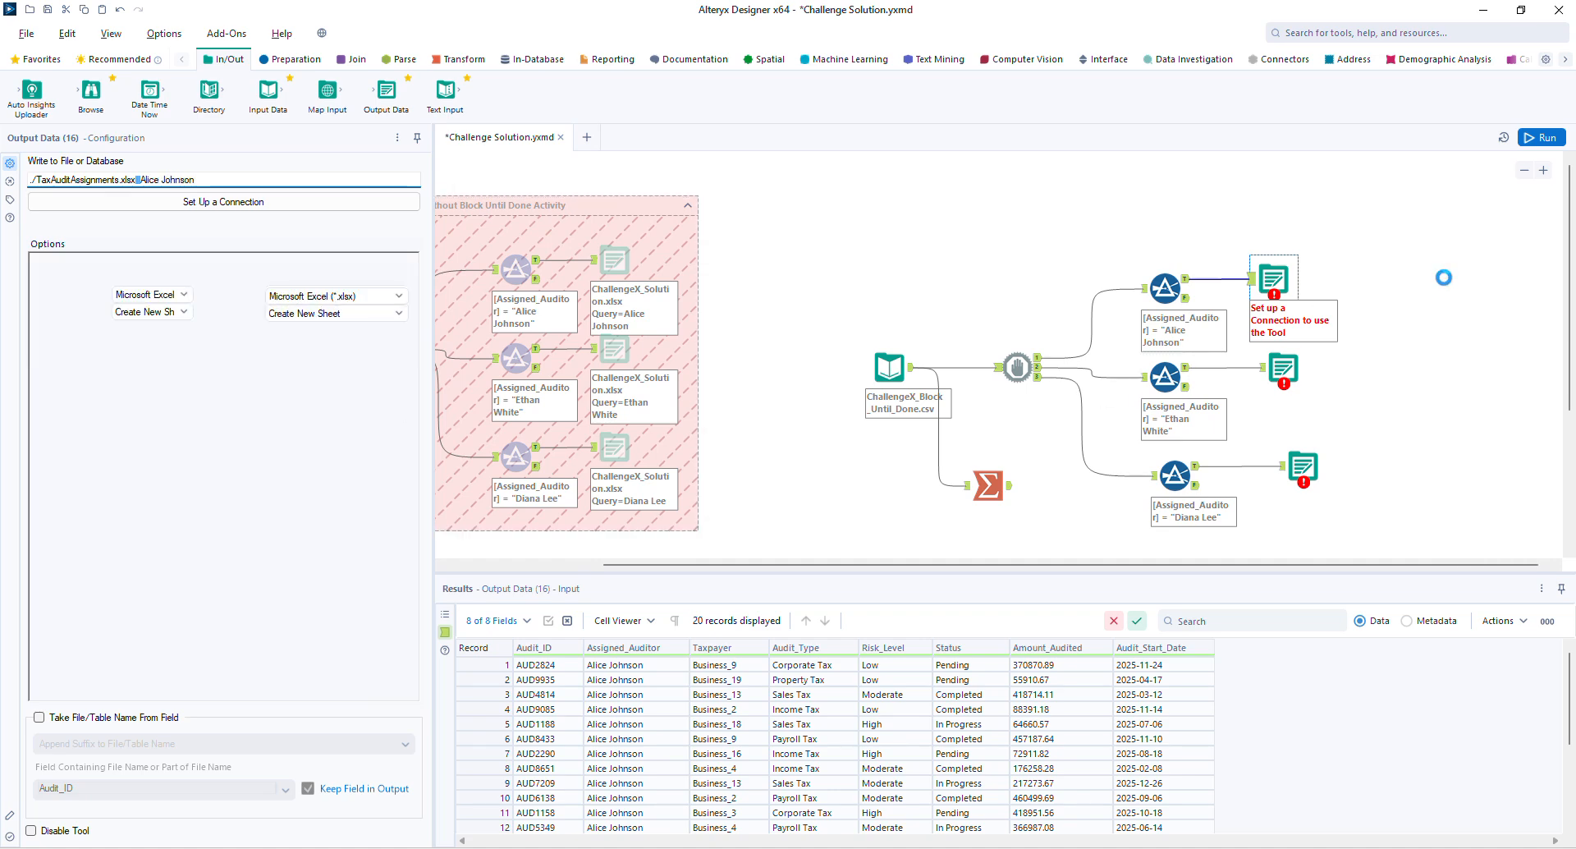
# Step: Set the middle Output Data tool to write to .\TaxAuditAssignments.xlsx, on a sheet named after the middle filter's auditor
pyautogui.click(1283, 369)
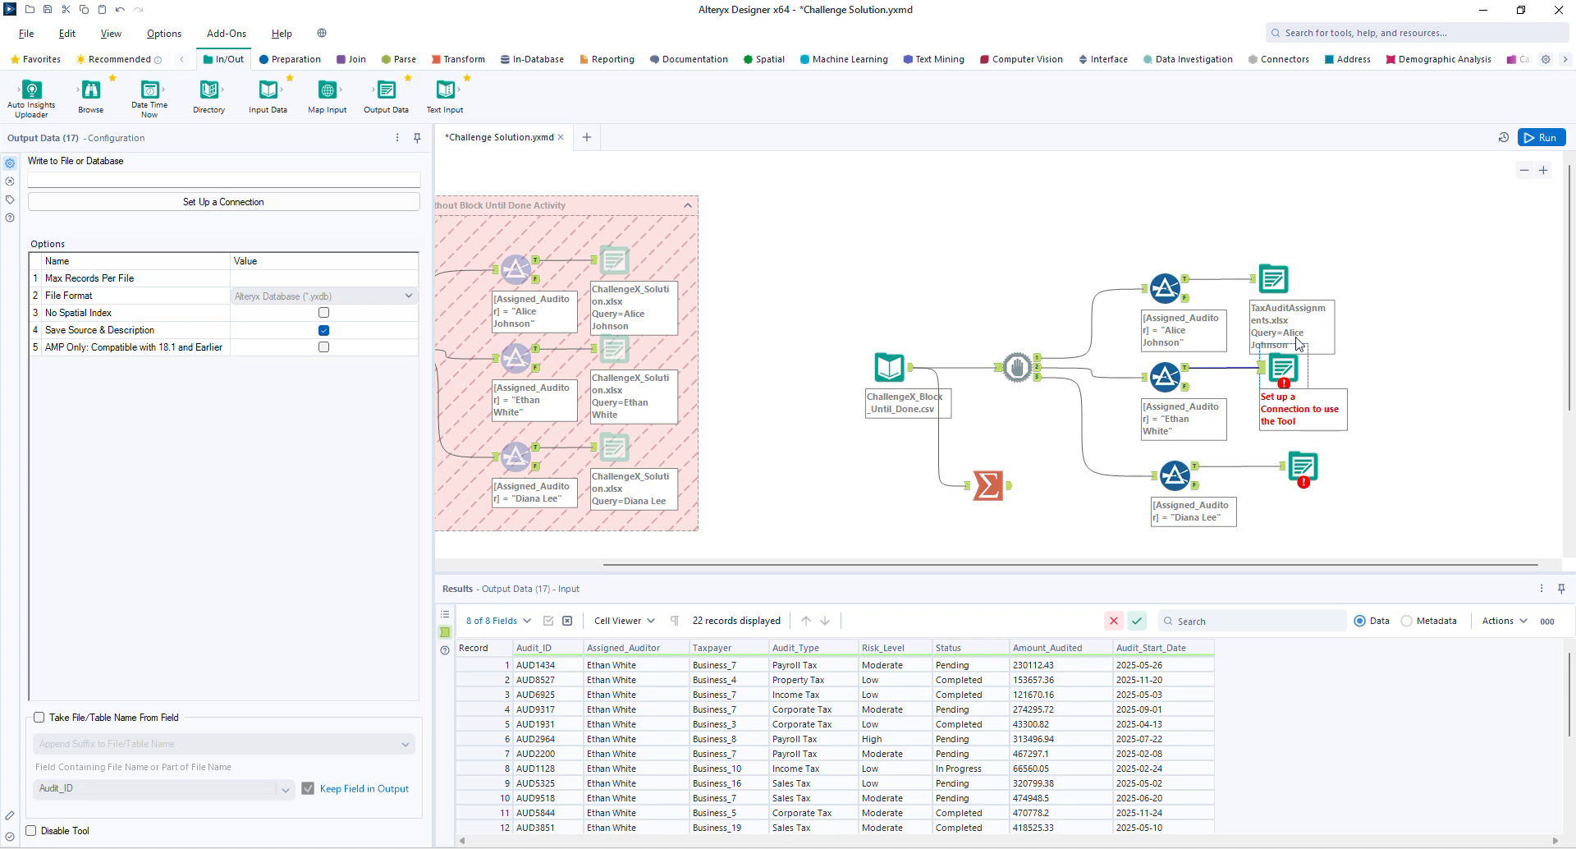
pyautogui.click(127, 179)
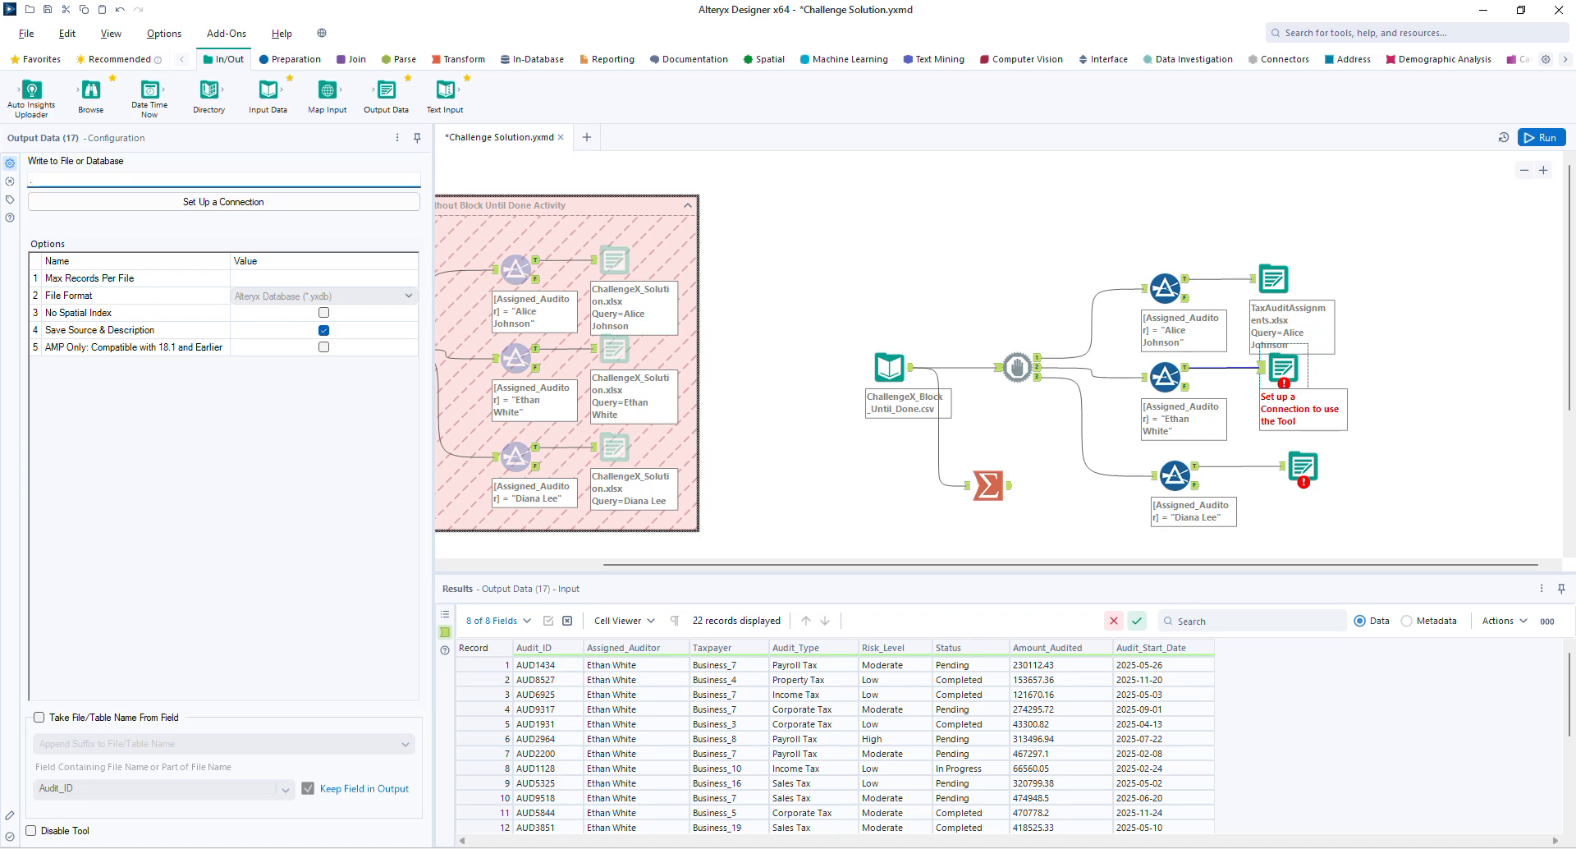
pyautogui.write('TaxAuditAssignments.xlsx|||Ethan White')
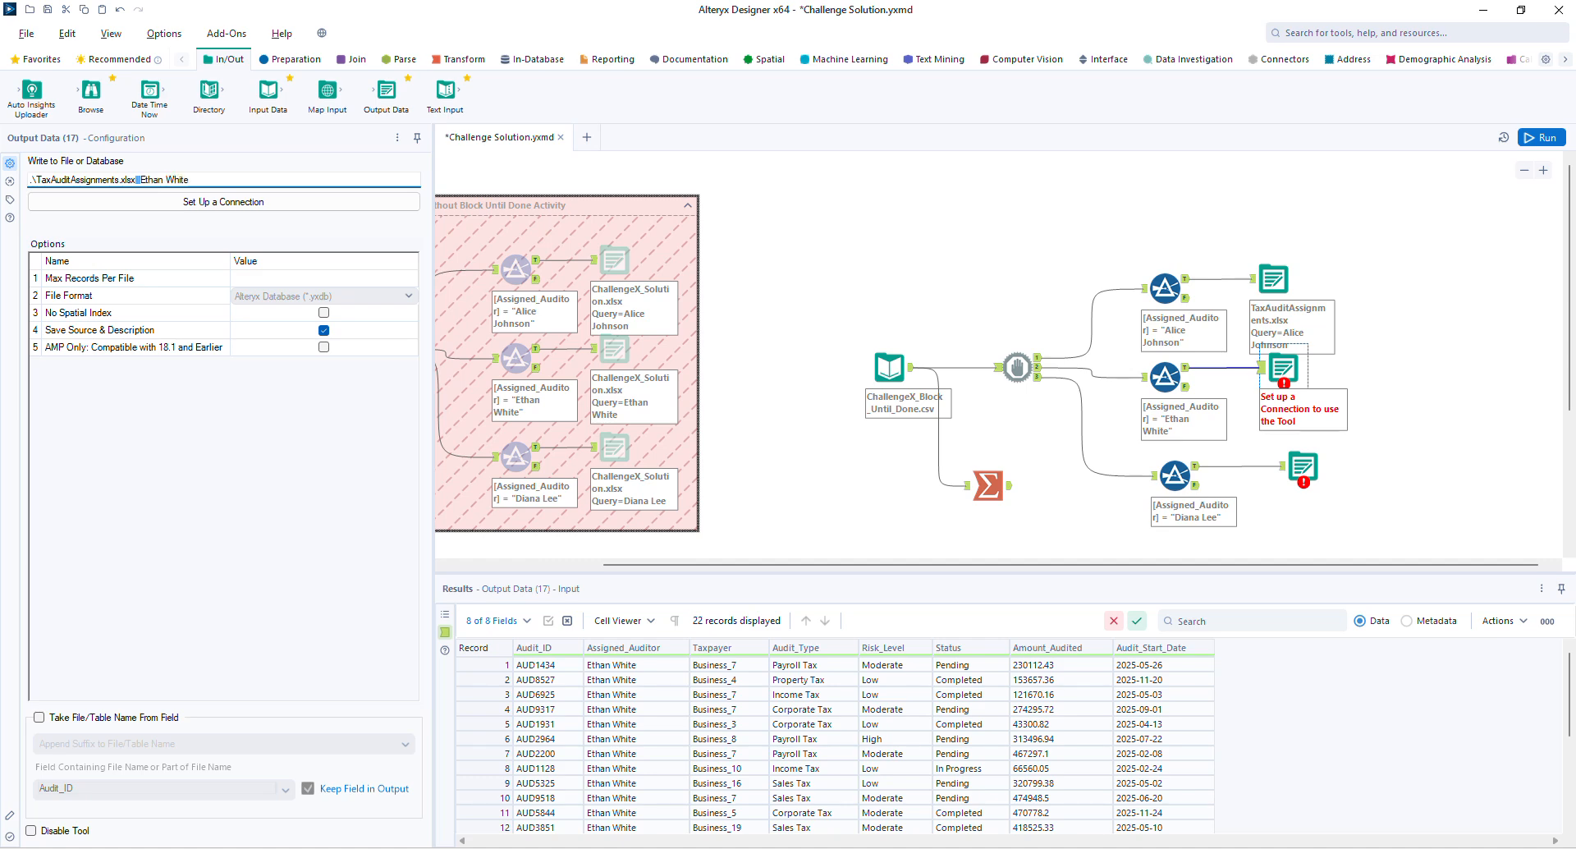
pyautogui.click(1448, 445)
# Step: Set the lower Output Data tool to write to ./TaxAuditAssignments.xlsx, on a sheet named after the lower filter's auditor
pyautogui.click(1297, 464)
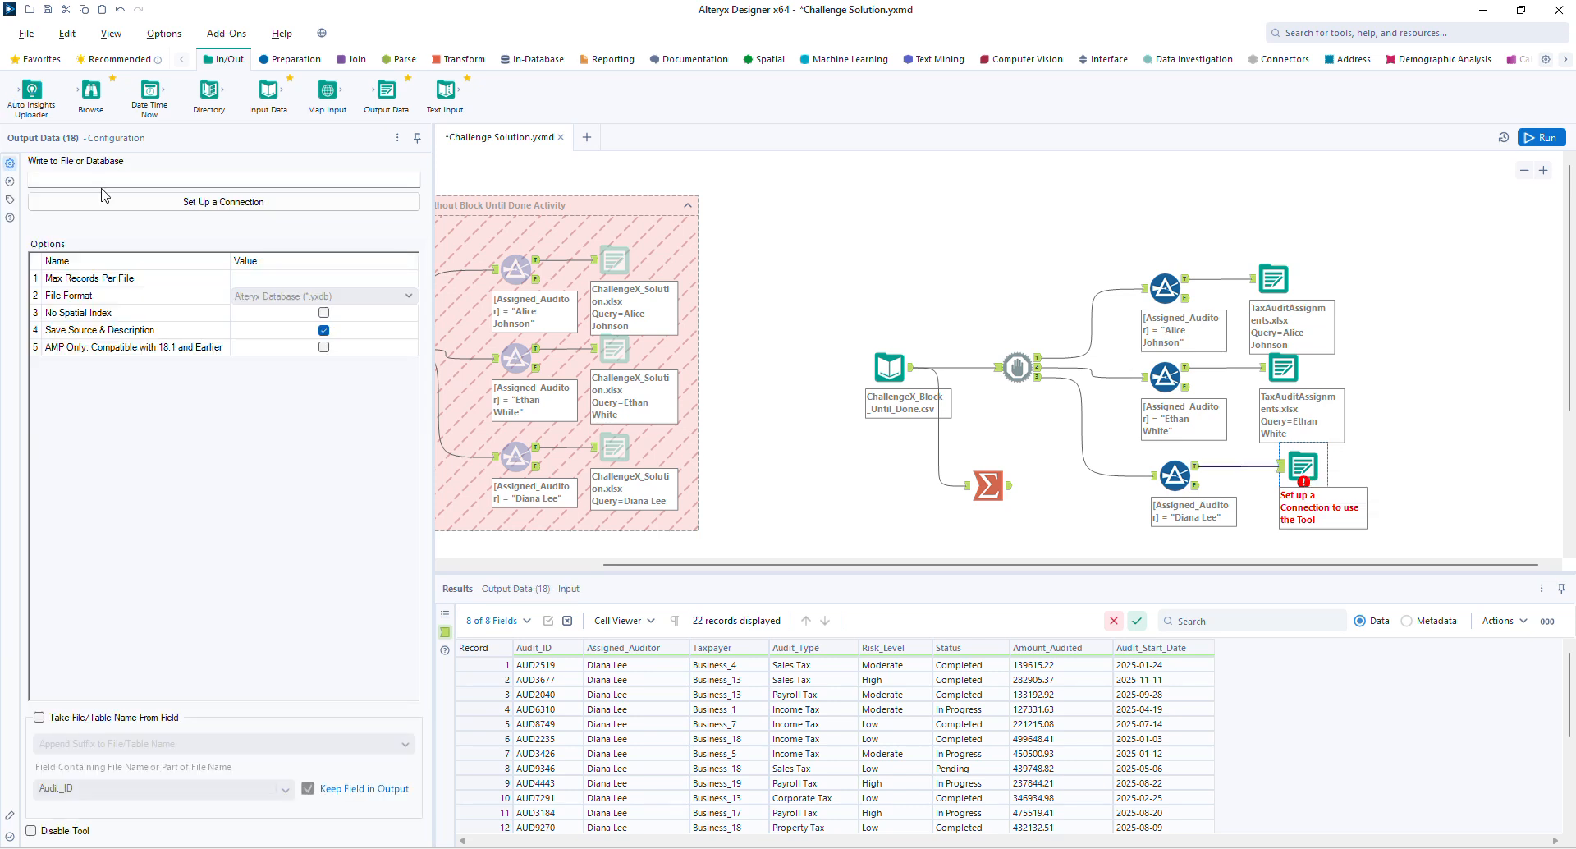
pyautogui.write('/')
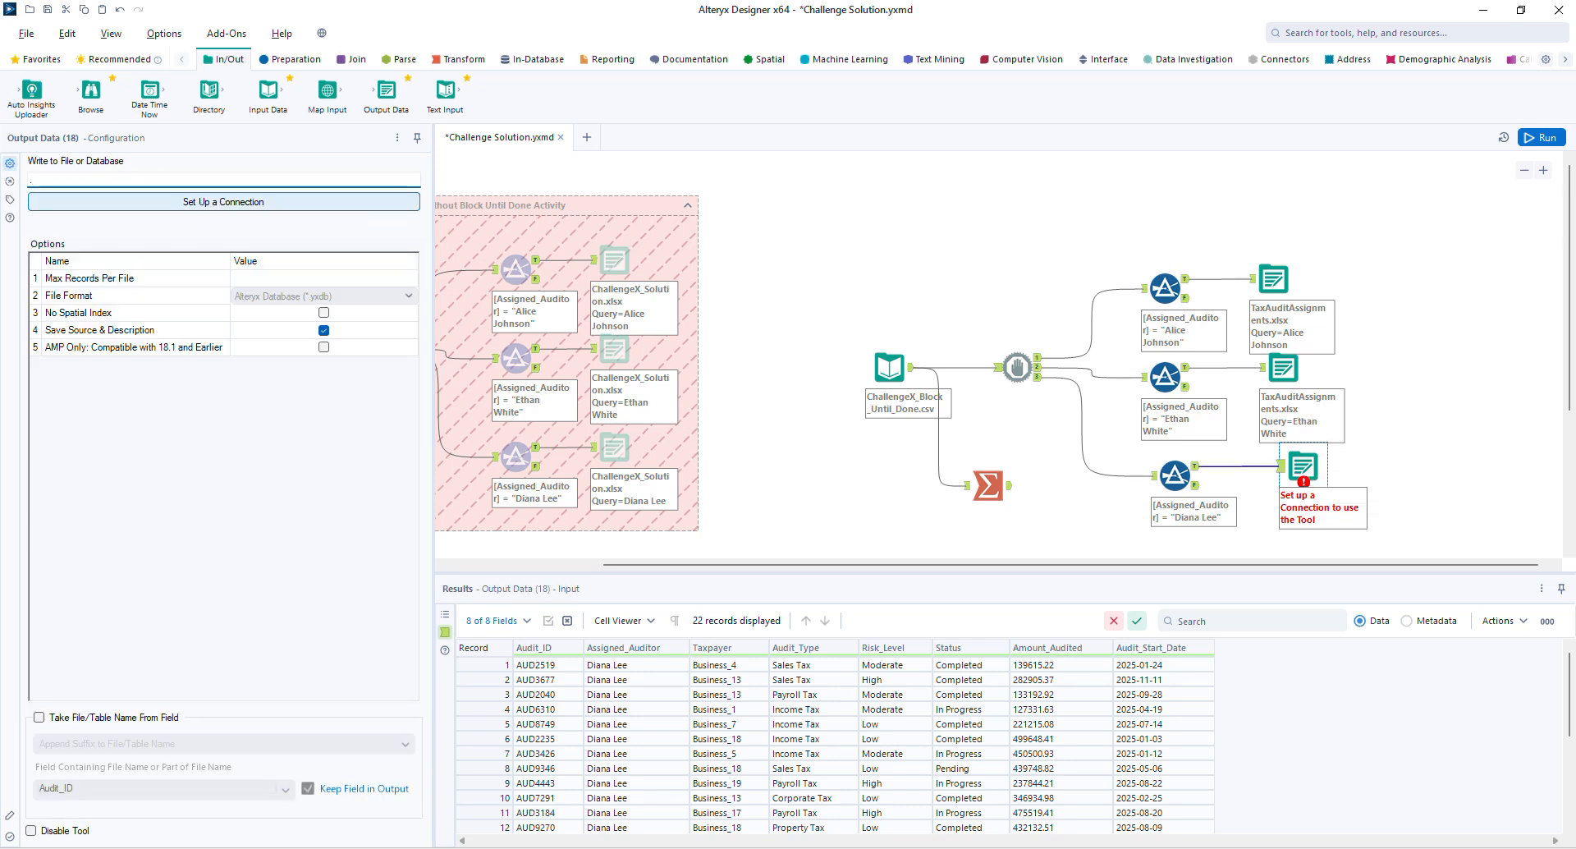
pyautogui.write('TaxAuditAssignments.xlsx|||Diana Lee')
pyautogui.click(1437, 413)
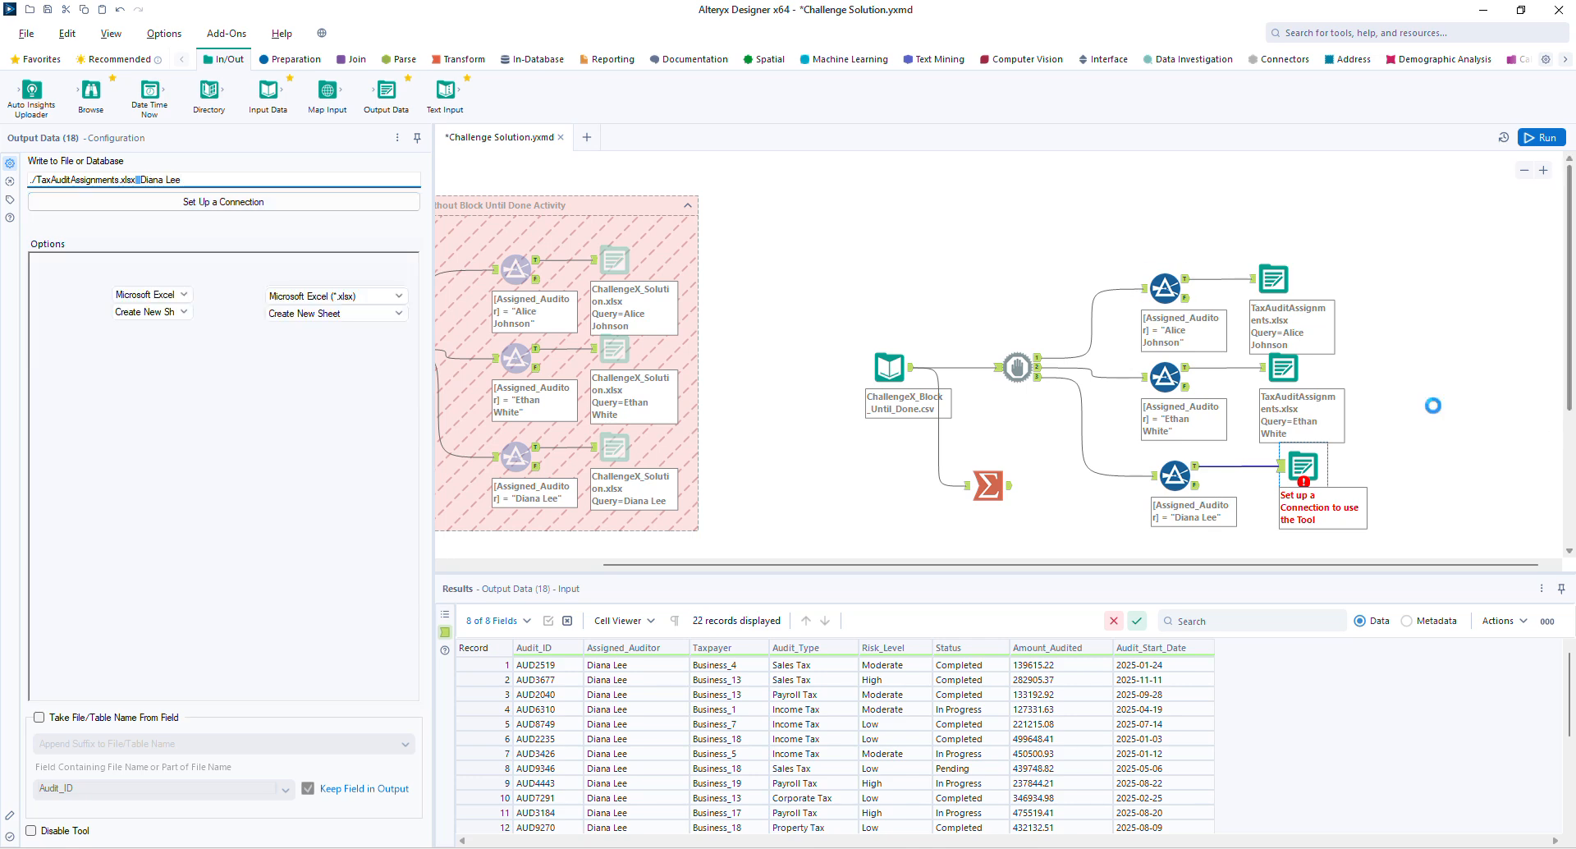
# Step: Run the workflow and view the records going into the upper Output Data tool
pyautogui.hotkey('ctrl', 'r')
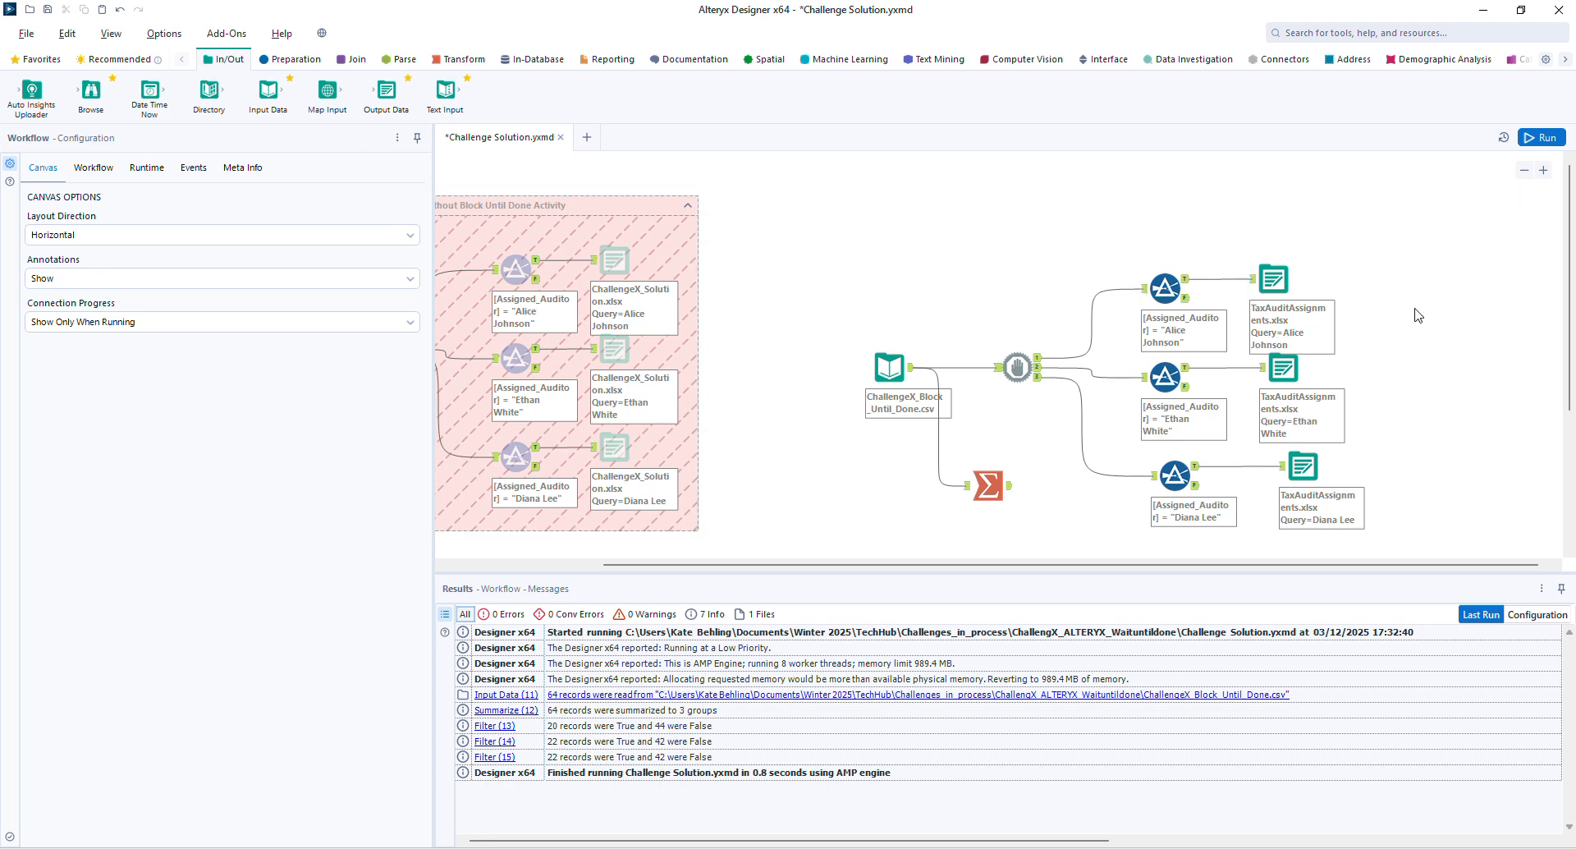
pyautogui.click(1556, 139)
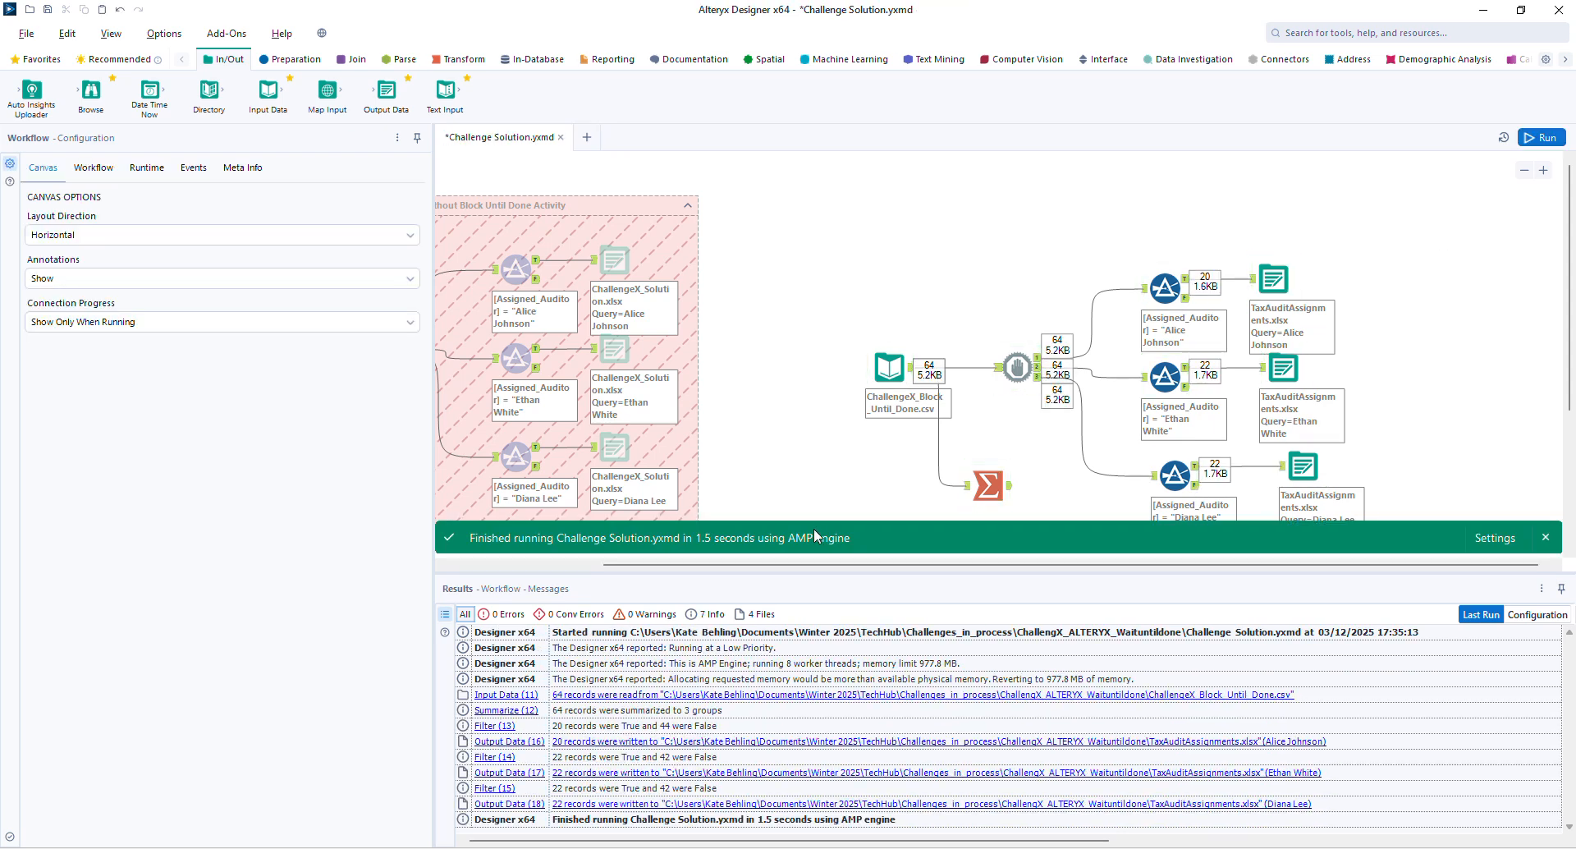
pyautogui.click(1271, 282)
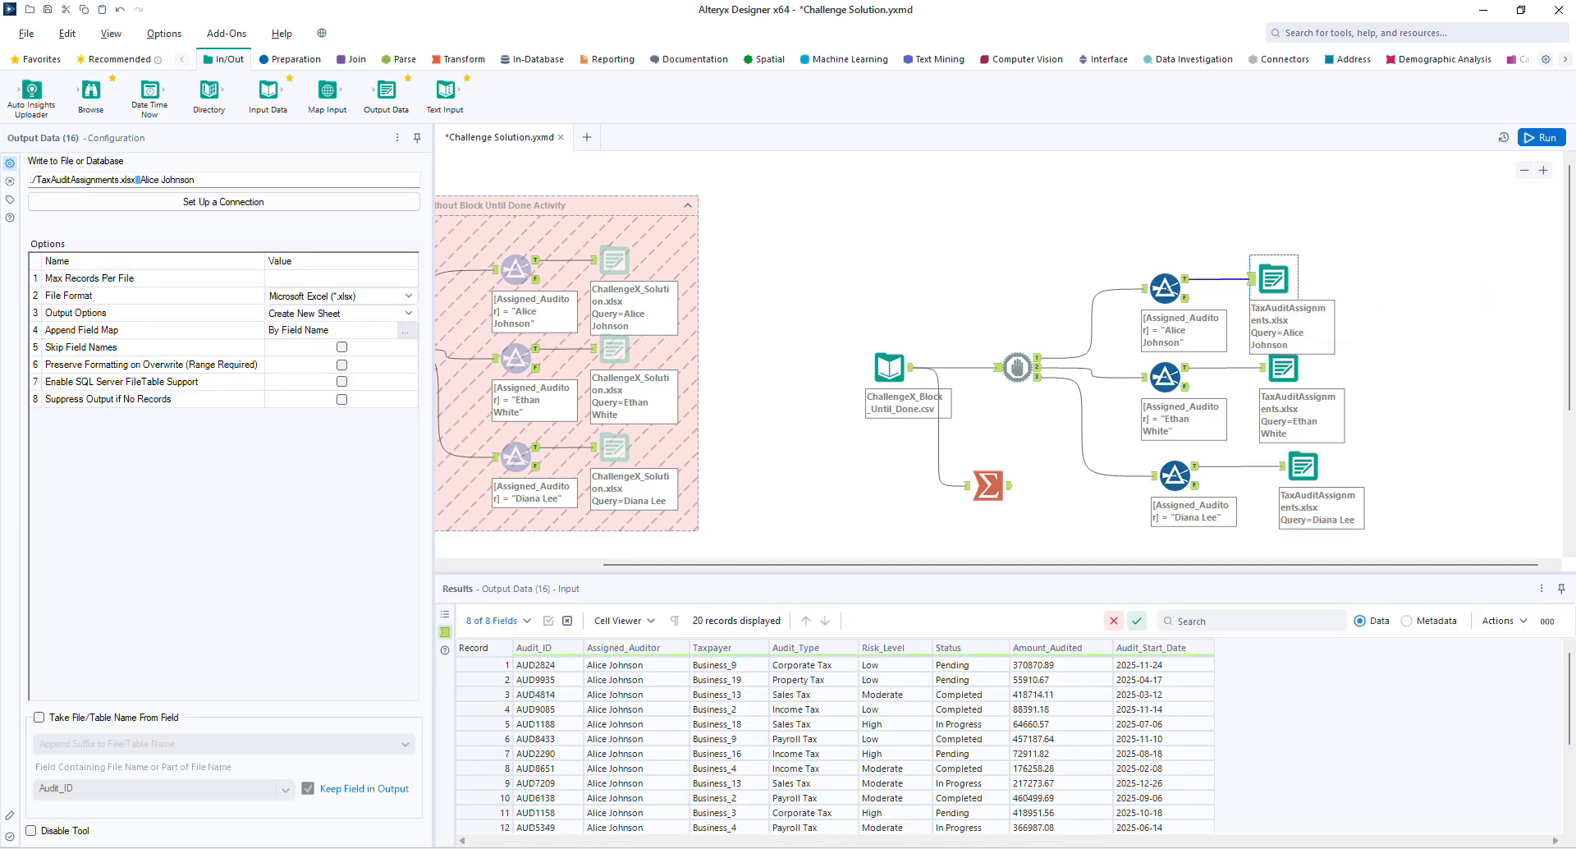
# Step: Open TaxAuditAssignments.xlsx from the ChallengX_ALTERYX_Waituntildone folder in Excel and check the second and third auditors' sheets
pyautogui.hotkey('alt', 'Tab')
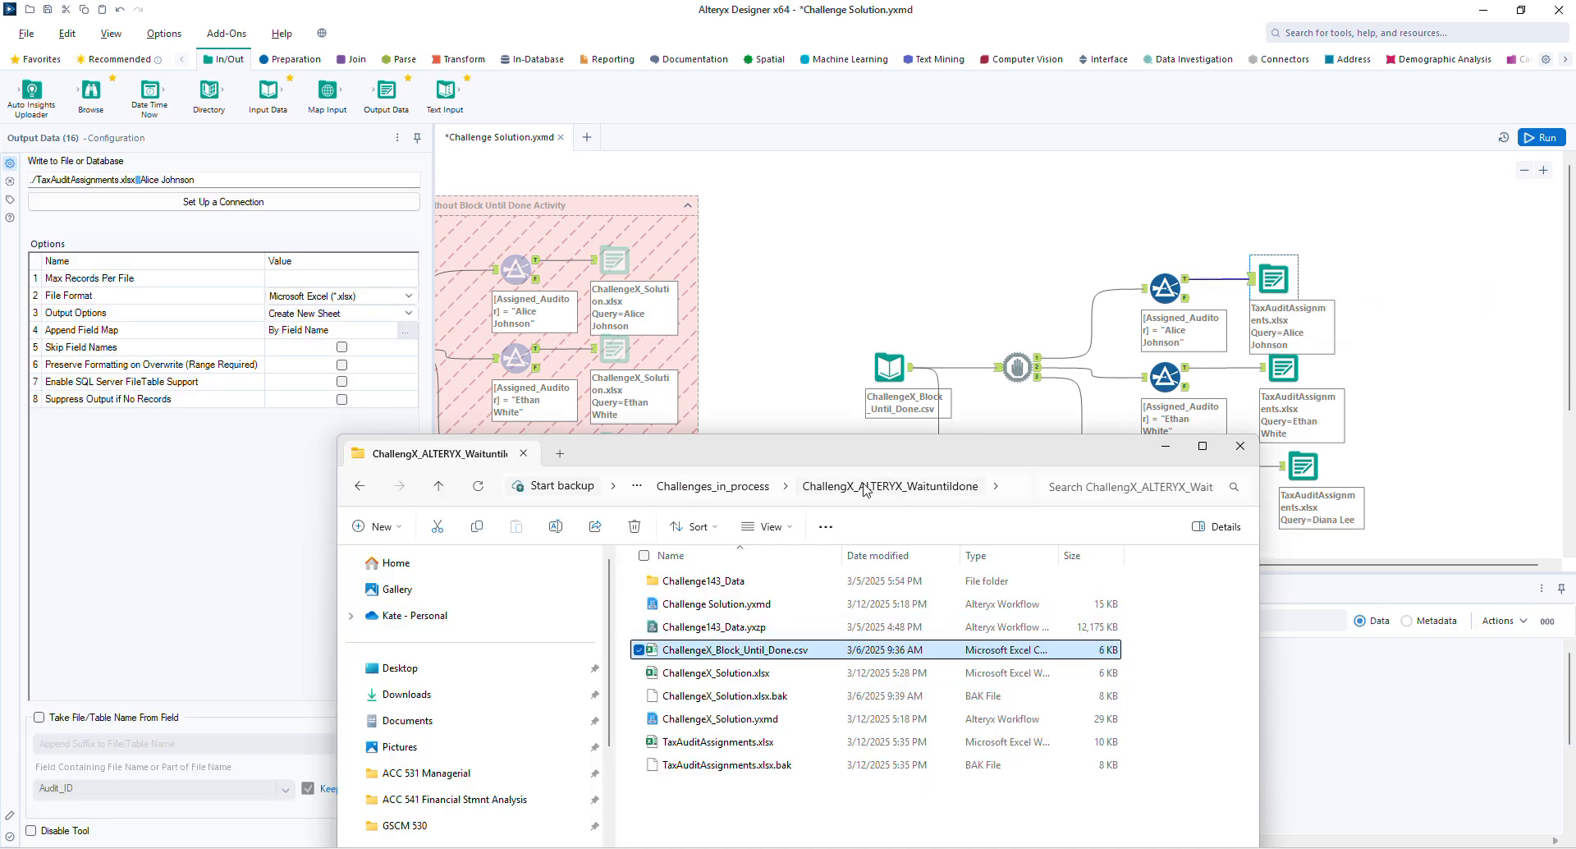
pyautogui.click(733, 821)
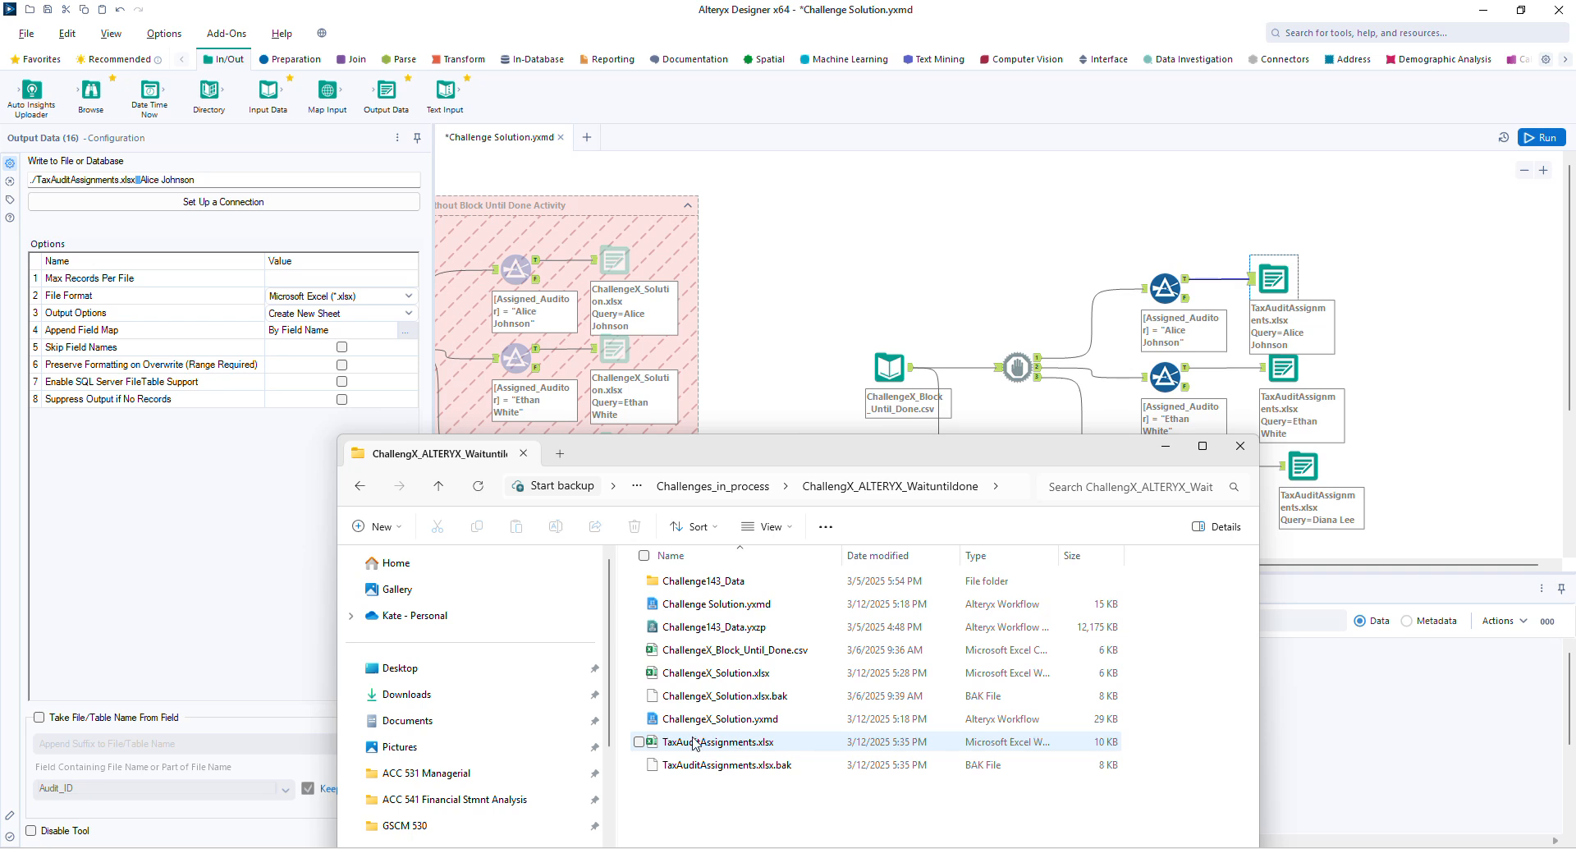
pyautogui.doubleClick(733, 743)
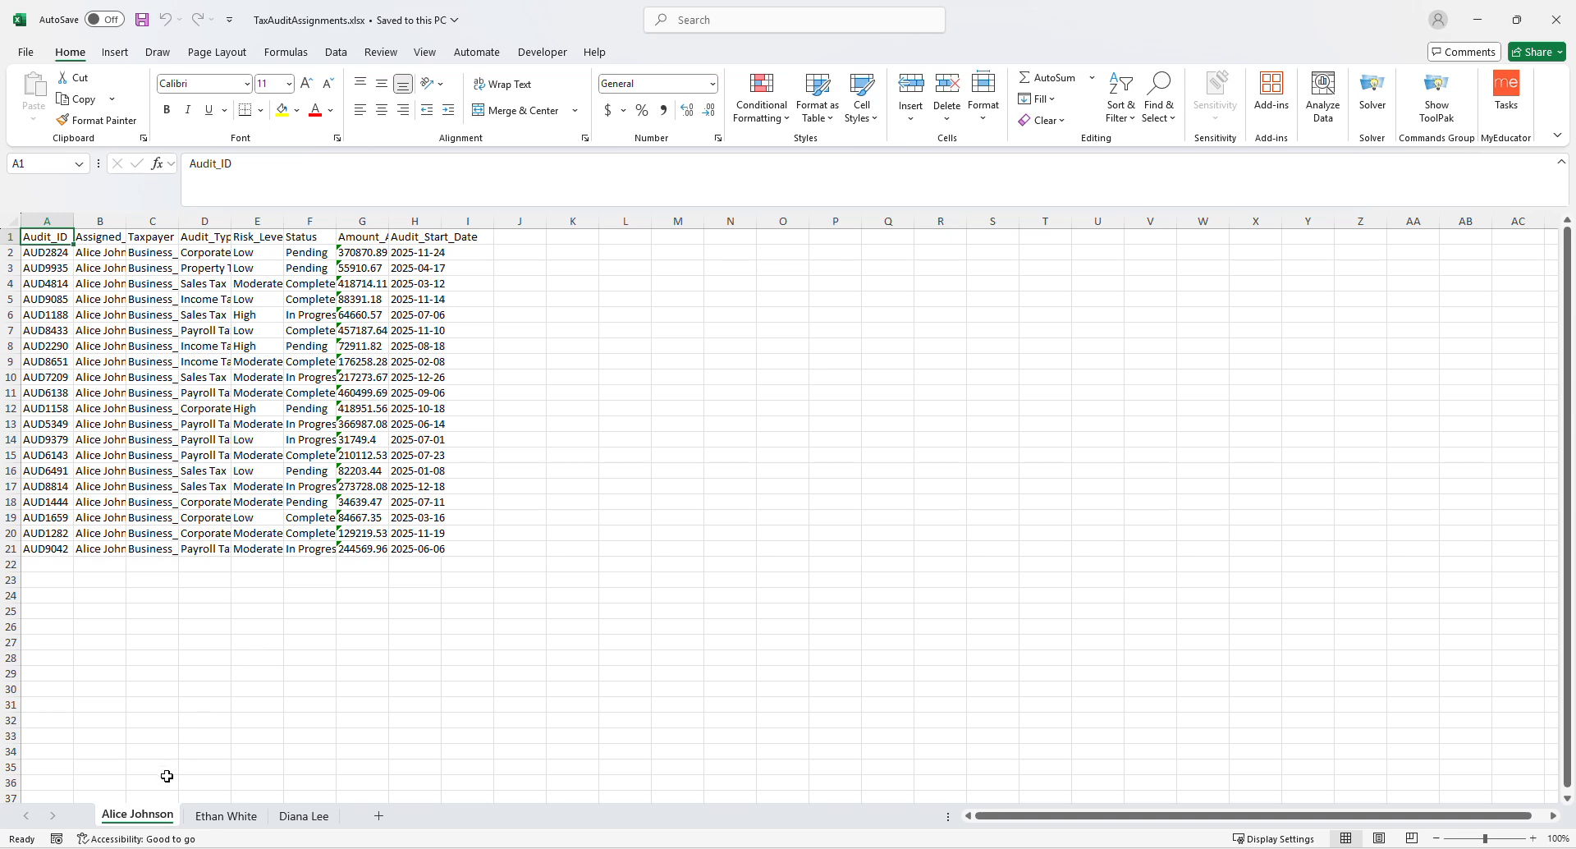
pyautogui.click(245, 816)
pyautogui.click(310, 825)
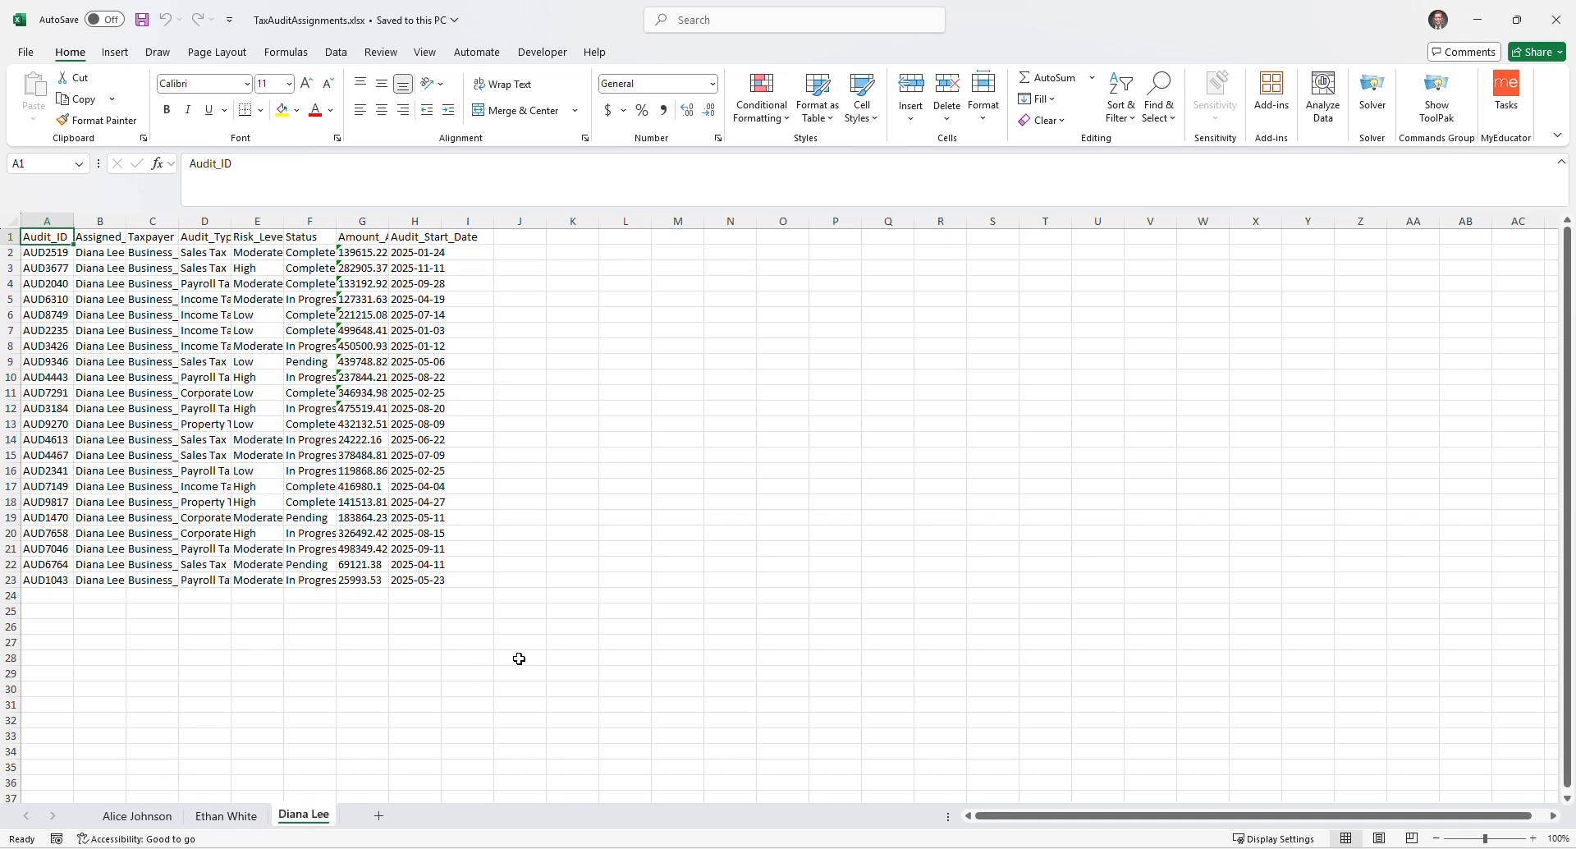
# Step: Close the TaxAuditAssignments.xlsx workbook and the project folder window to return to Alteryx Designer
pyautogui.click(521, 657)
pyautogui.click(473, 626)
pyautogui.click(573, 594)
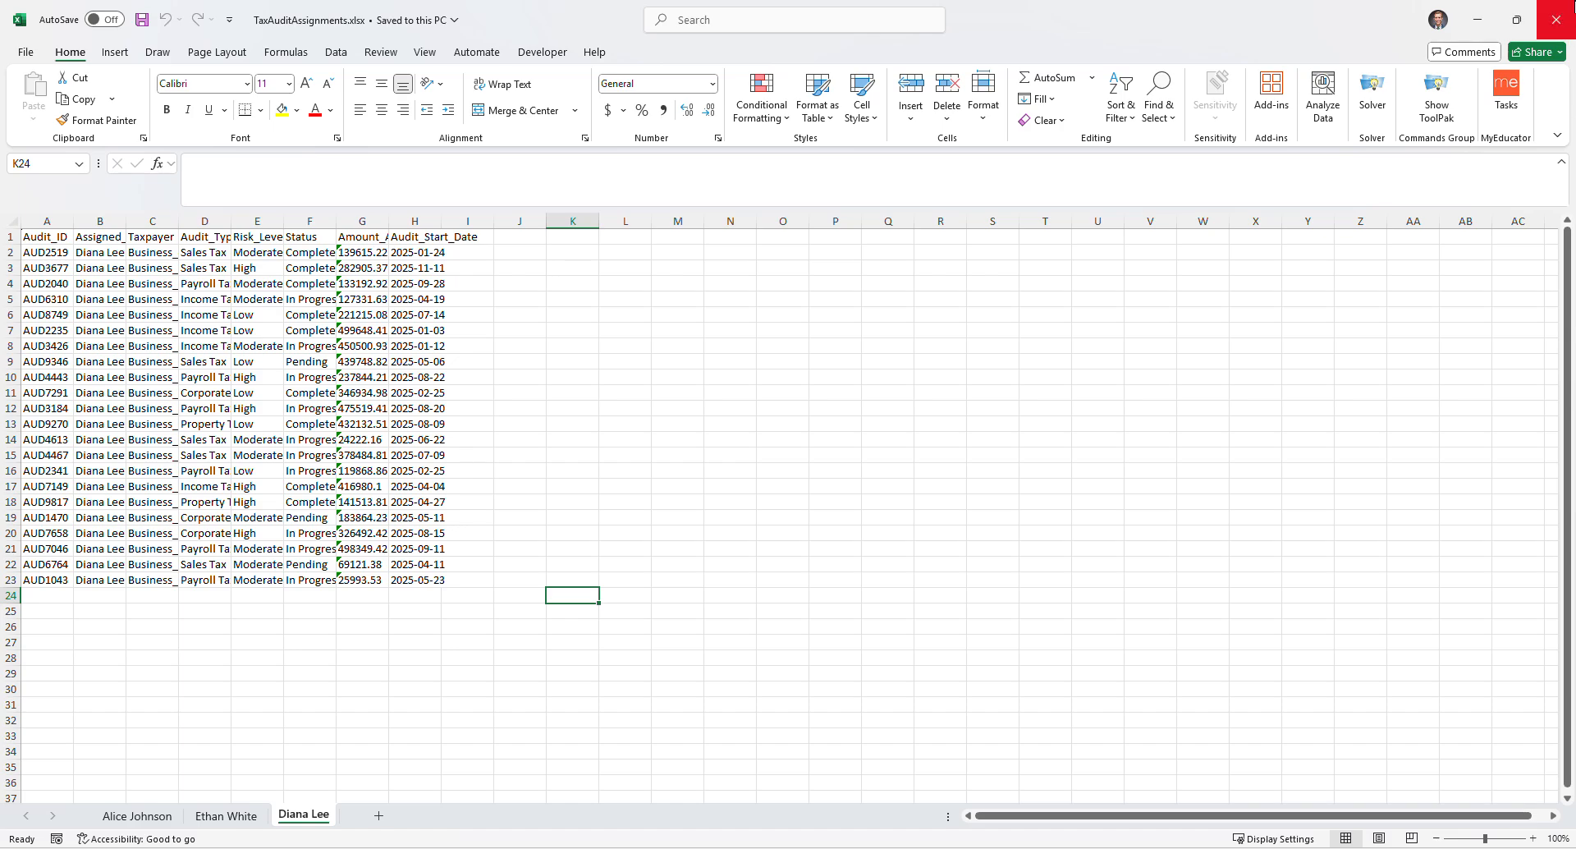
pyautogui.click(1000, 343)
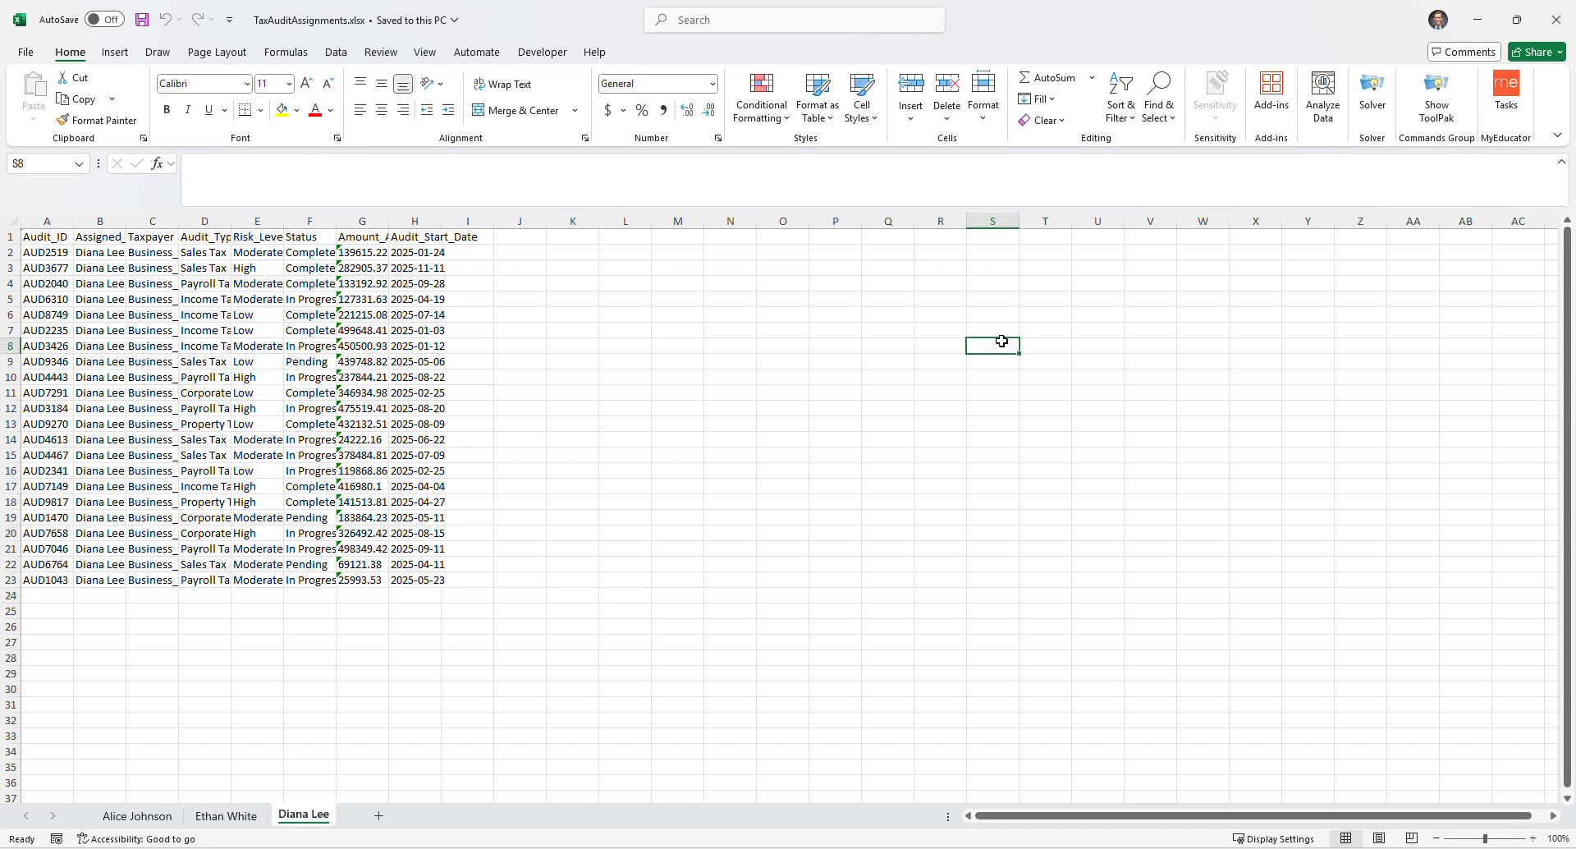
pyautogui.click(1556, 19)
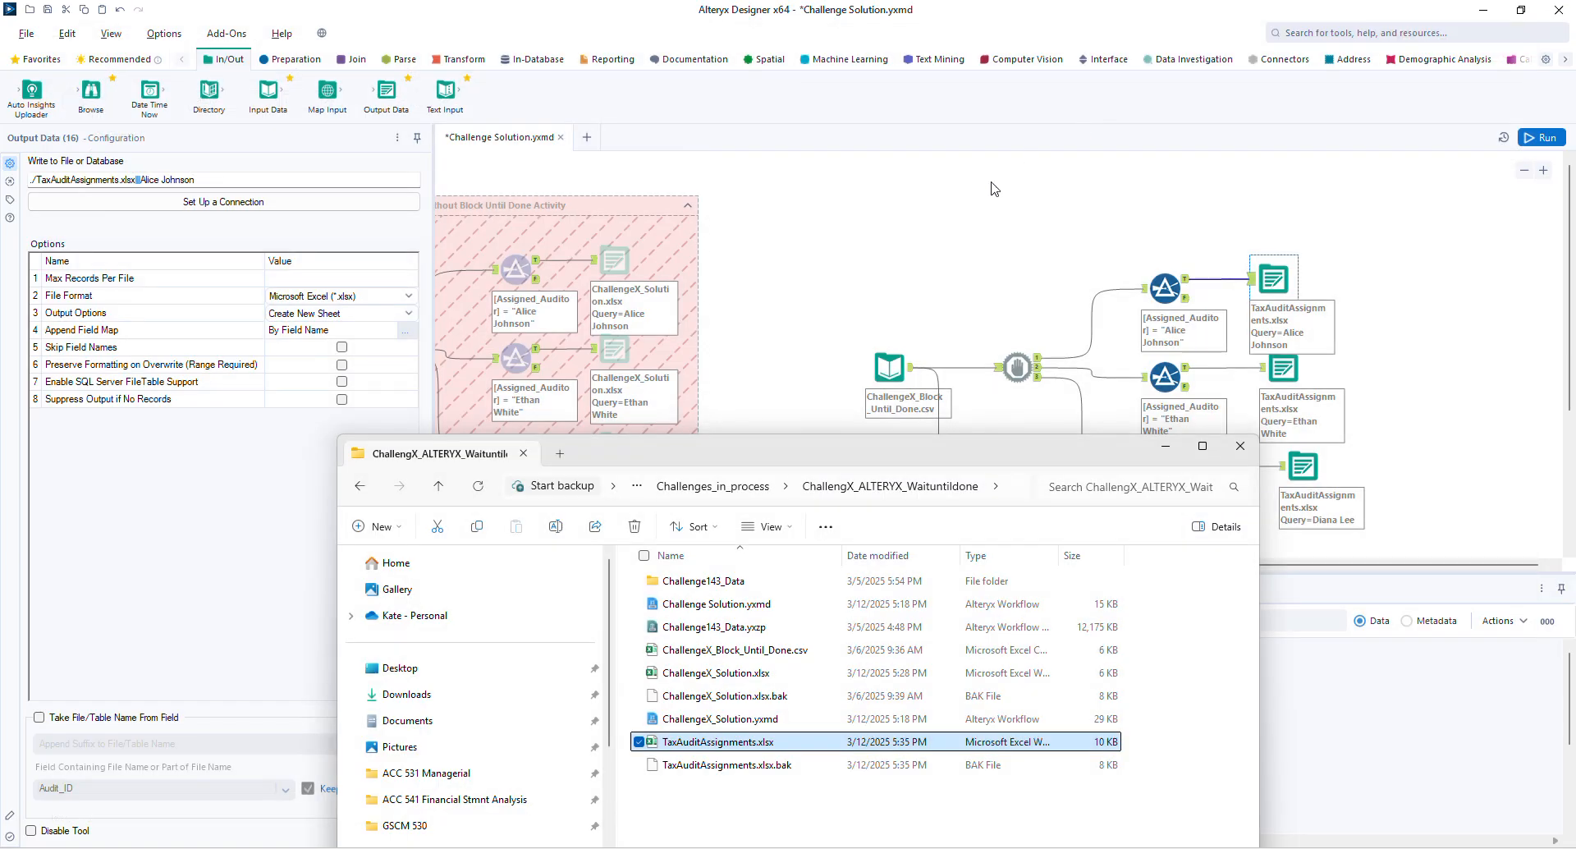
pyautogui.click(1239, 446)
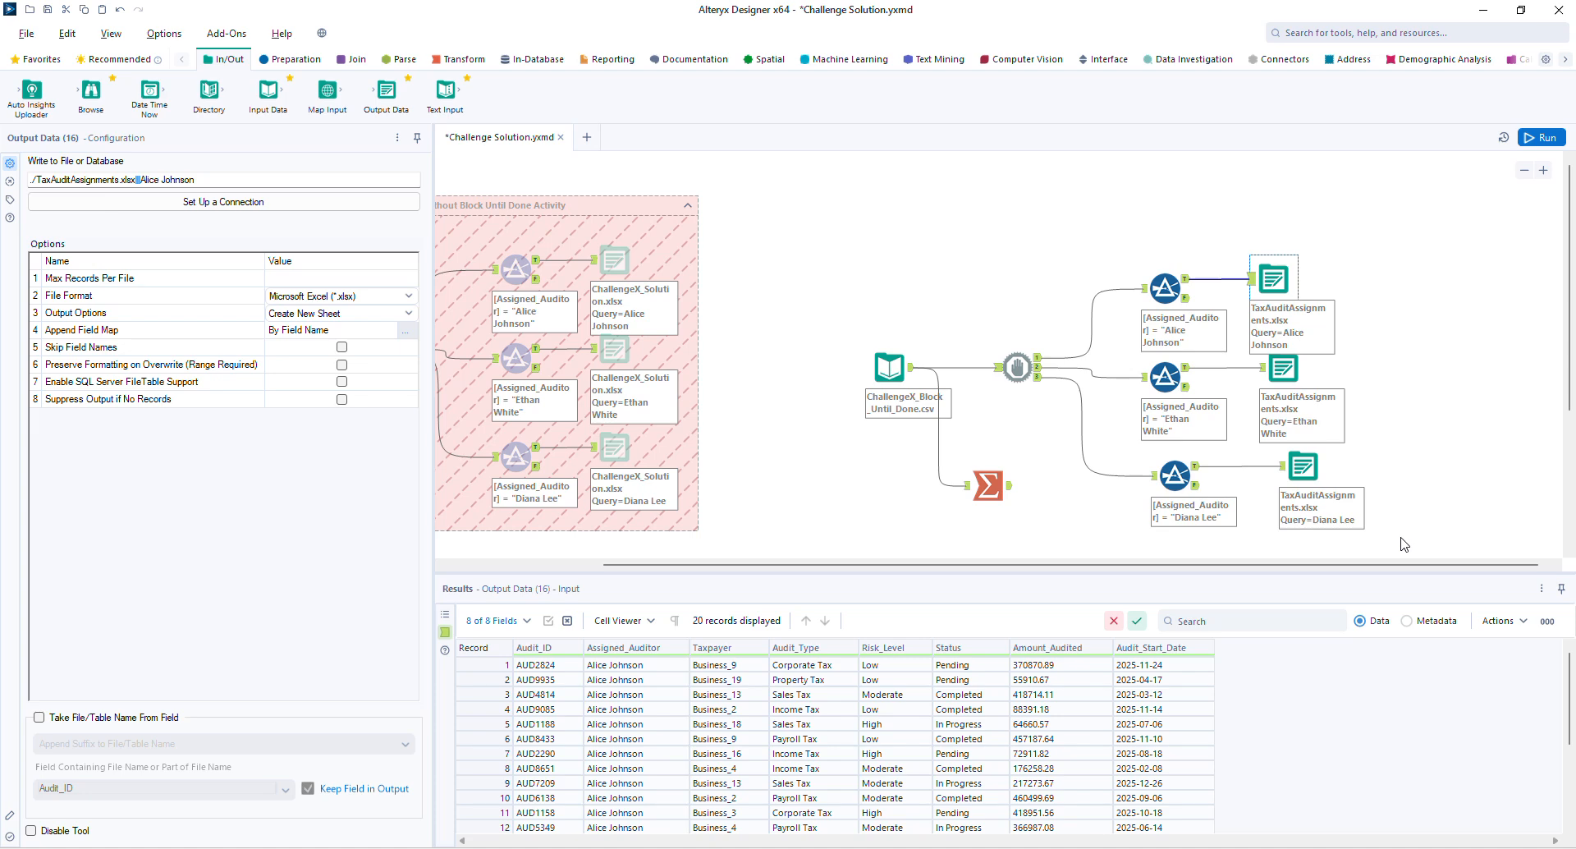
# Step: Select all tools of the new branch, and inspect the Block Until Done tool's input records and connections
pyautogui.moveTo(1404, 543); pyautogui.dragTo(845, 229)
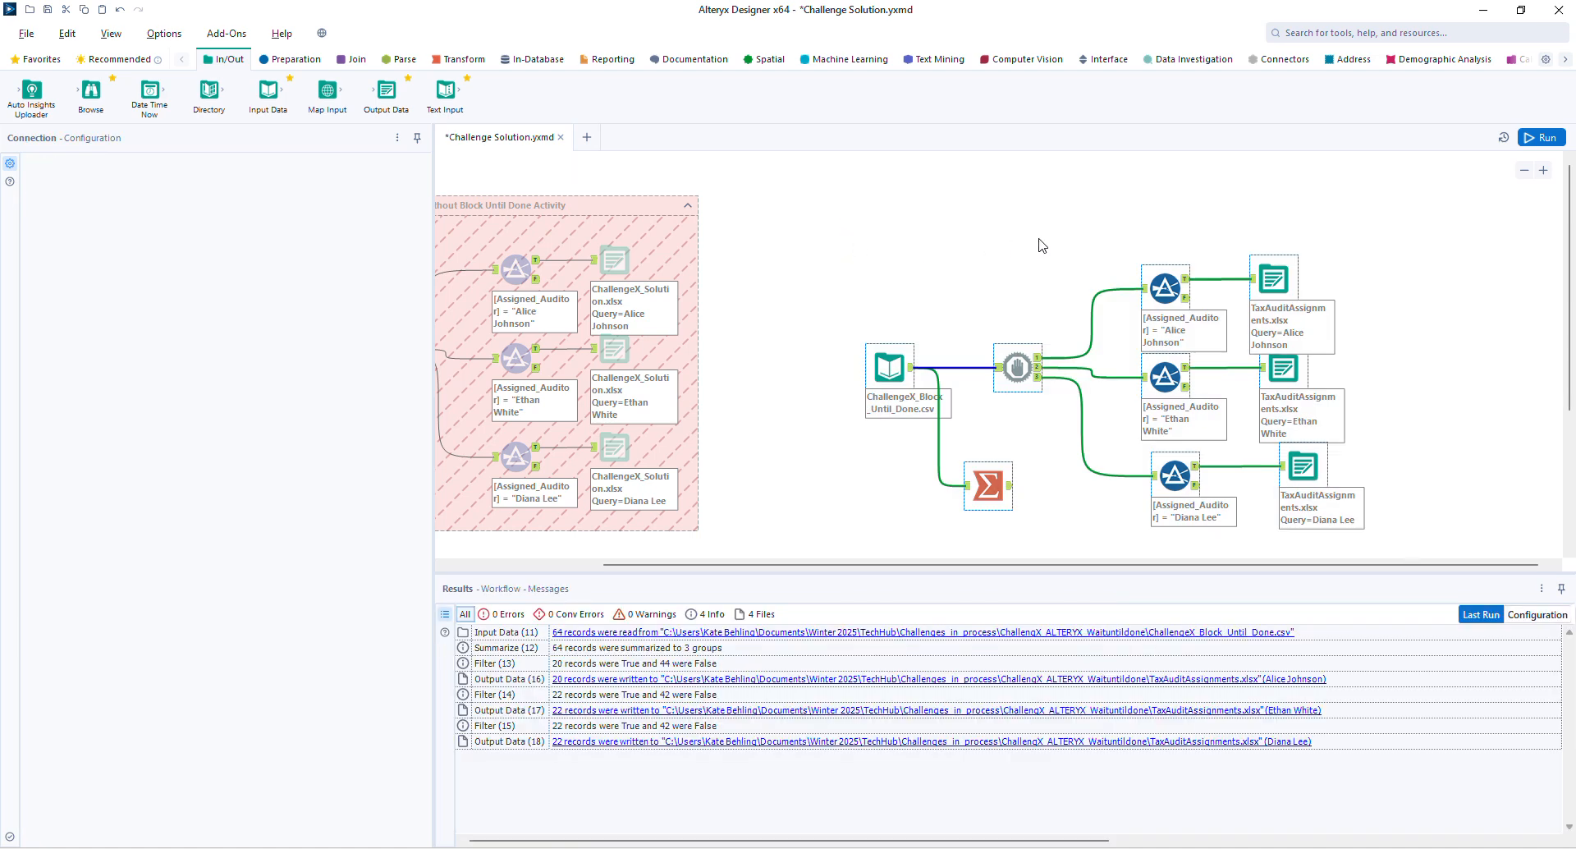
pyautogui.hotkey('ctrl', 'r')
pyautogui.click(1018, 367)
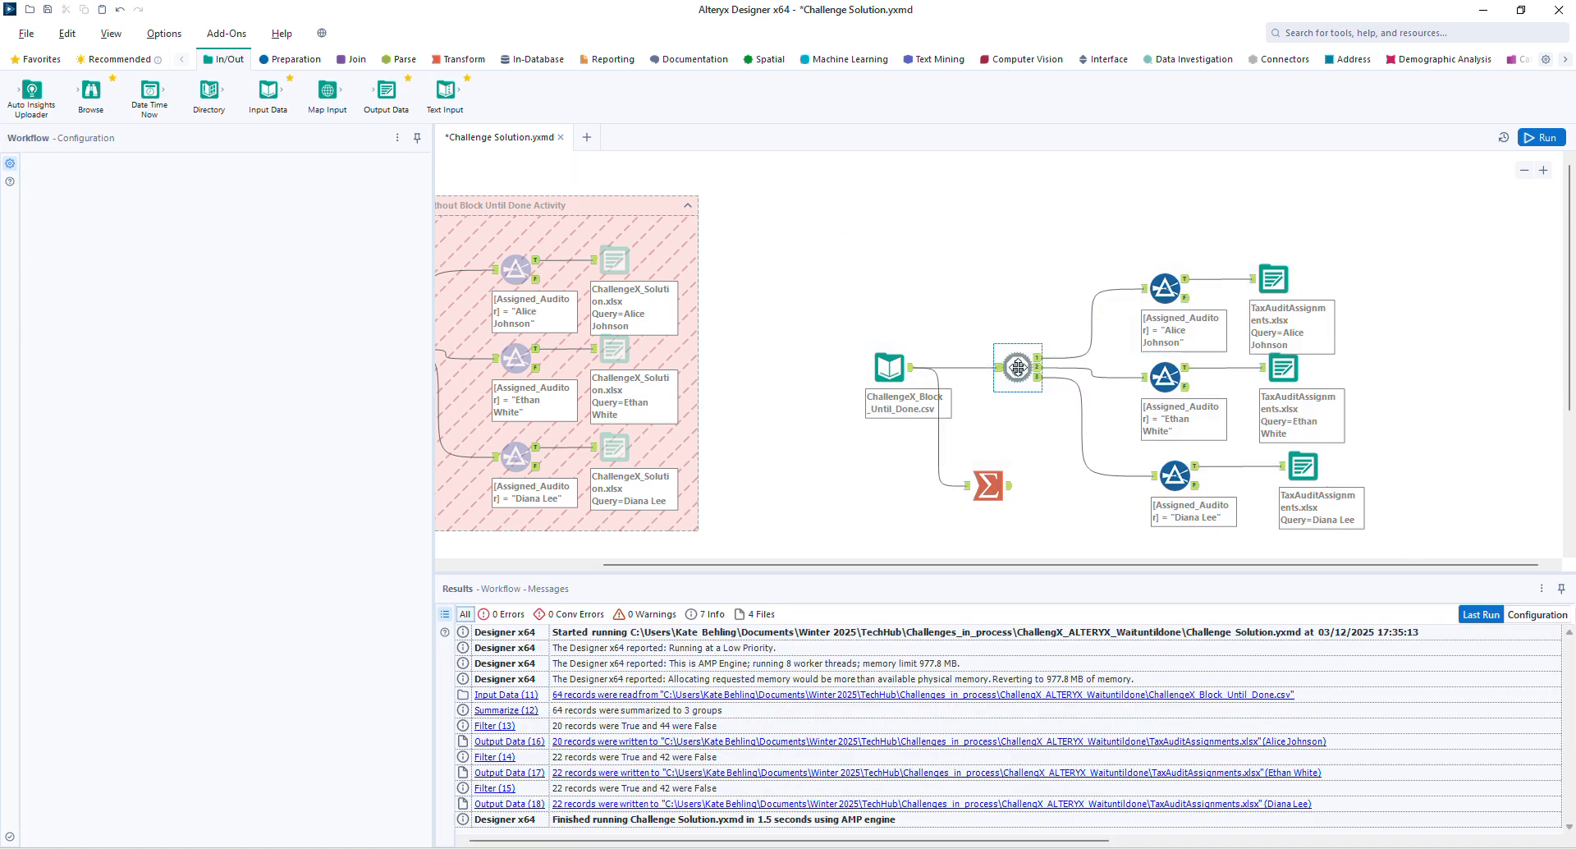
pyautogui.click(1037, 435)
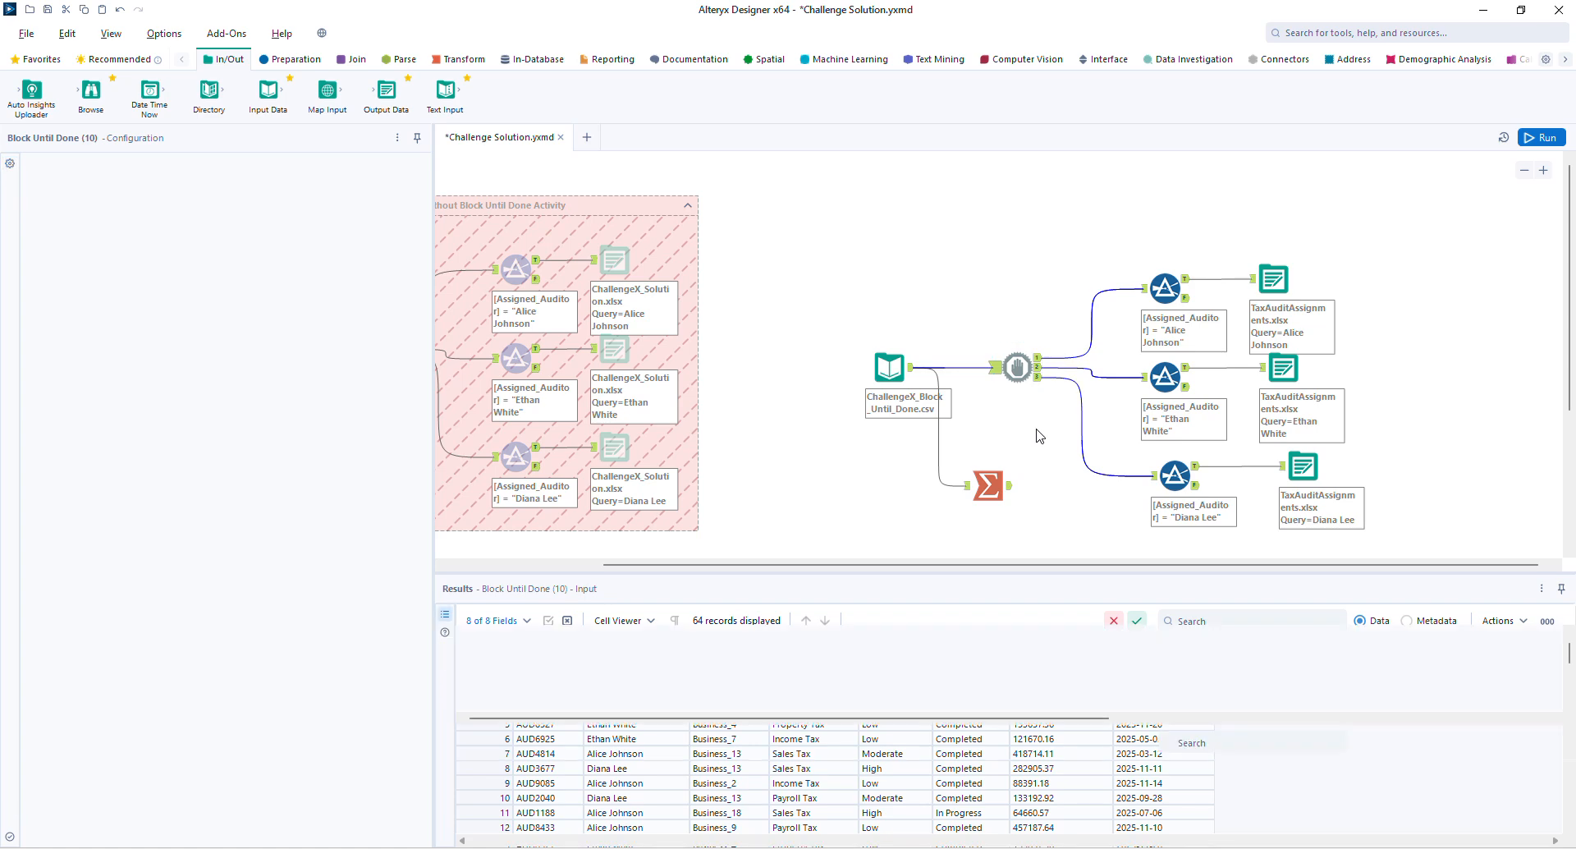